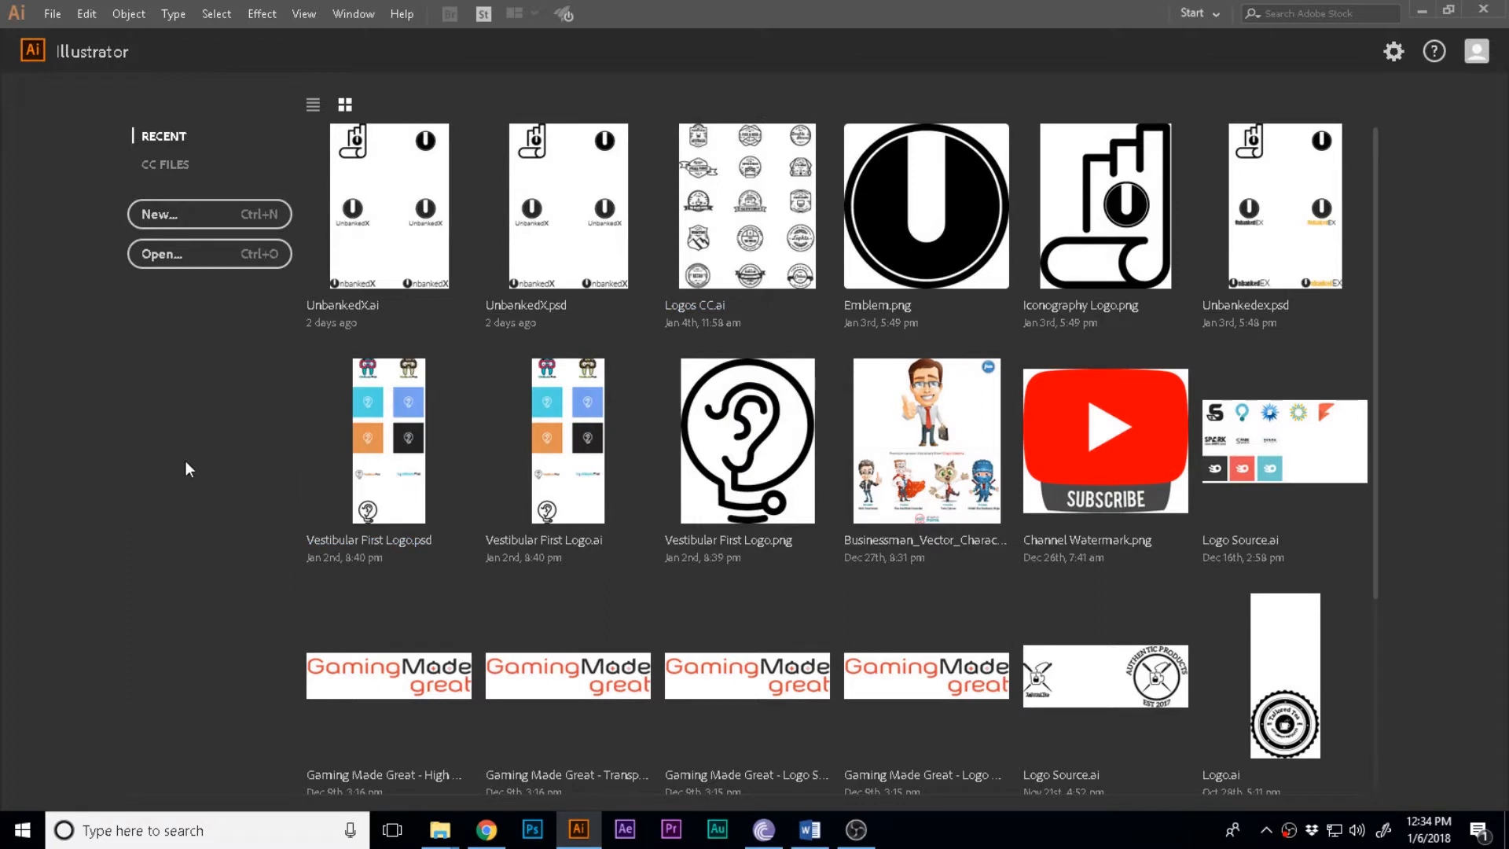
Start a new document with its detailed settings shown and name it "Intro to AI"
click(53, 14)
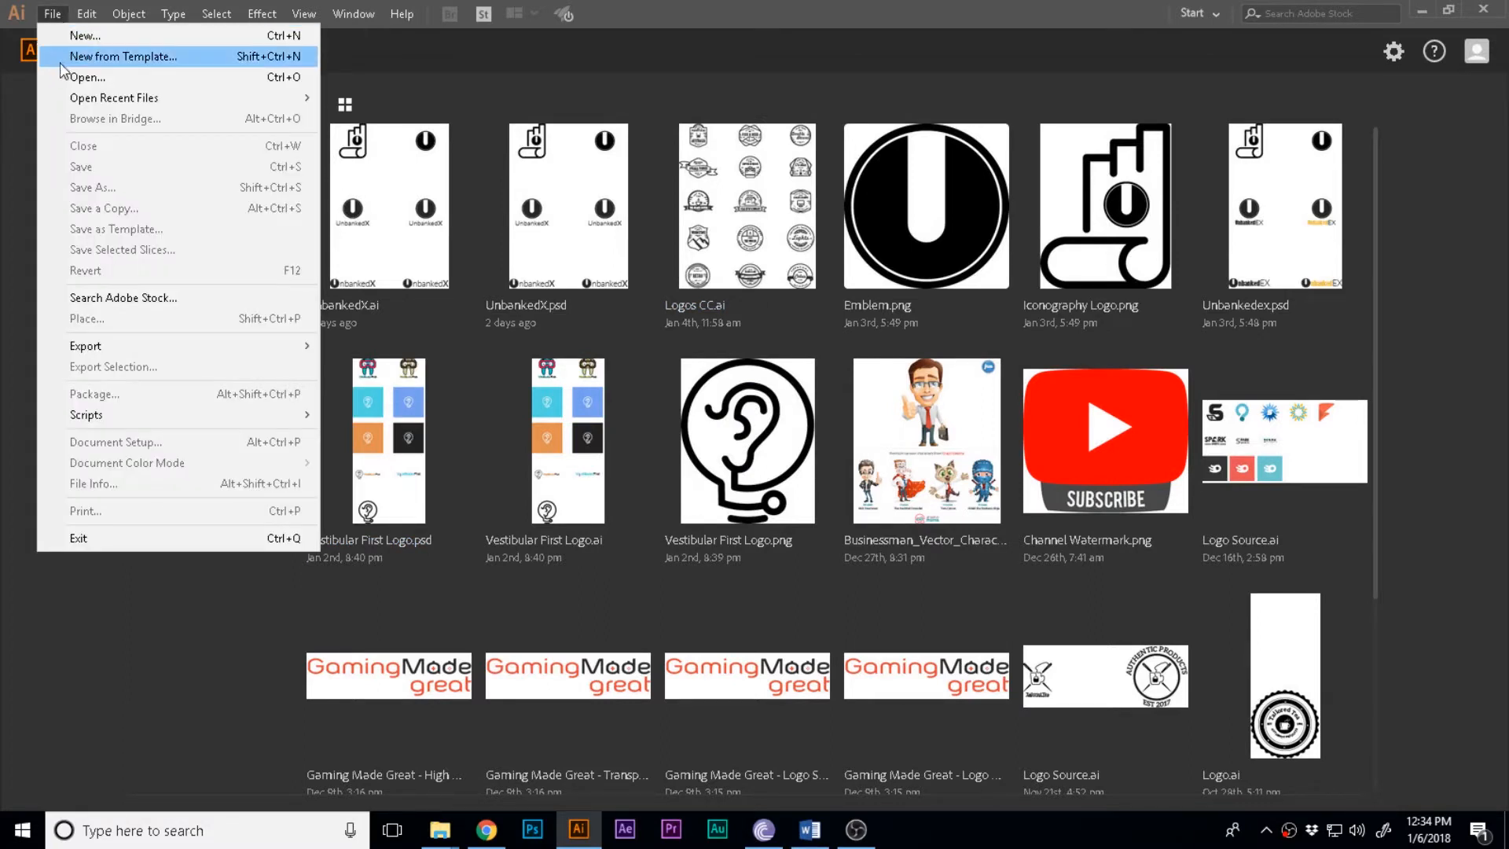
click(187, 34)
click(1045, 598)
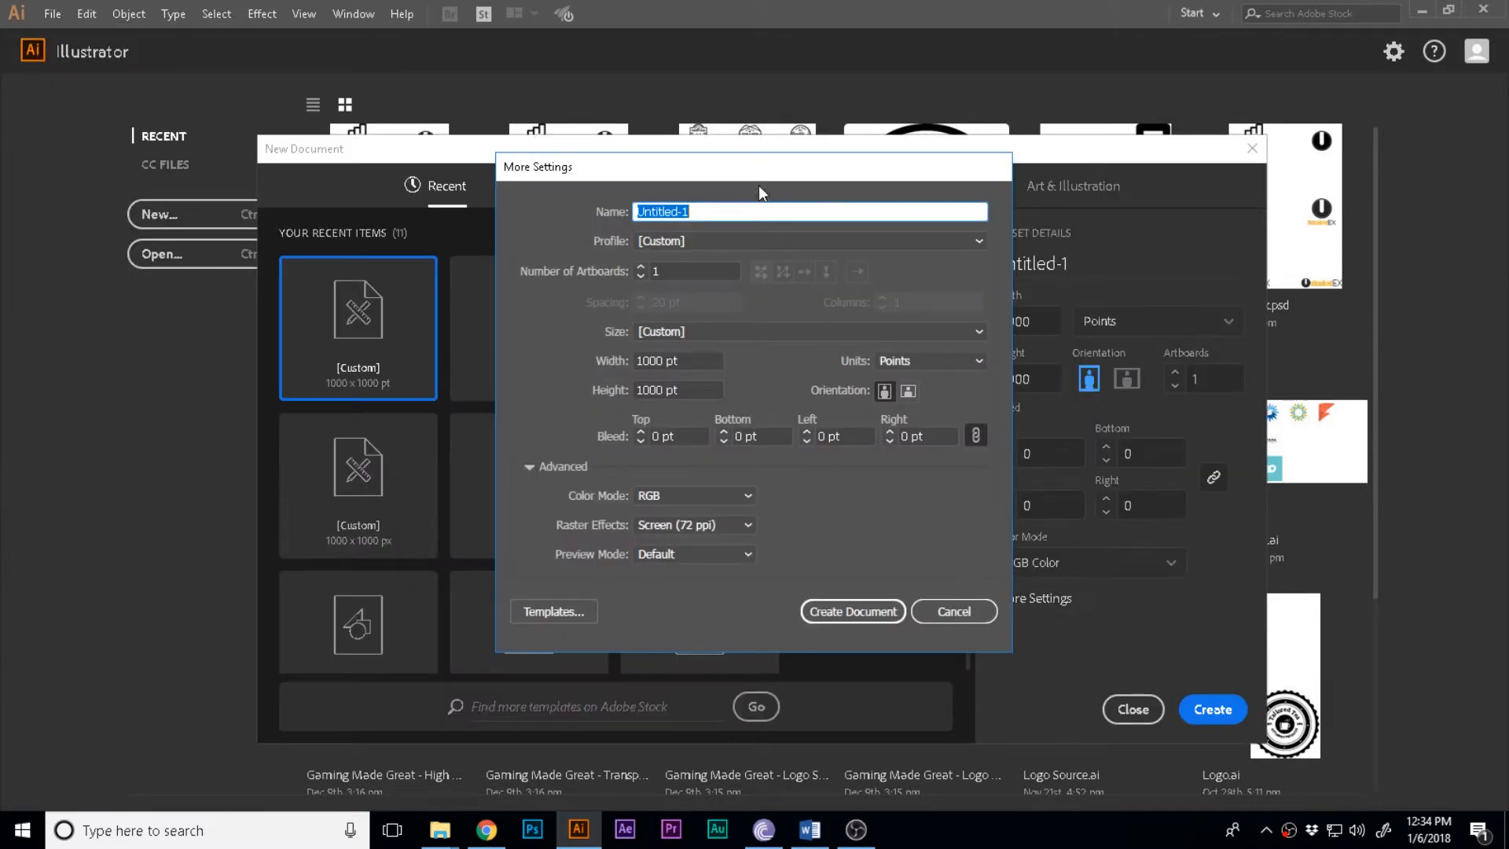
click(757, 217)
drag(773, 209, 327, 182)
Set the new document's profile to Print, with Letter size and CMYK color mode
click(643, 242)
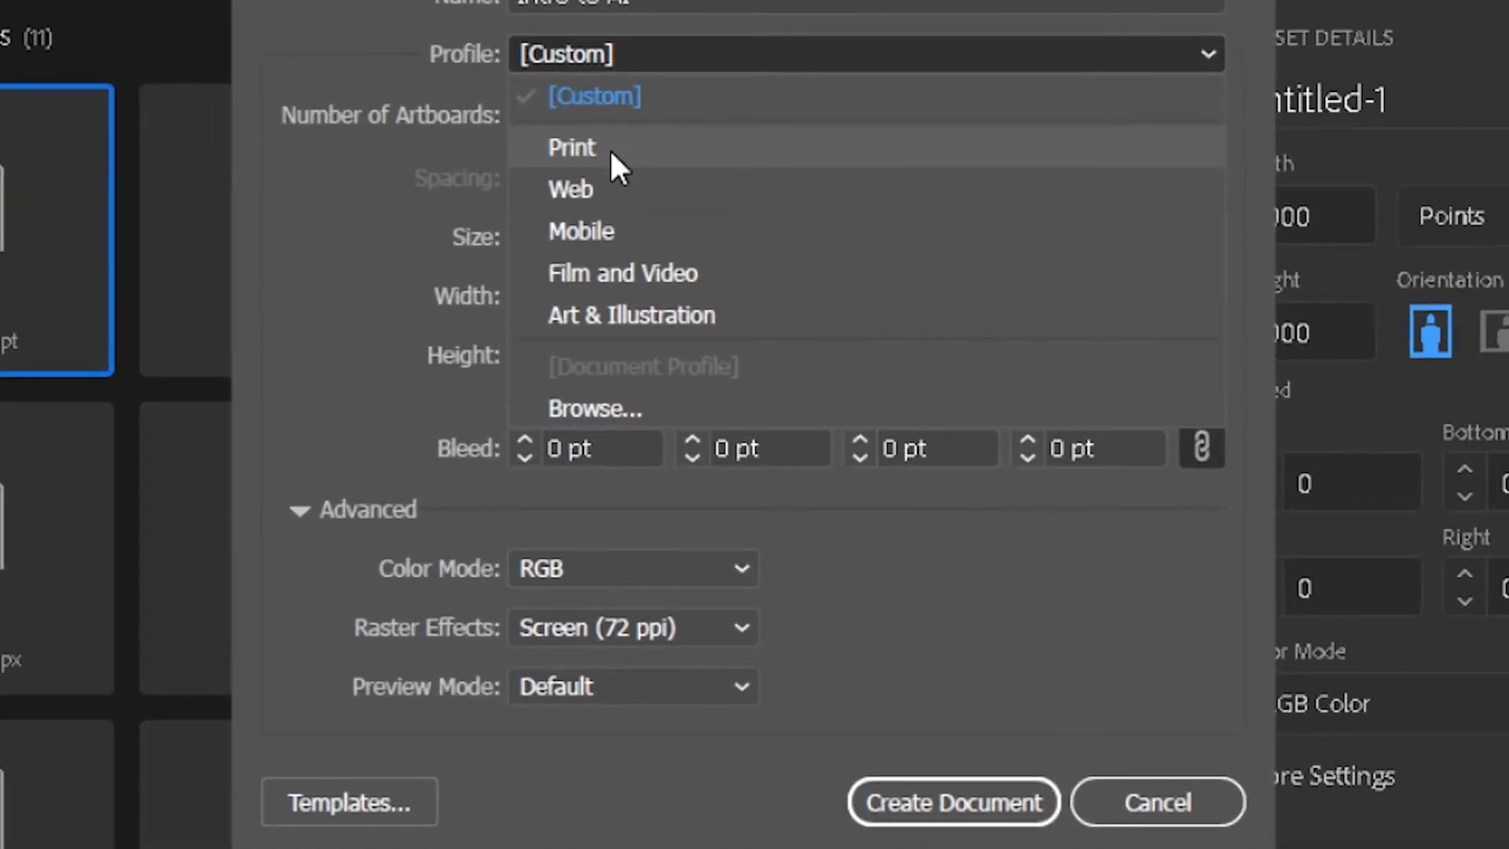
click(611, 150)
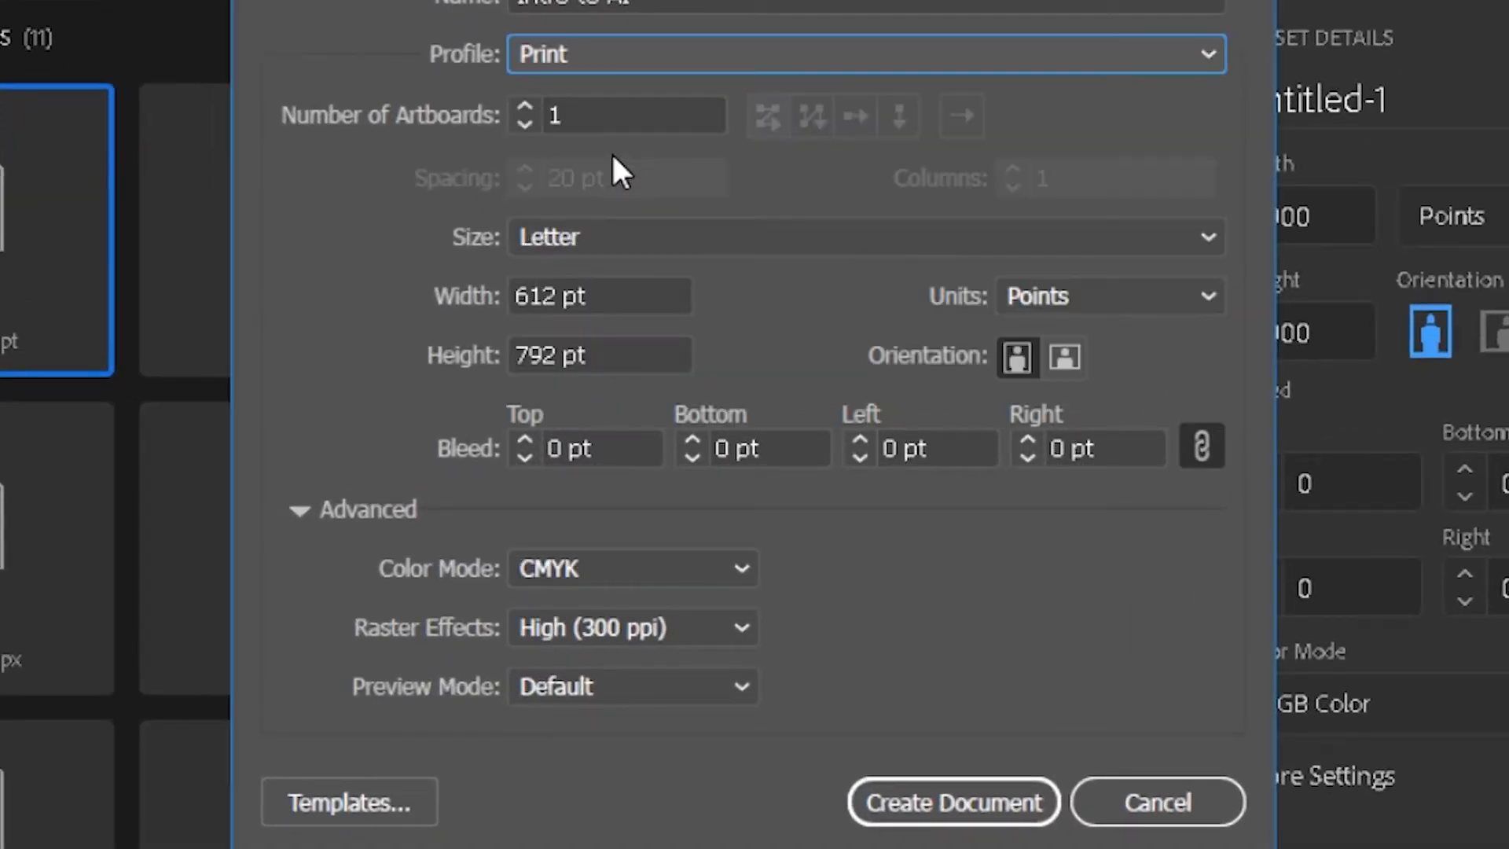
click(605, 237)
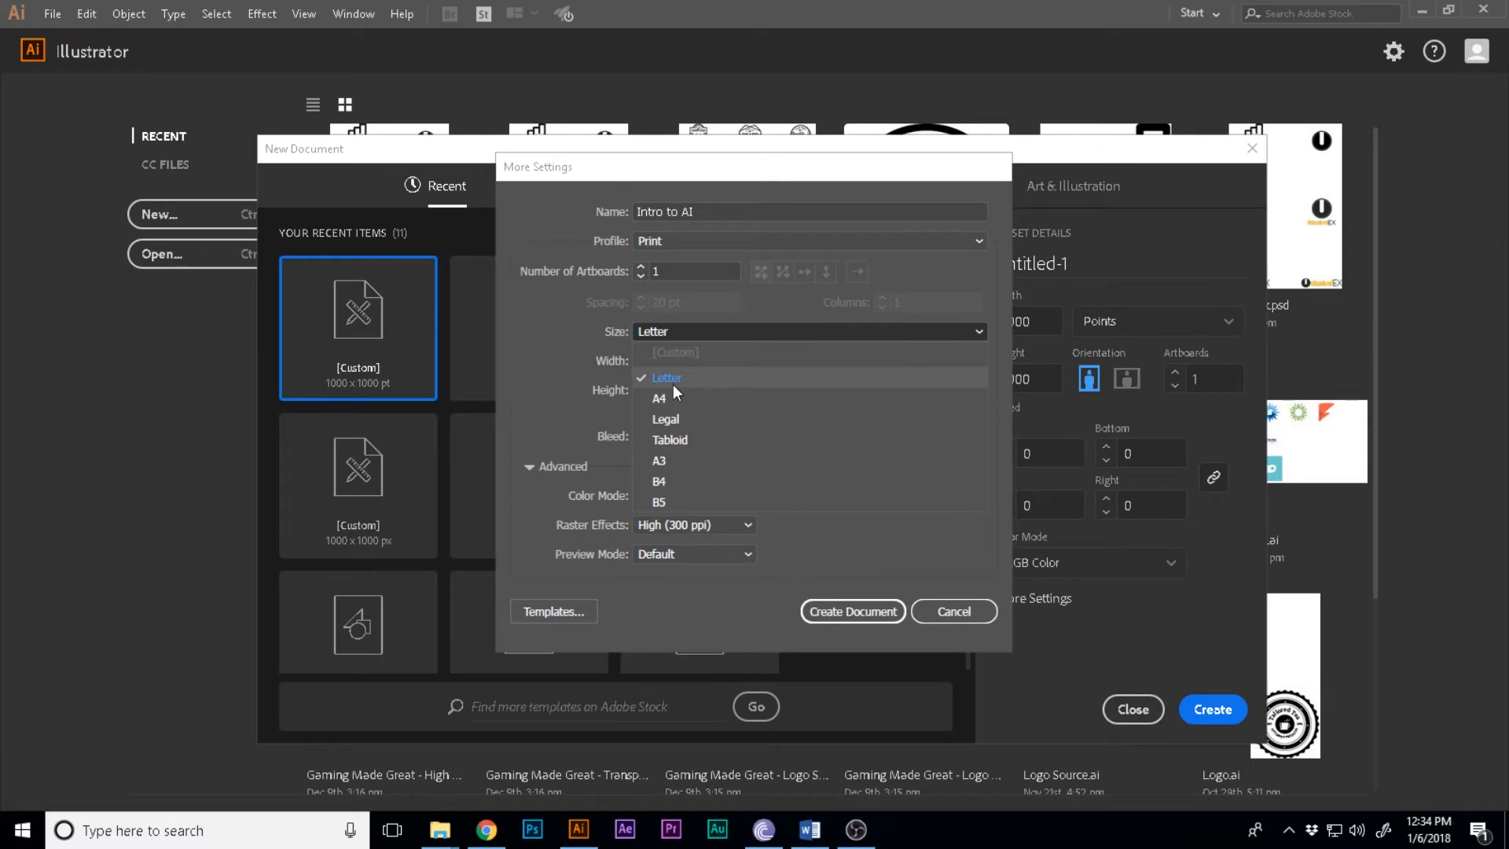
click(680, 330)
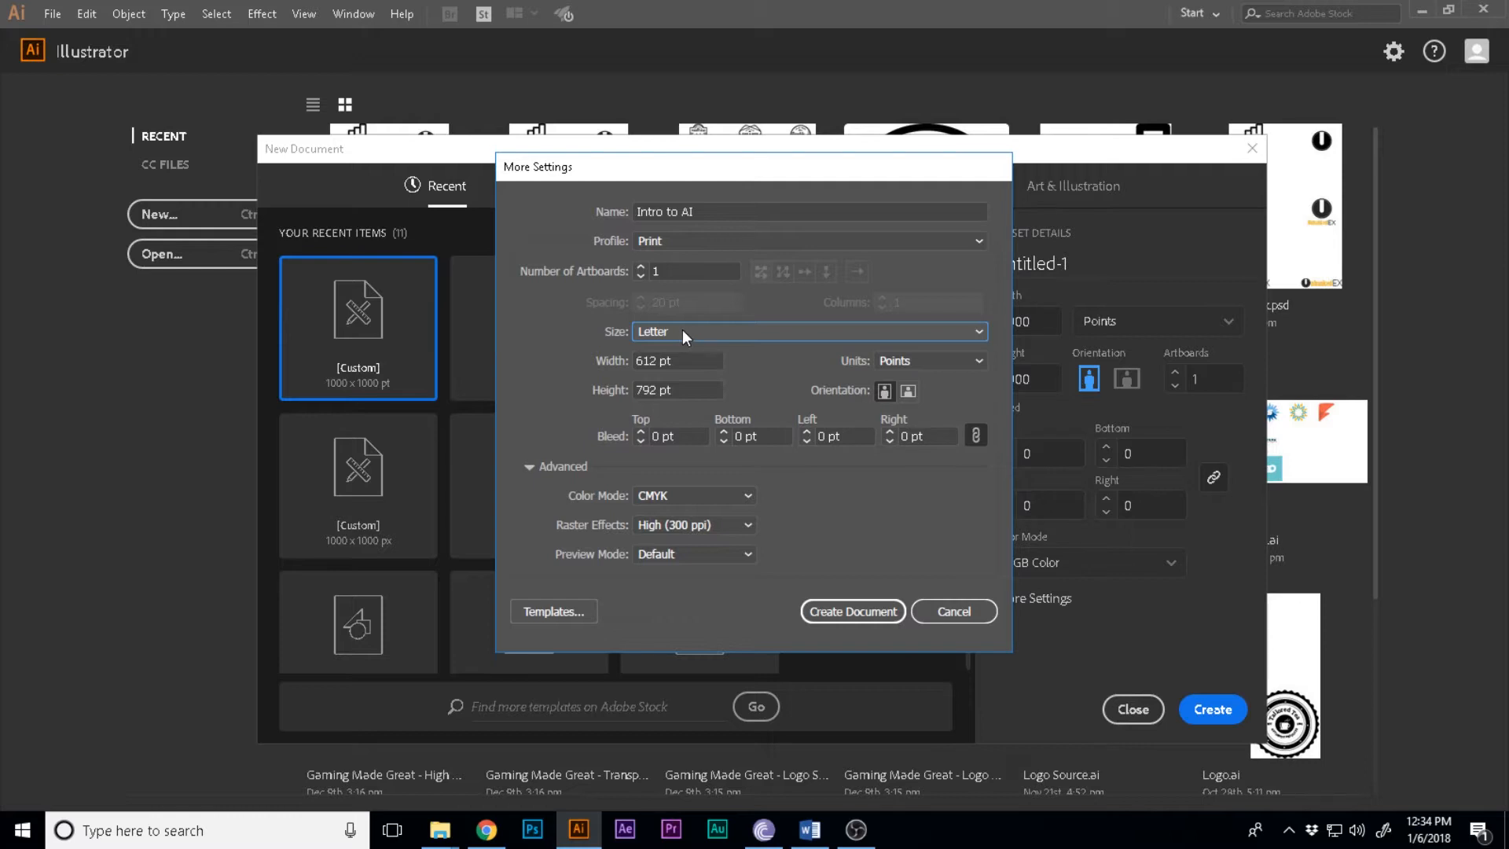
click(724, 497)
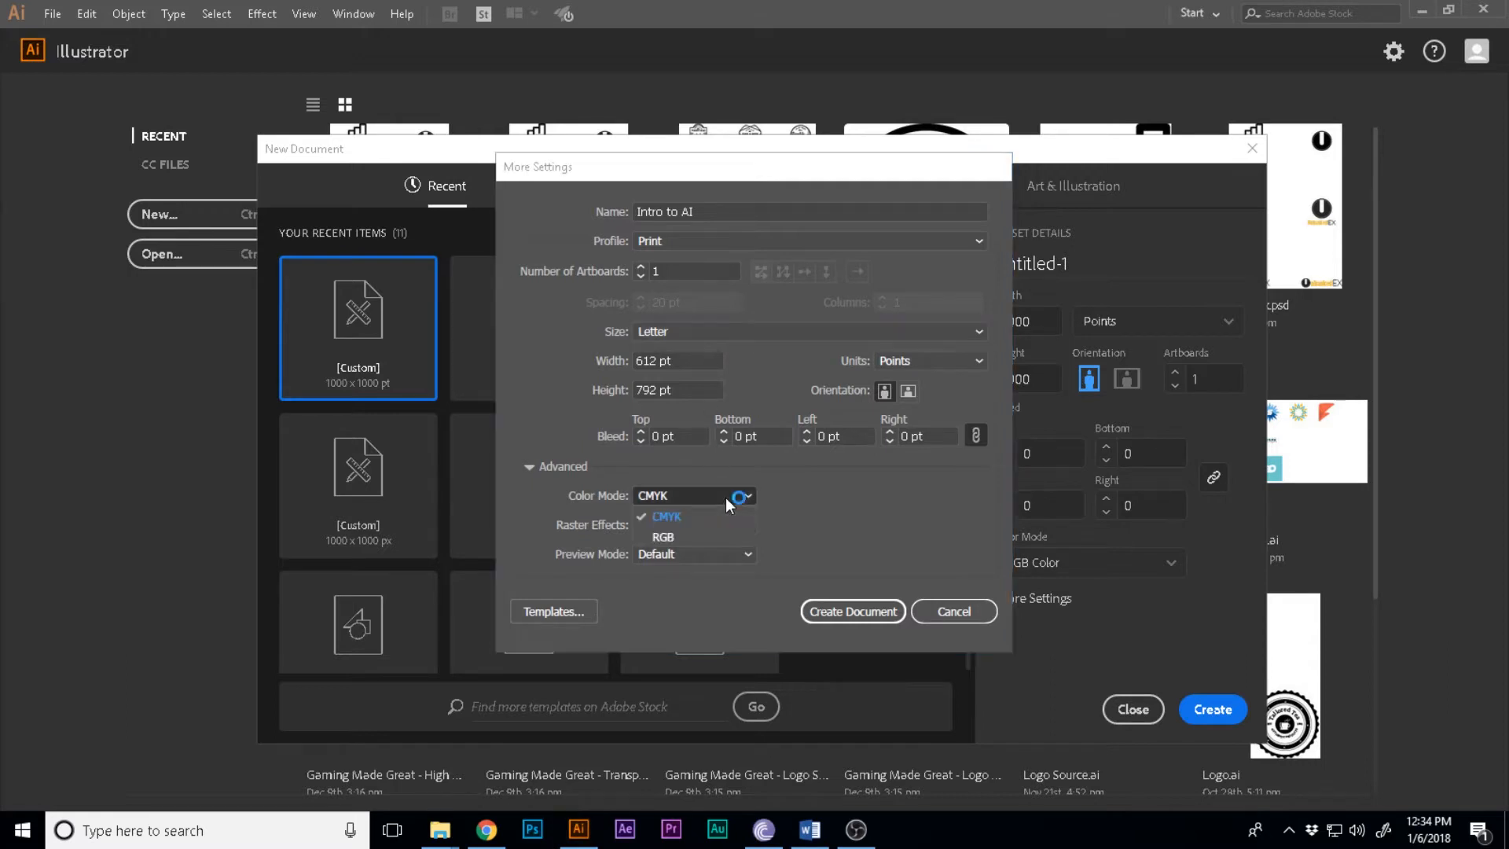
click(684, 514)
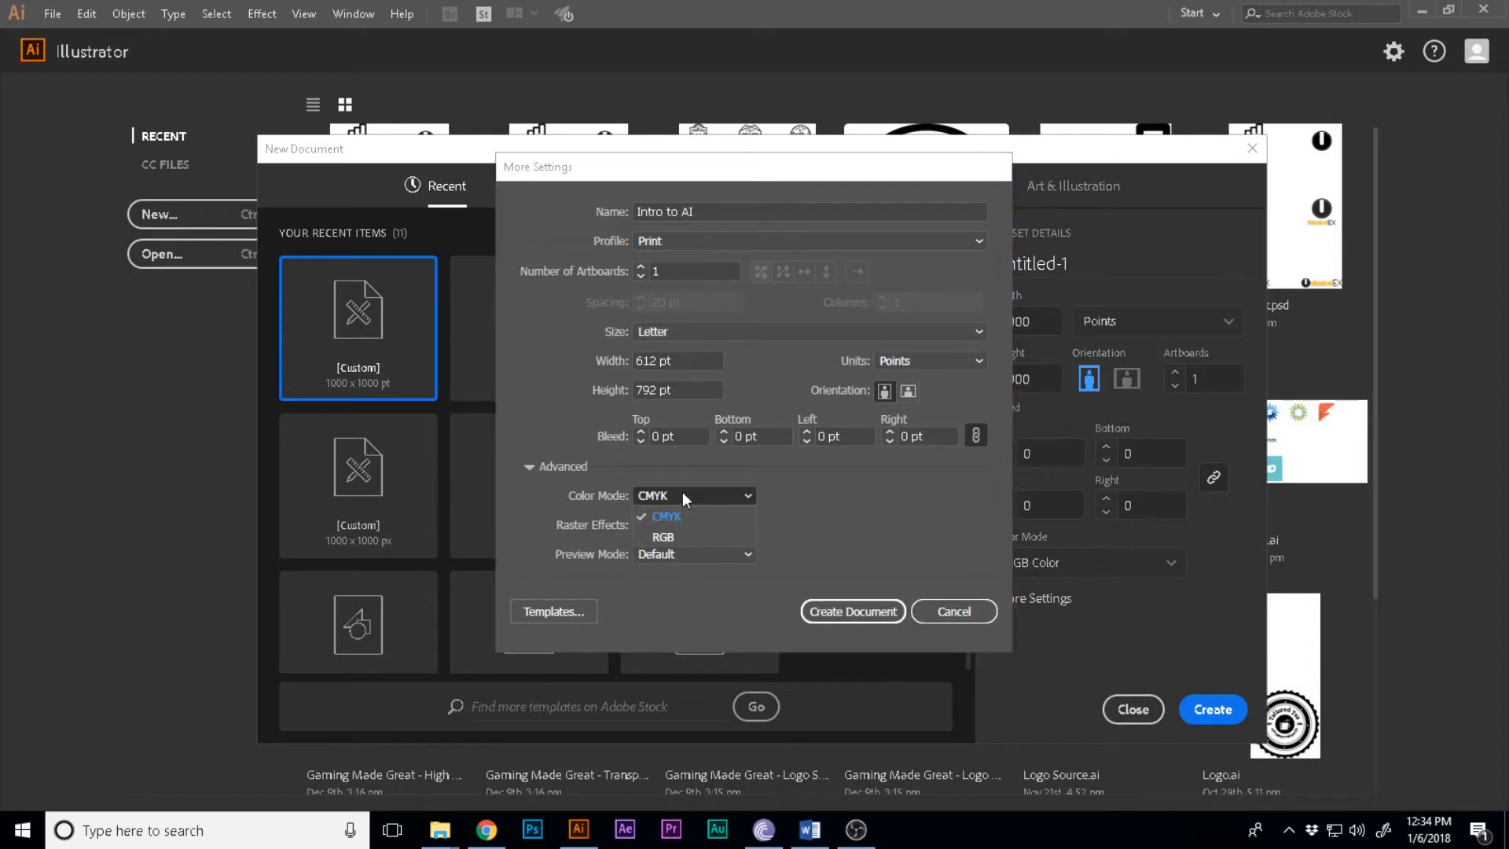
Try the Web profile for the new document, then return it to Print
click(680, 246)
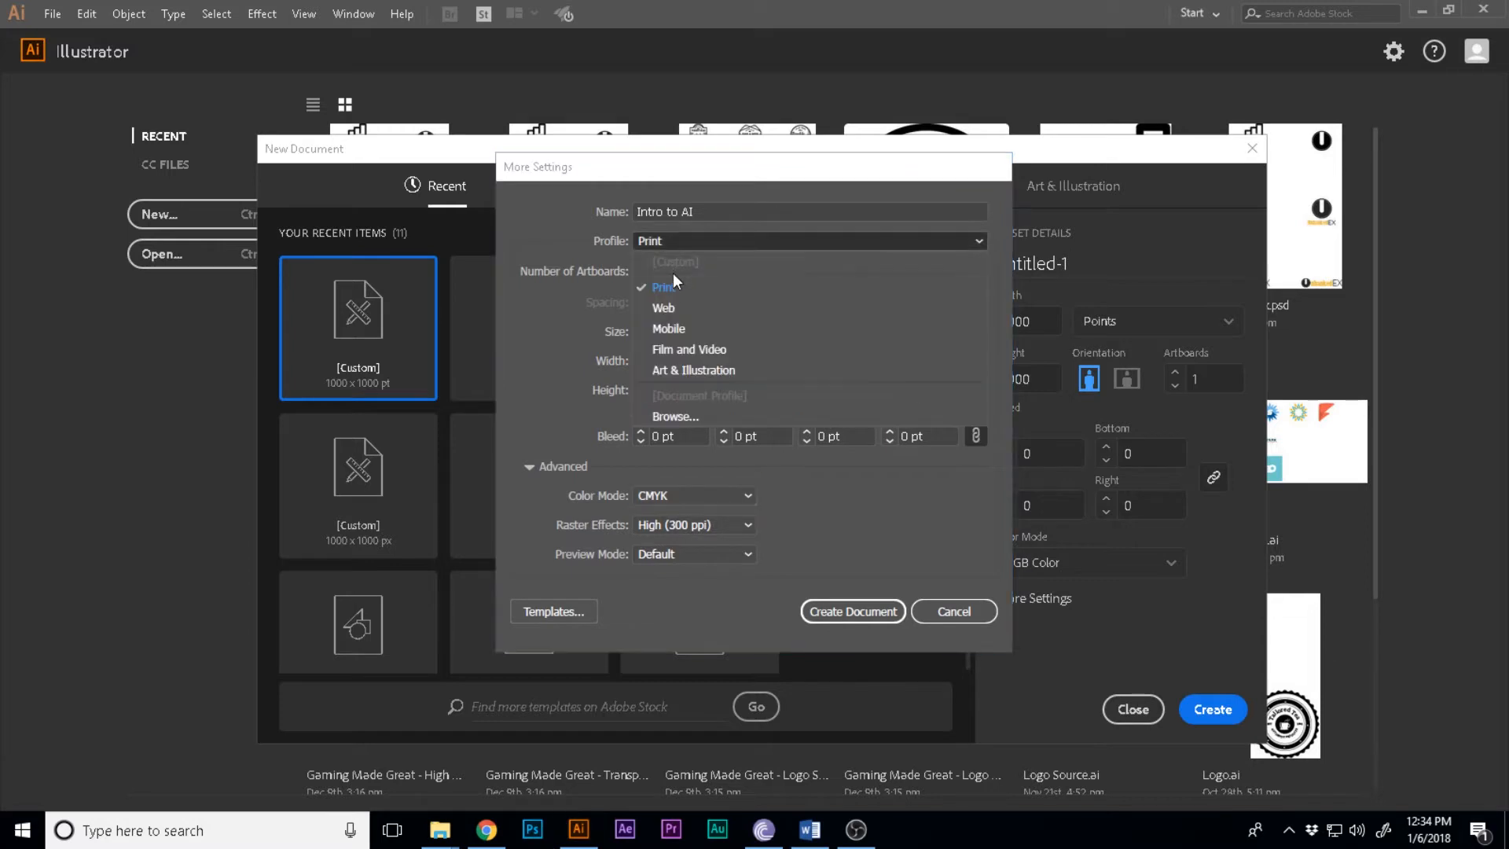
click(667, 310)
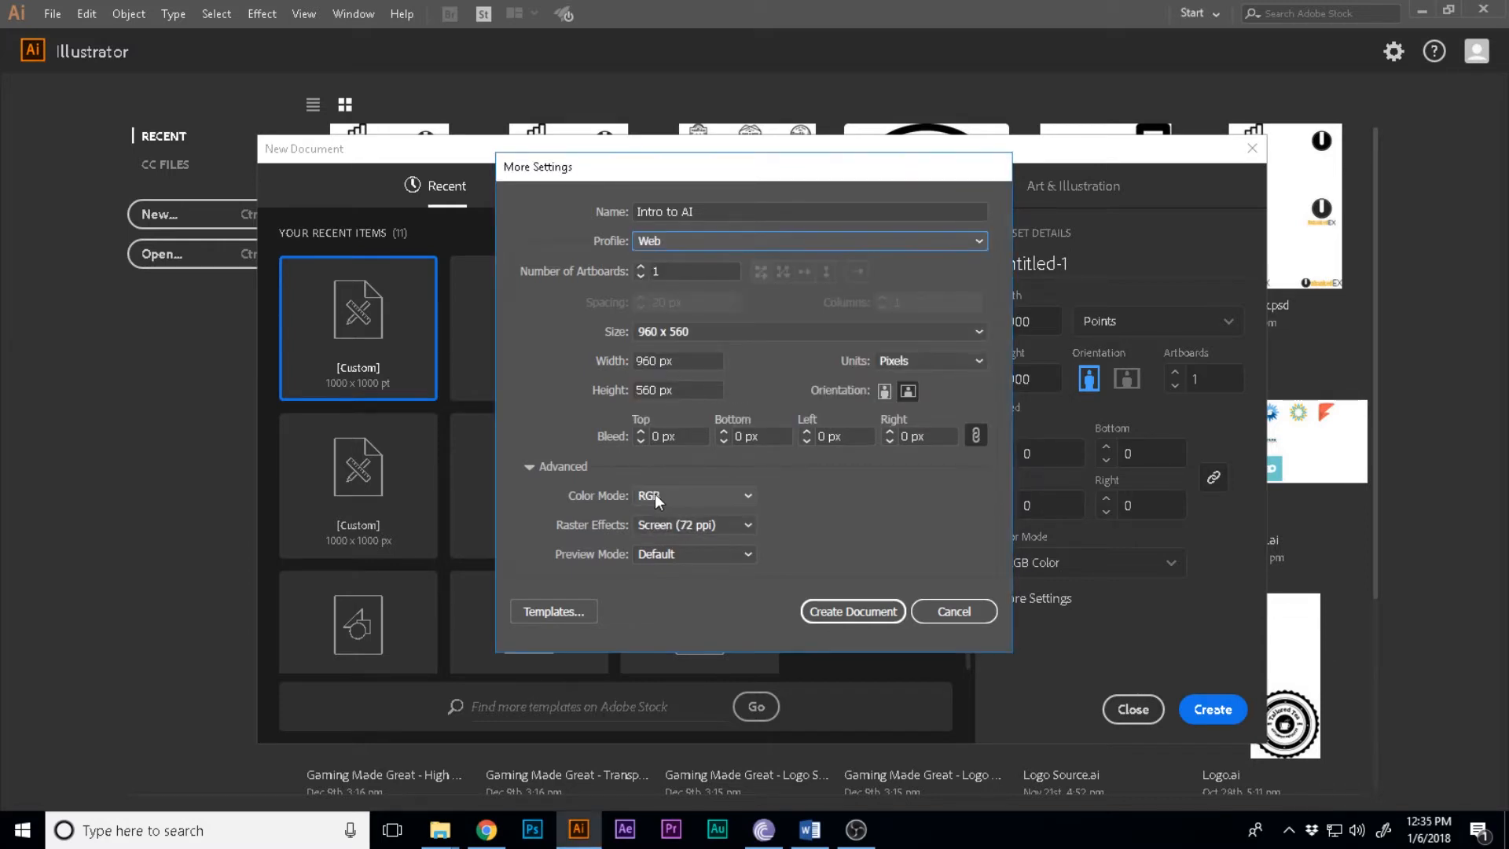
click(663, 238)
click(665, 281)
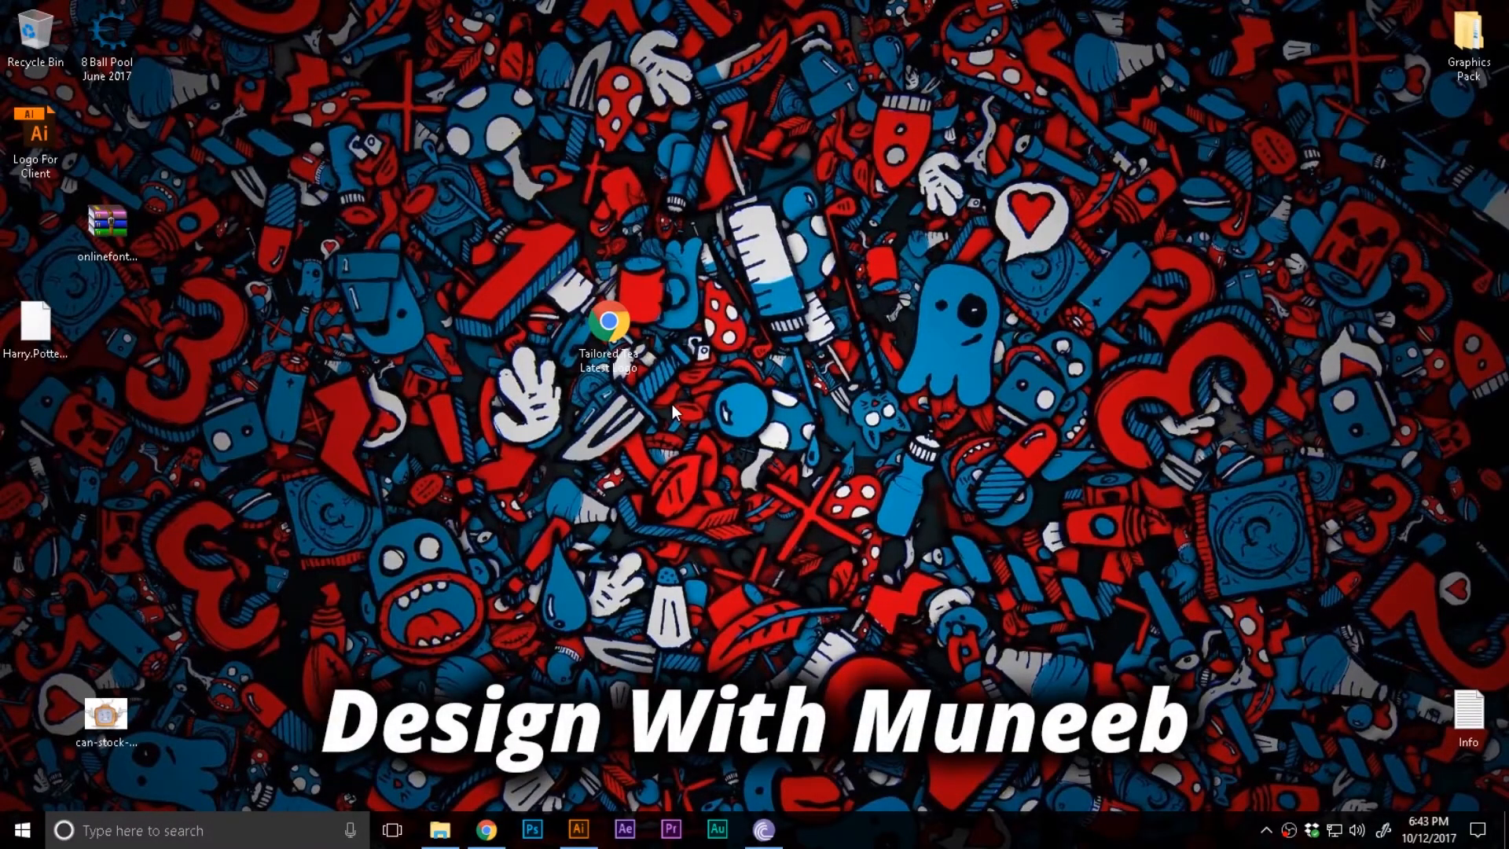
Switch to the TV mascot drawing in Illustrator, set the fill to None and add a new layer above the Template layer
click(579, 830)
scroll(818, 370, up, 4)
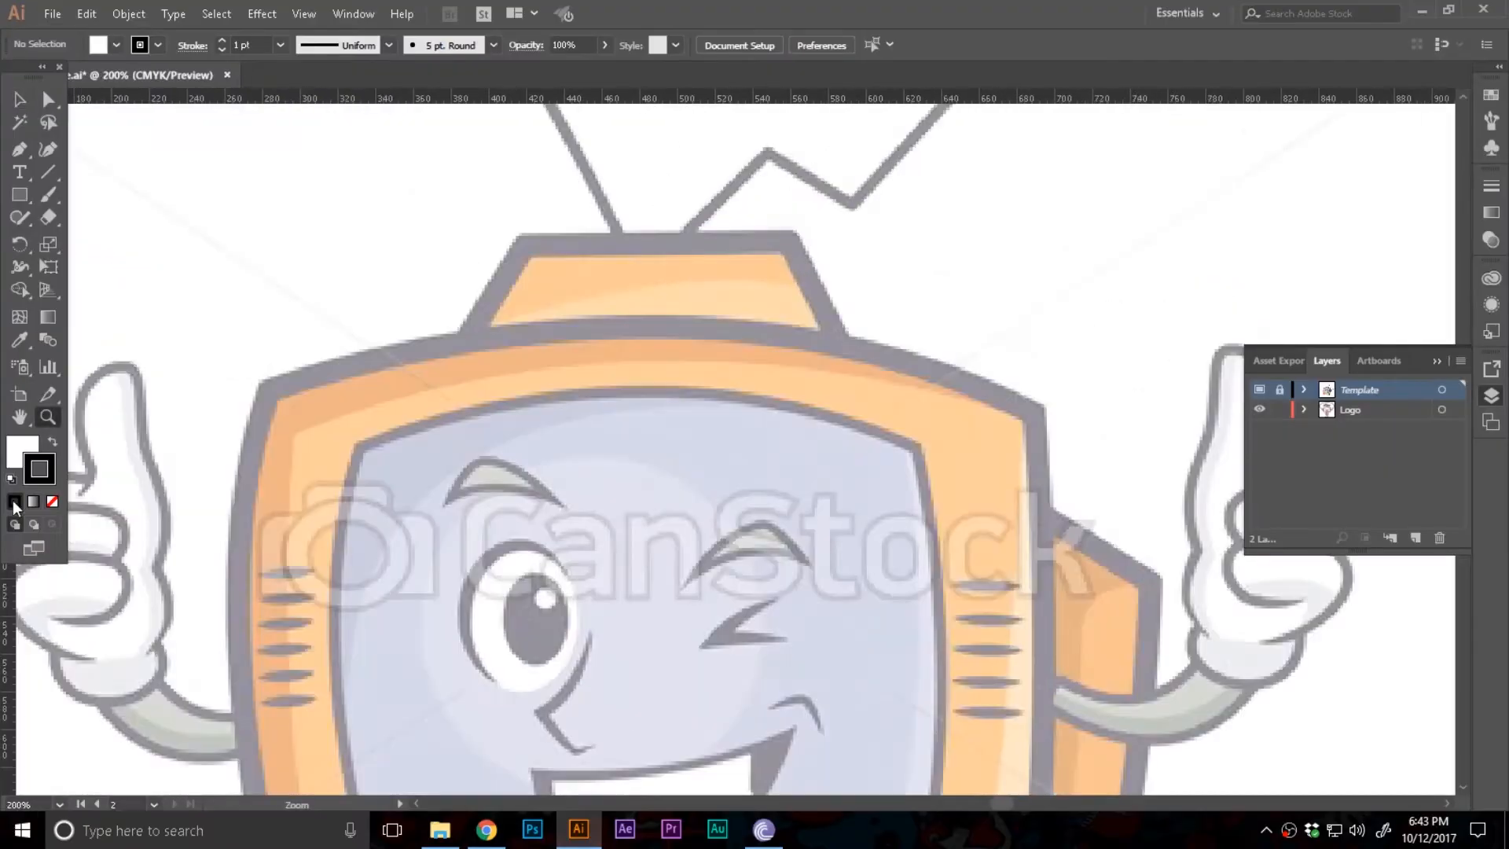
click(21, 452)
click(52, 502)
click(1207, 80)
scroll(1022, 377, down, 1)
key(p)
click(1416, 539)
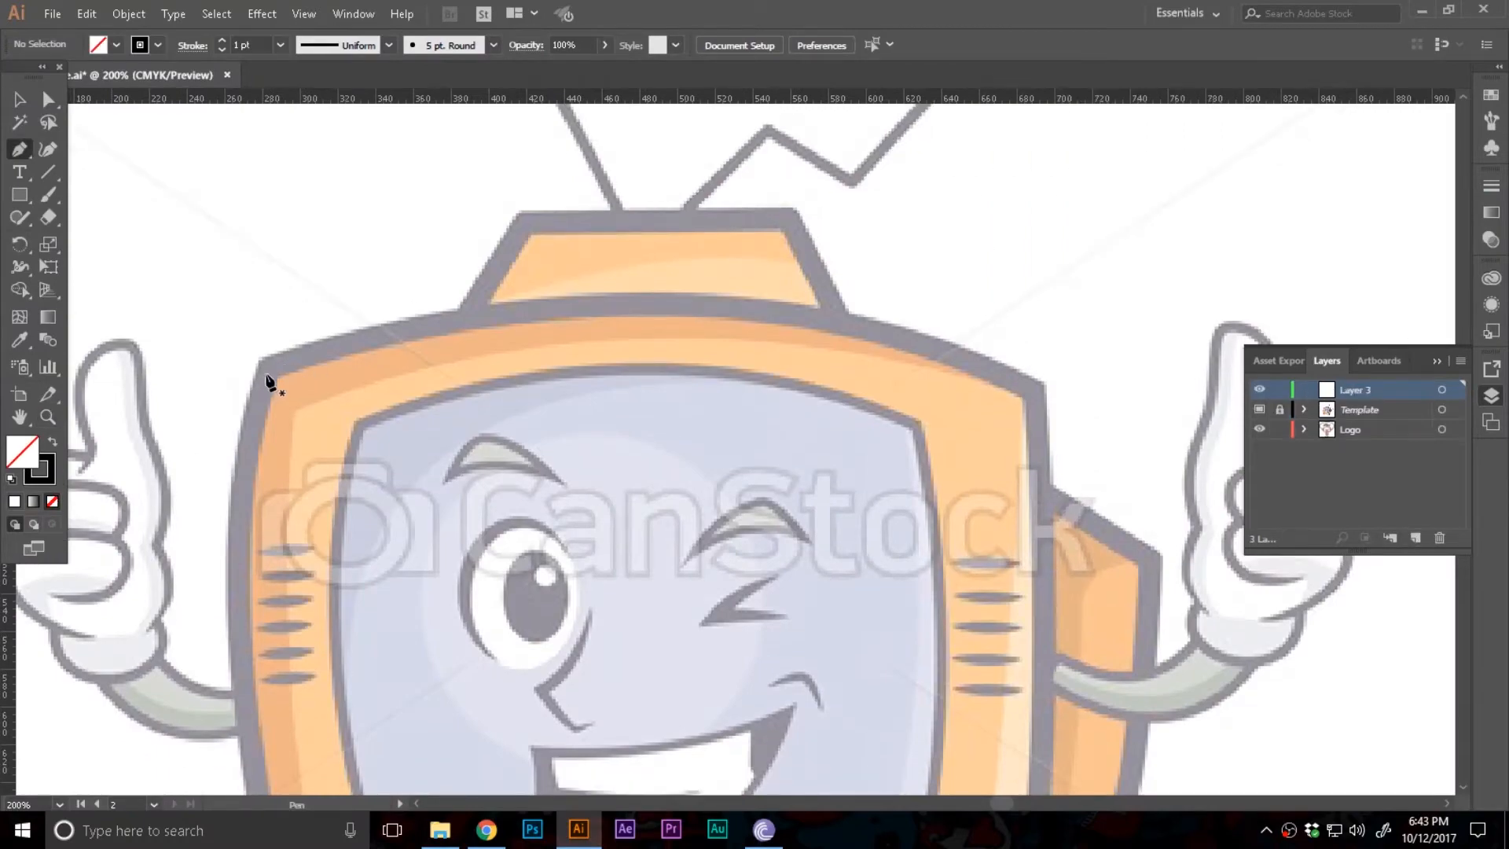
Trace the outer edge of the TV body as a closed curved path with the Pen tool
click(266, 374)
drag(1038, 392, 1395, 580)
click(1037, 392)
scroll(1034, 440, down, 10)
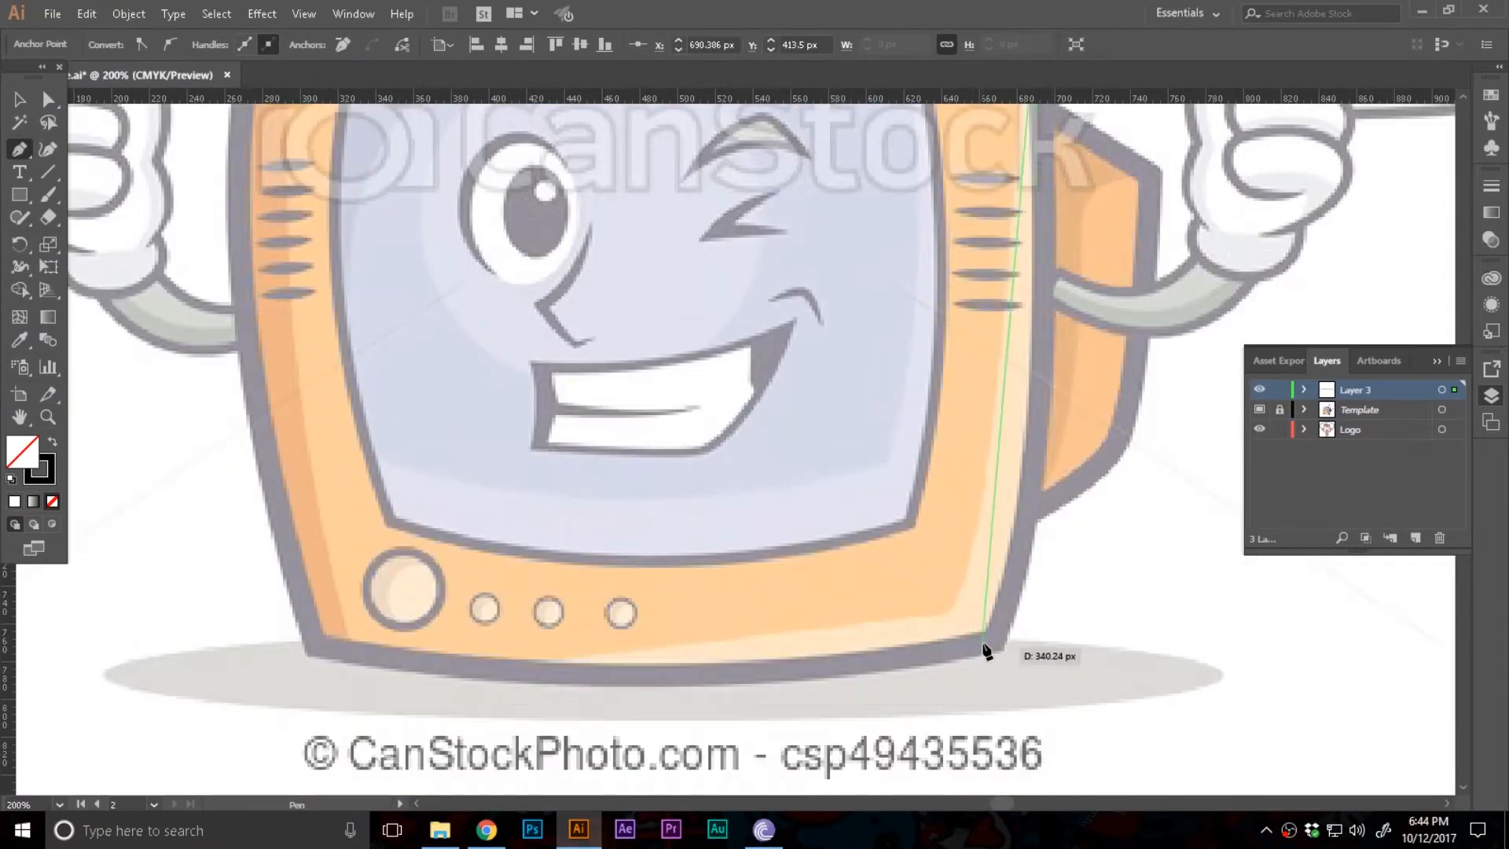
drag(990, 646, 912, 754)
scroll(917, 723, up, 1)
scroll(919, 707, down, 1)
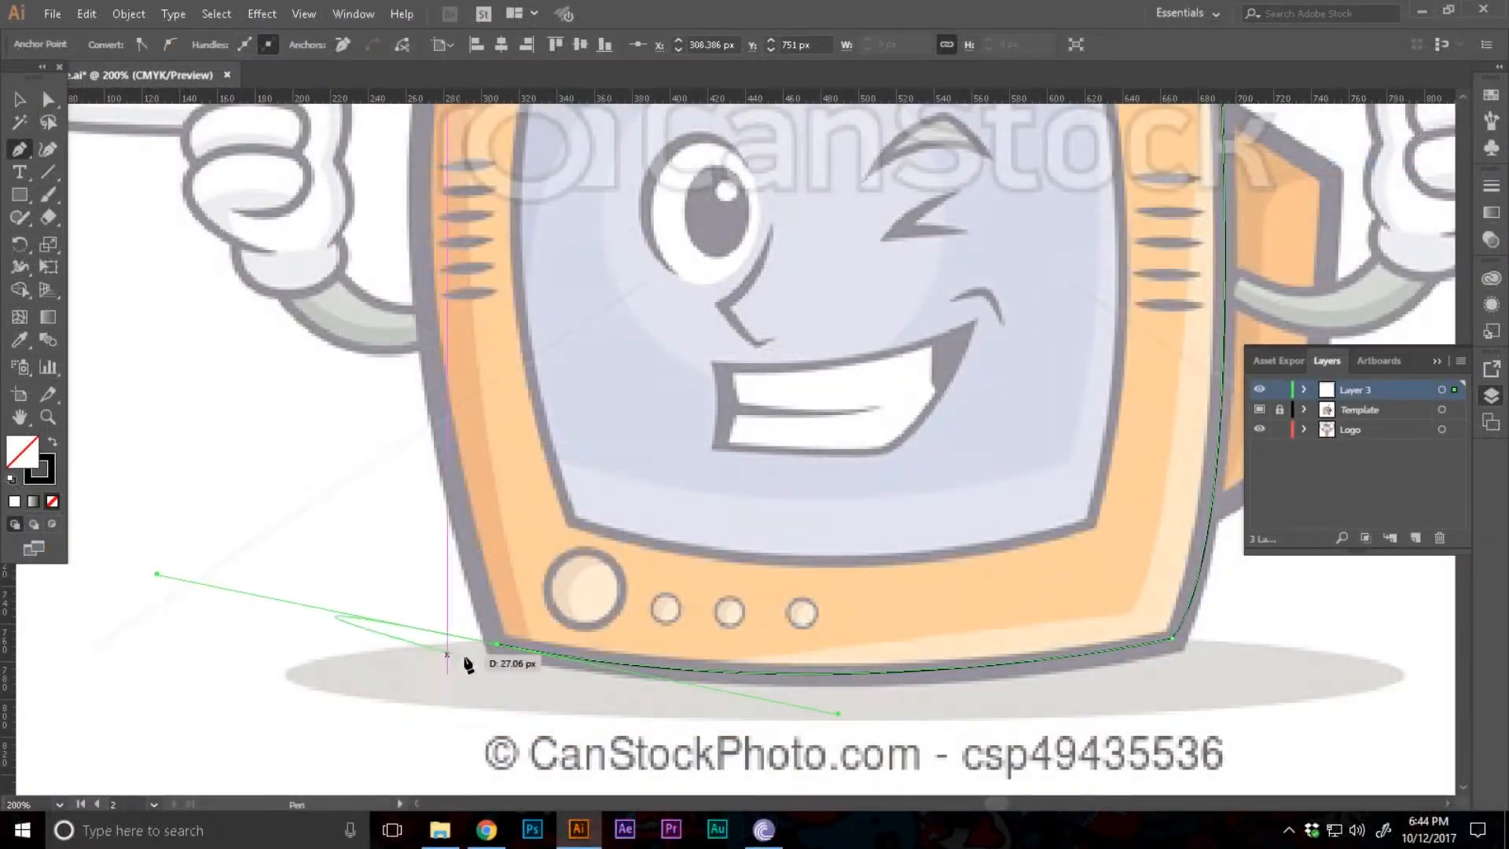
click(497, 644)
scroll(510, 674, up, 4)
drag(447, 265, 525, 150)
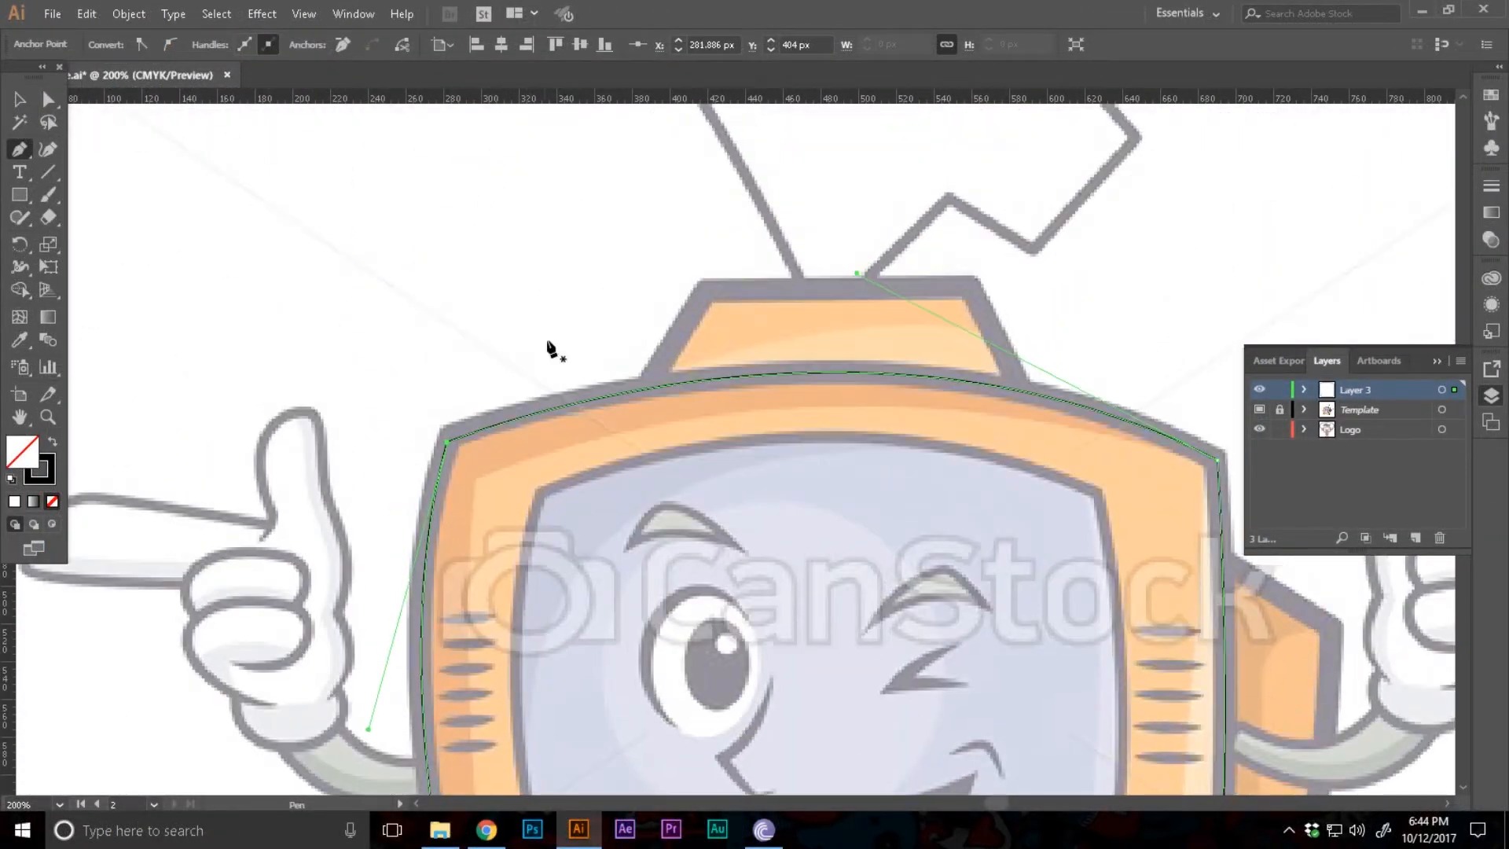
Set the stroke weight of the traced TV body outline to 10 pt and deselect it
scroll(613, 472, down, 5)
key(v)
click(622, 487)
scroll(623, 487, down, 1)
click(474, 338)
click(222, 40)
click(406, 565)
Begin tracing the antenna base above the TV body with the Pen tool
scroll(406, 564, up, 1)
scroll(724, 361, up, 3)
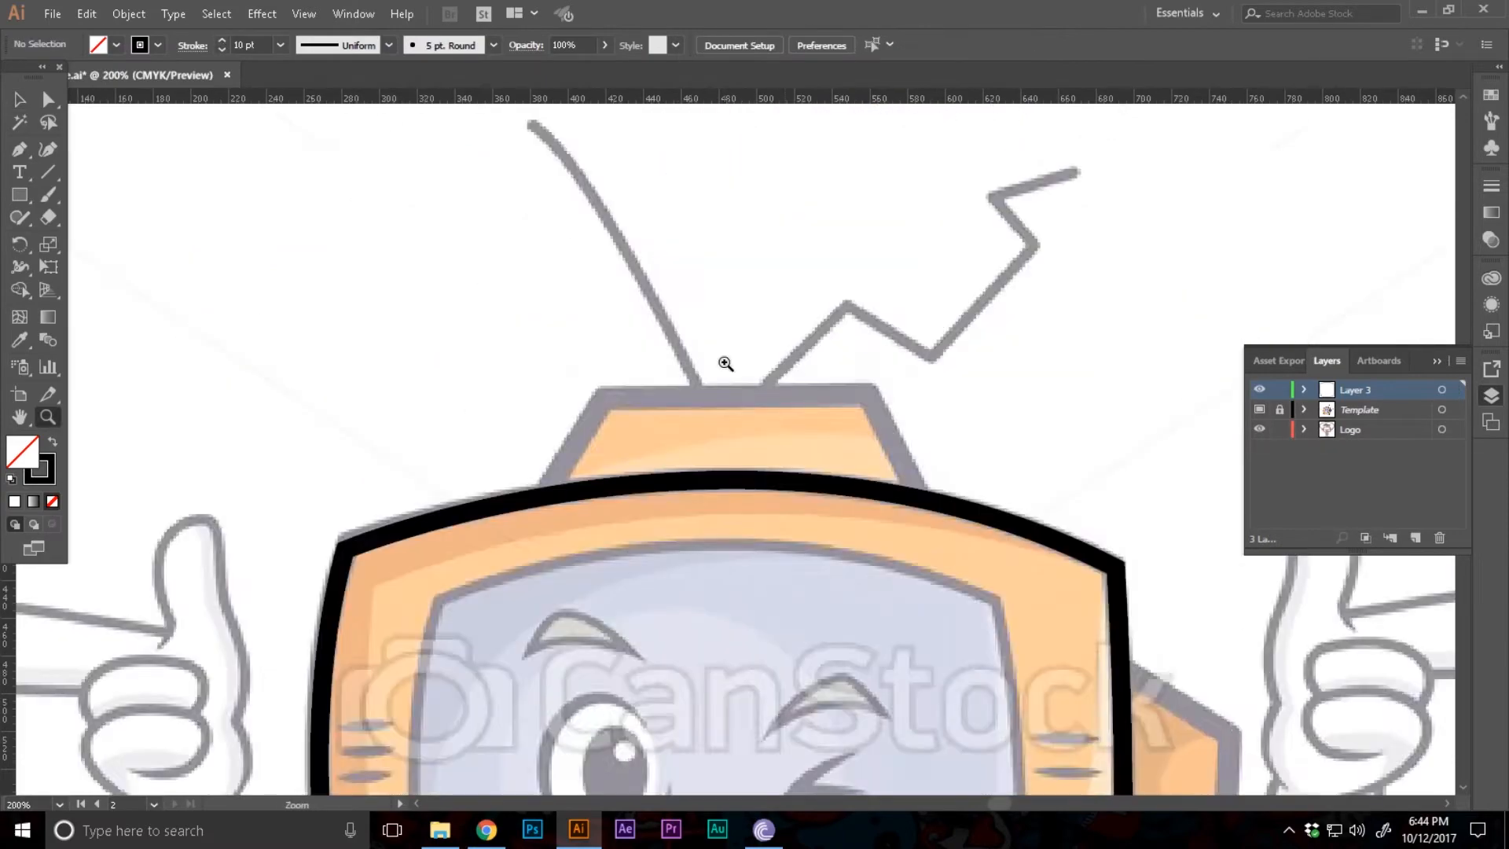
scroll(724, 361, up, 1)
key(p)
click(462, 568)
drag(556, 398, 566, 356)
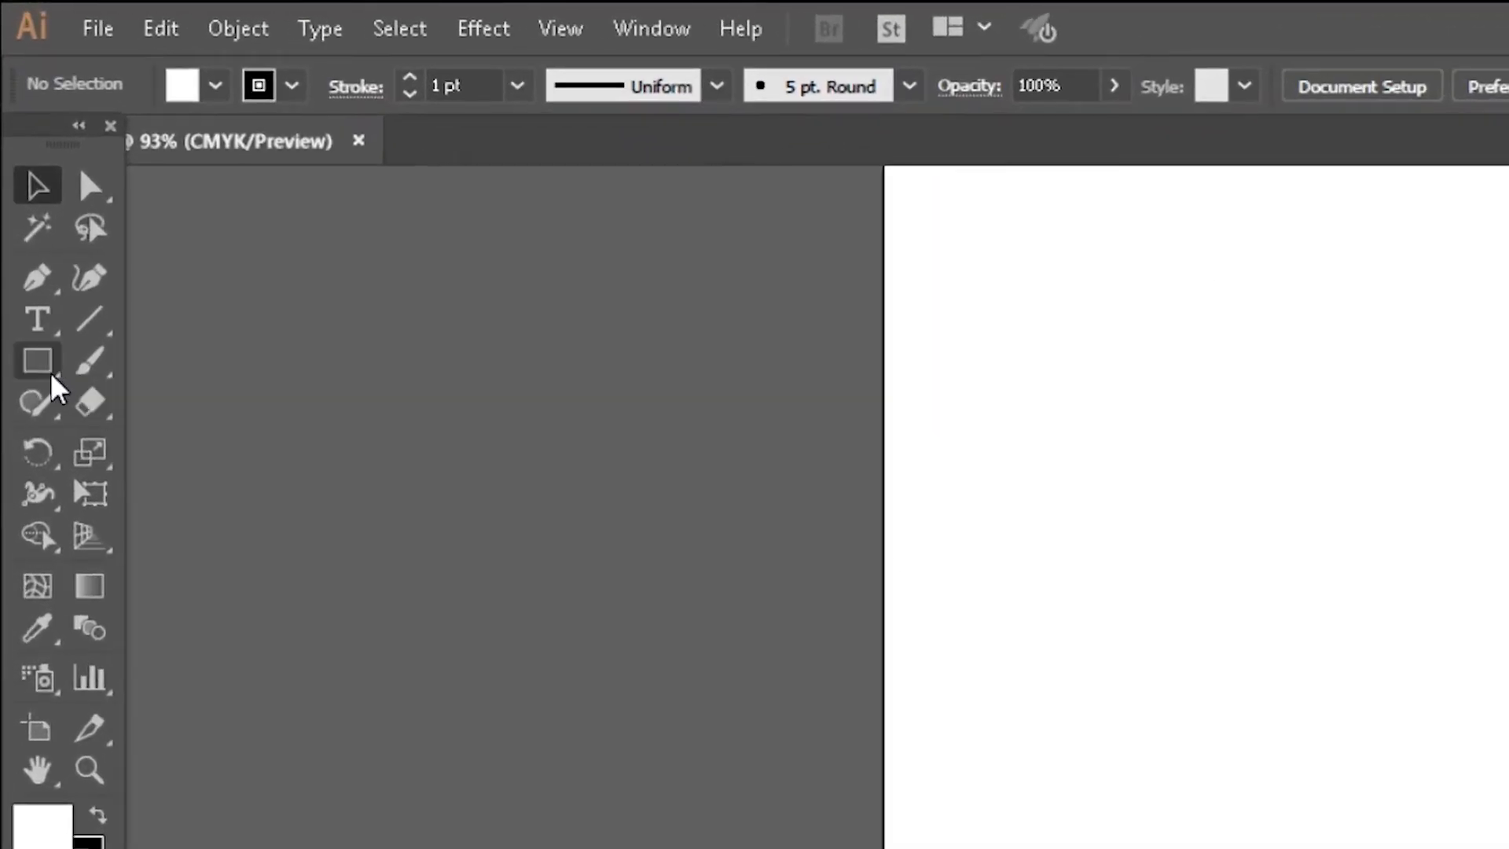
Draw a square in the upper-left part of the blank artboard with the Rectangle tool and deselect it
click(19, 195)
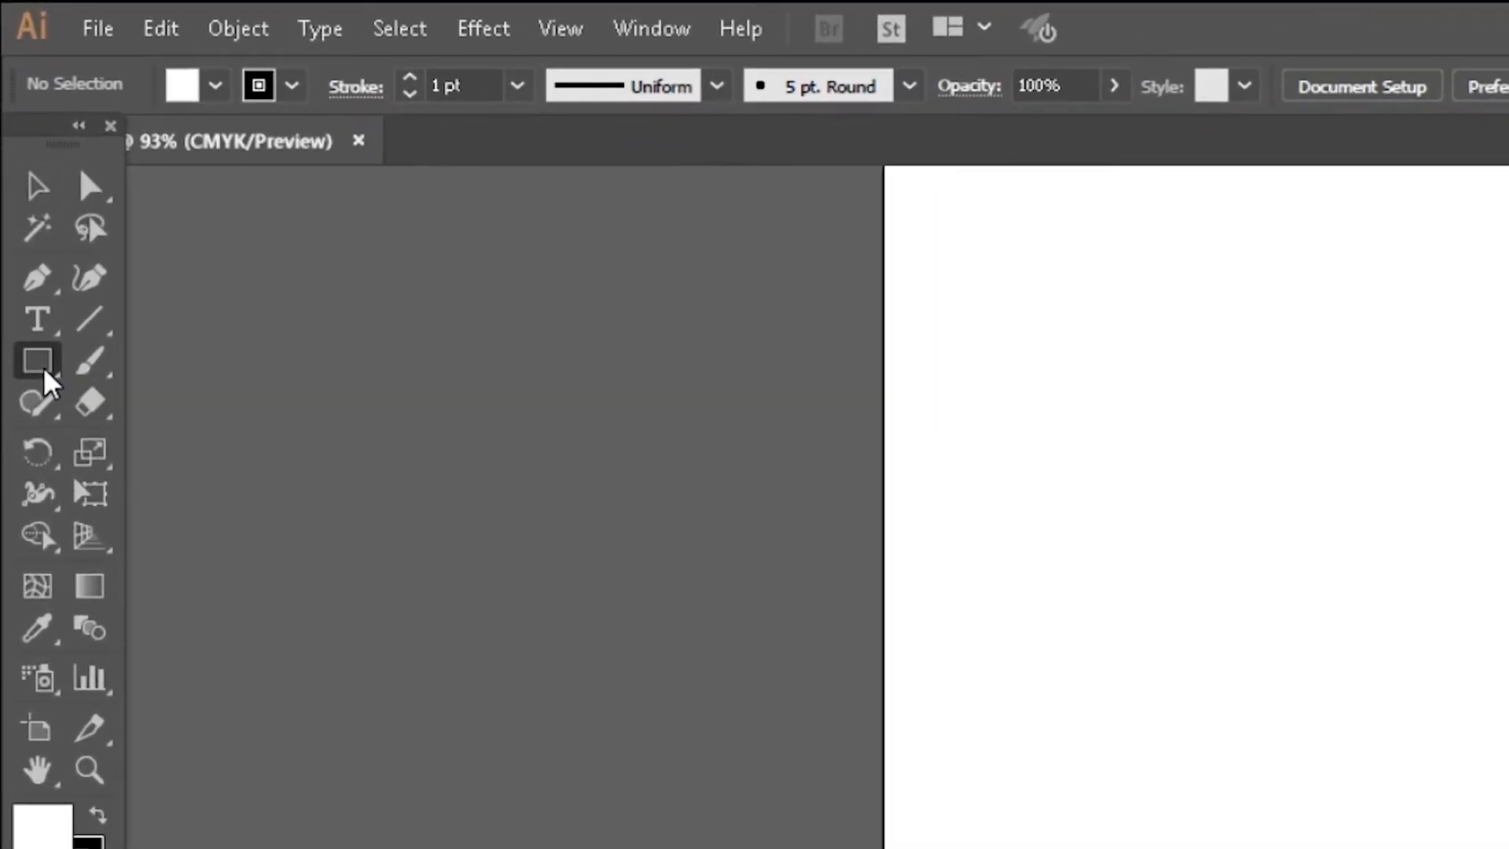
click(44, 370)
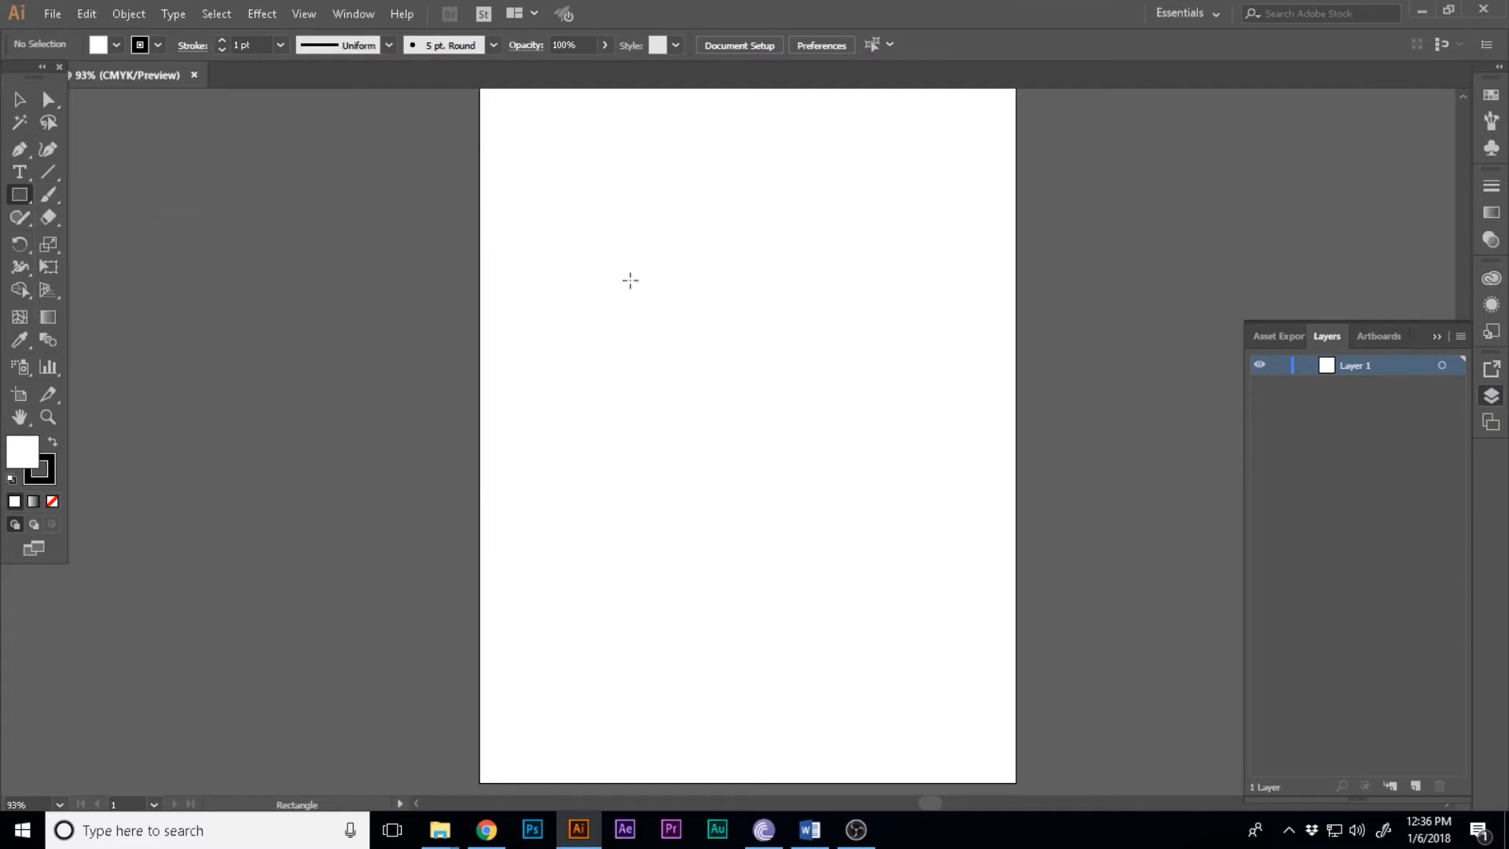
scroll(627, 287, up, 1)
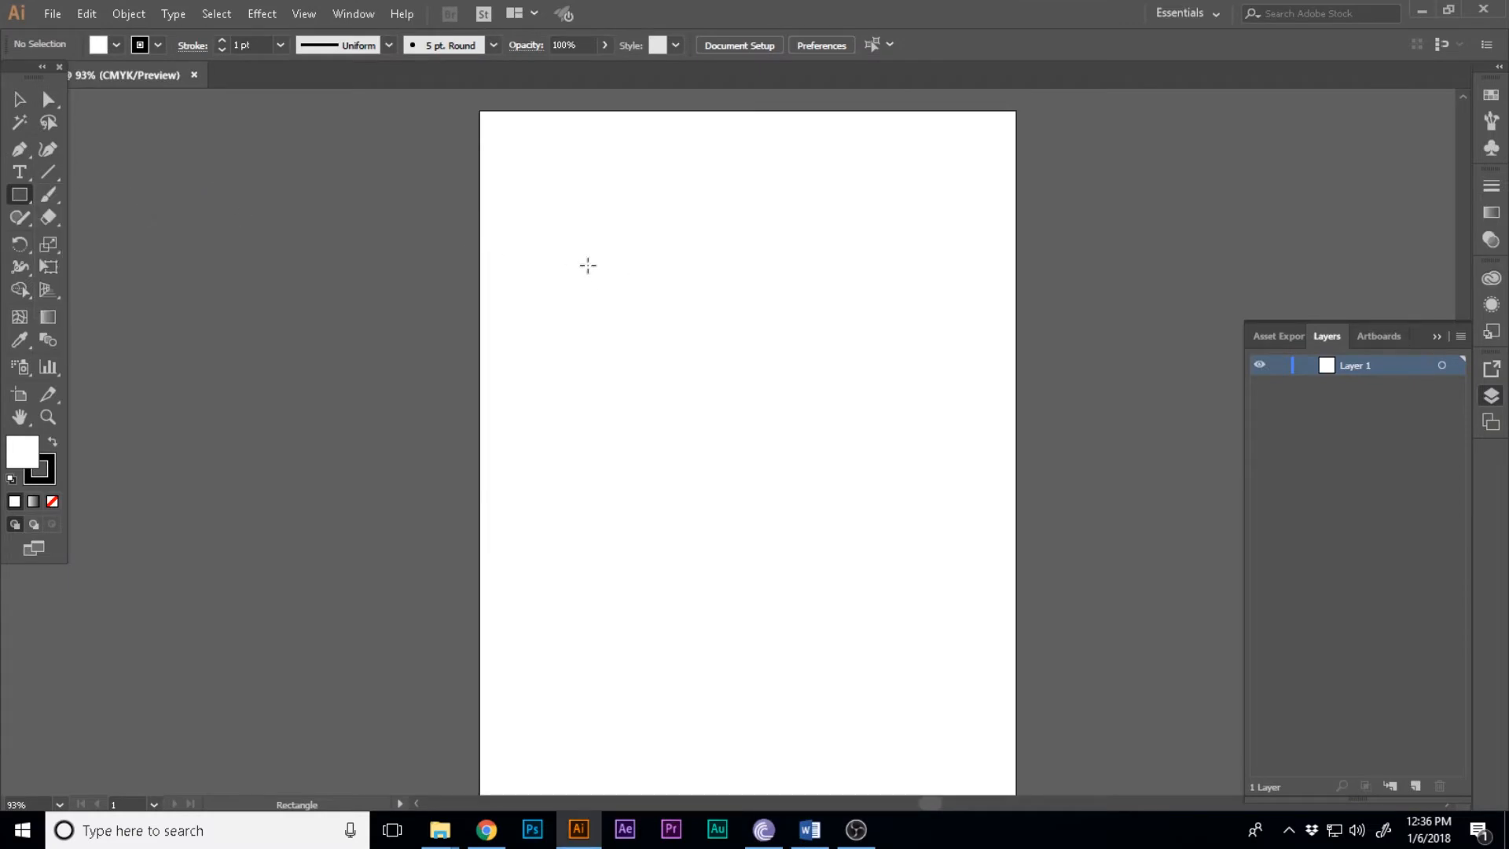
drag(584, 259, 734, 408)
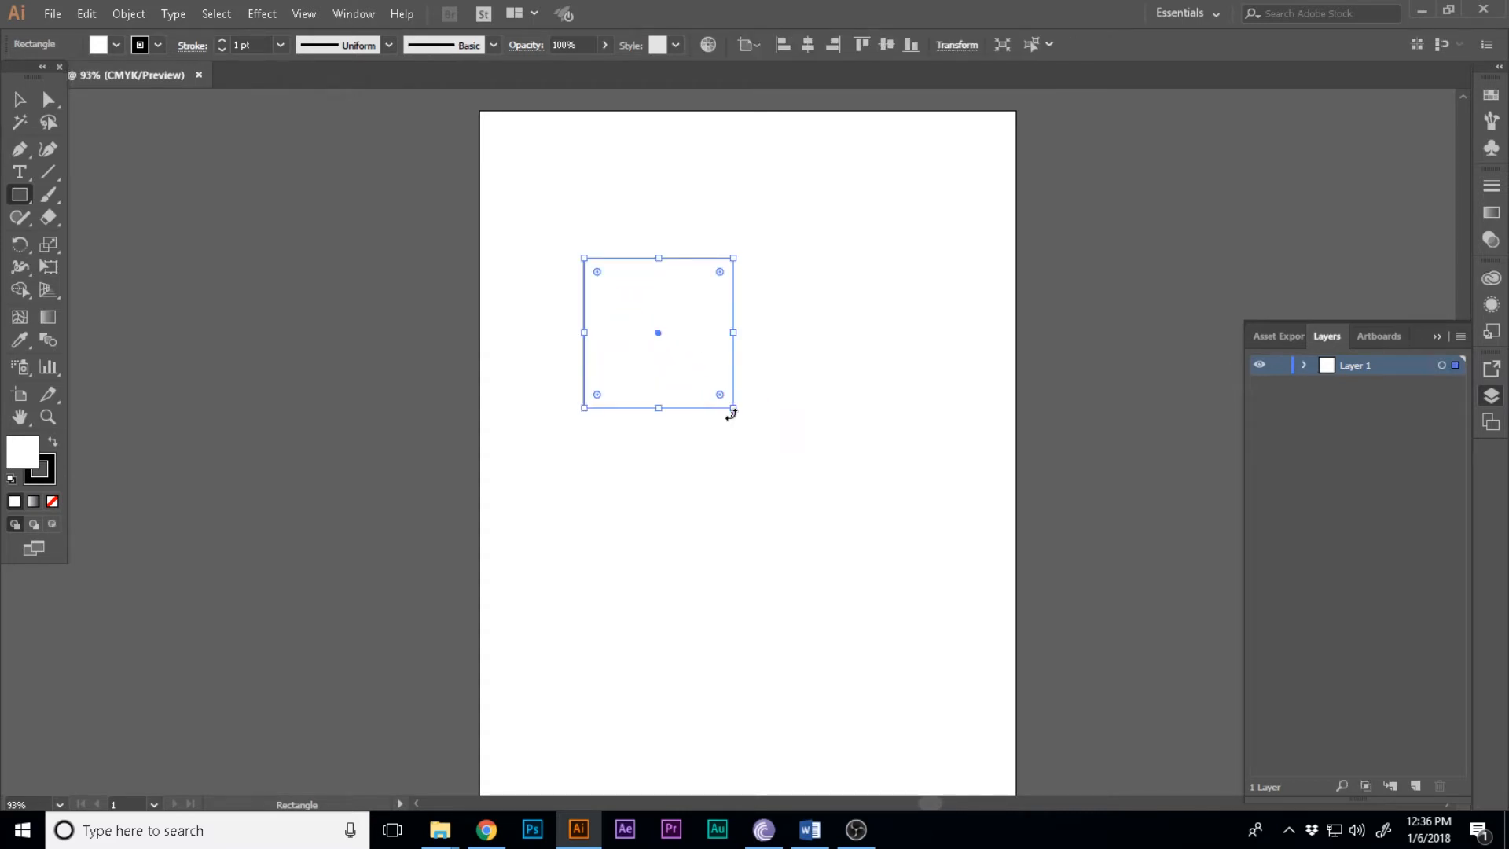
key(v)
click(774, 546)
Draw a second square about 154 pt wide that overlaps the lower-right corner of the first square
key(z)
scroll(698, 397, up, 3)
click(701, 398)
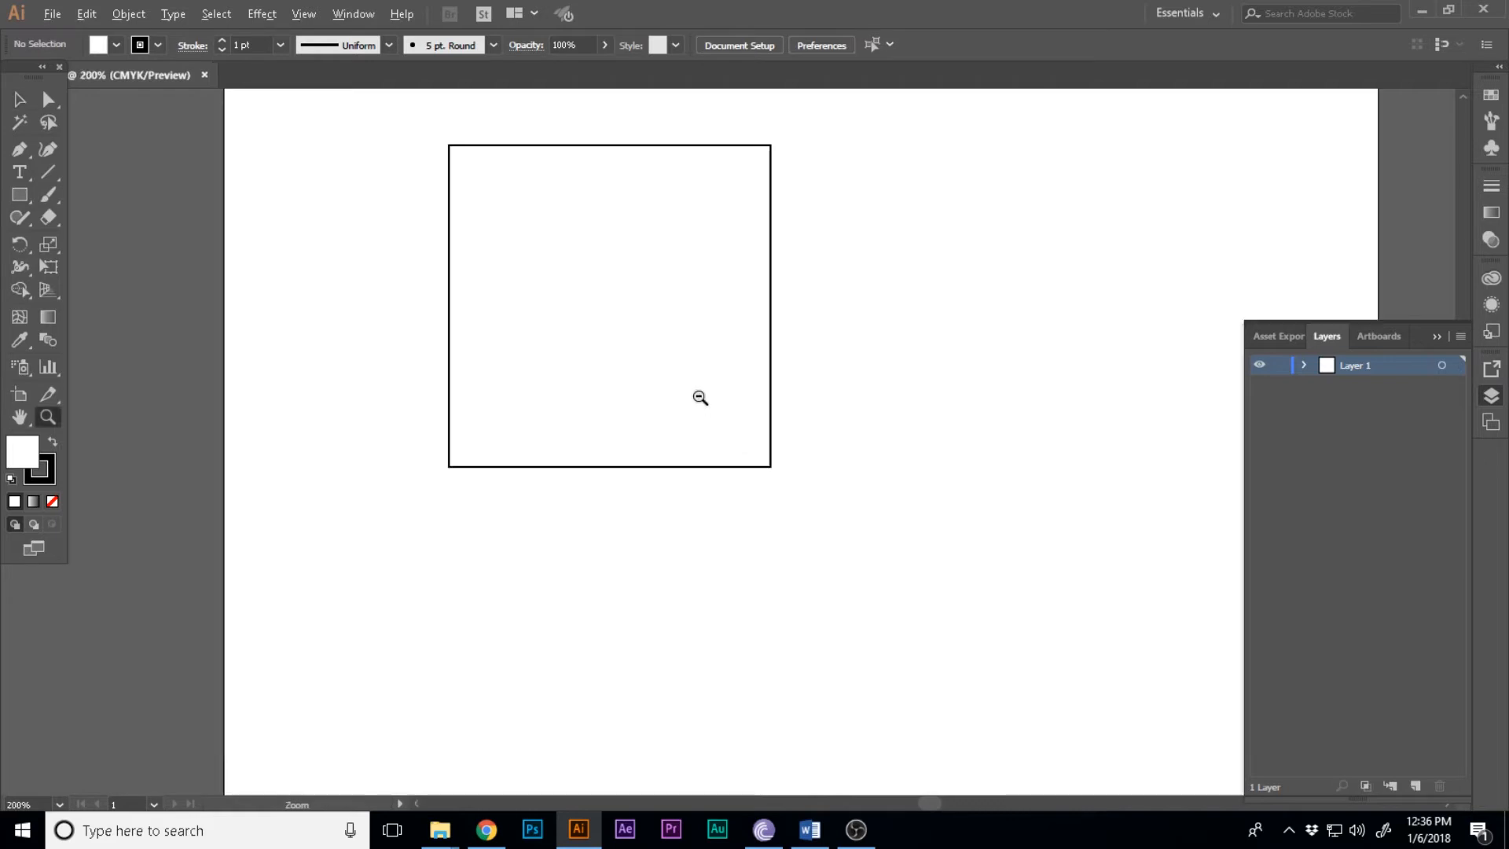
key(v)
scroll(796, 415, up, 1)
scroll(978, 438, down, 2)
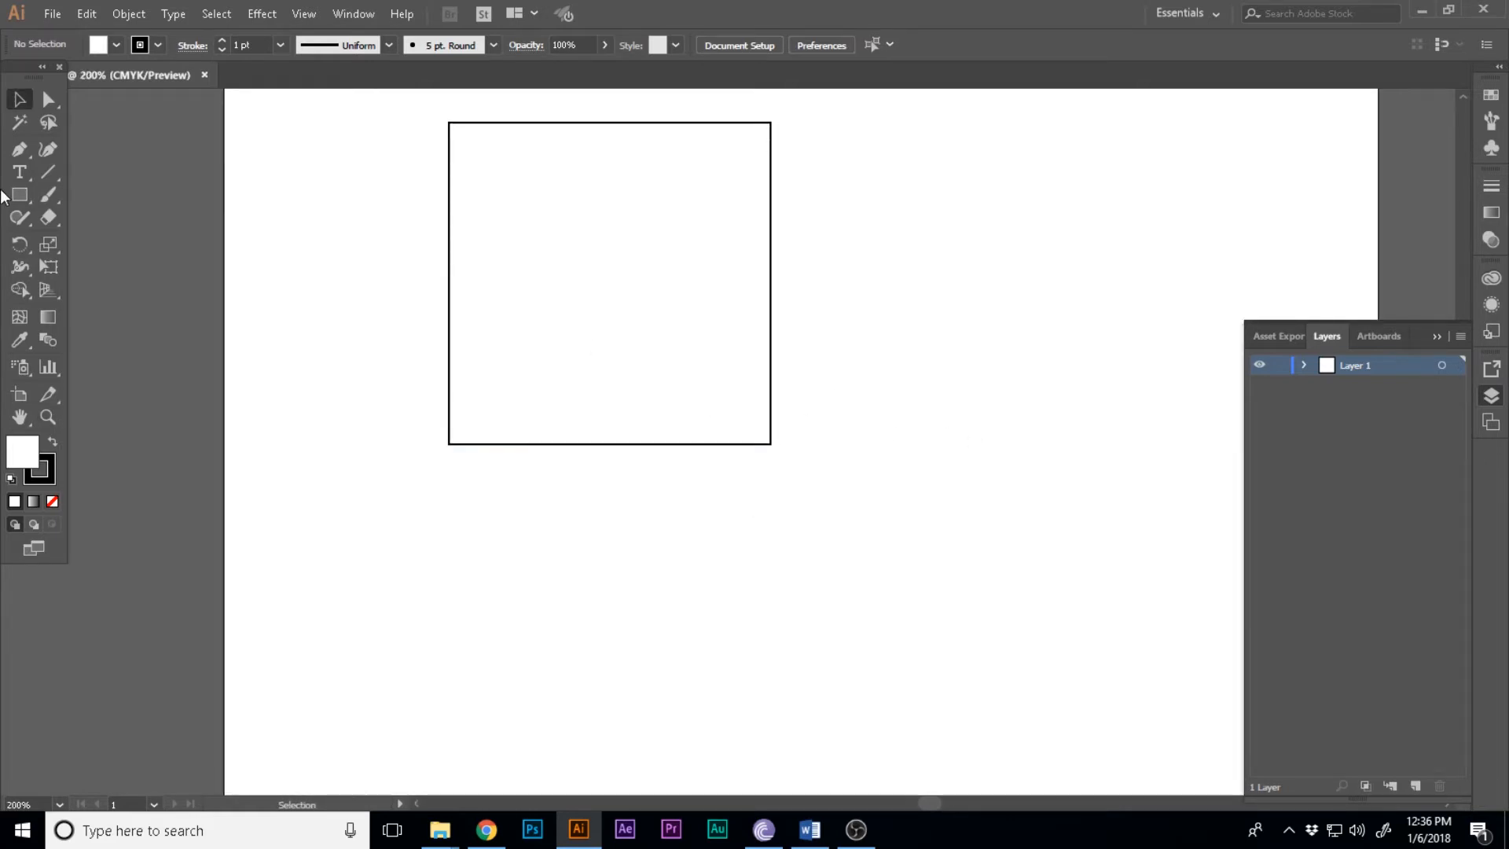
key(m)
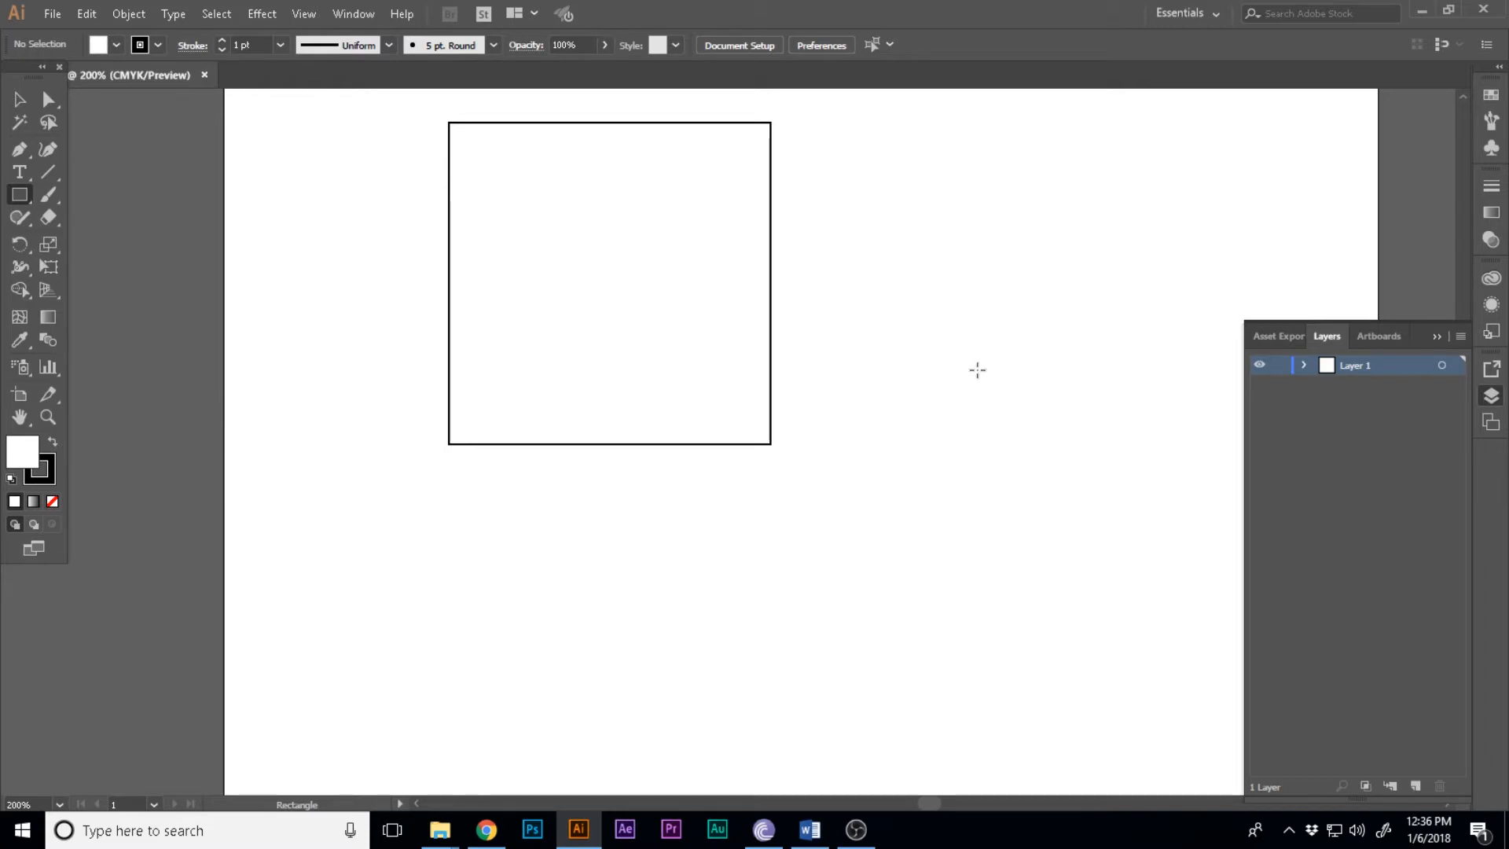
drag(978, 370, 710, 660)
key(v)
click(875, 287)
Create a rectangle with an exact width of 250 pt and height of 250 pt beside the two squares
key(z)
alt+click(883, 340)
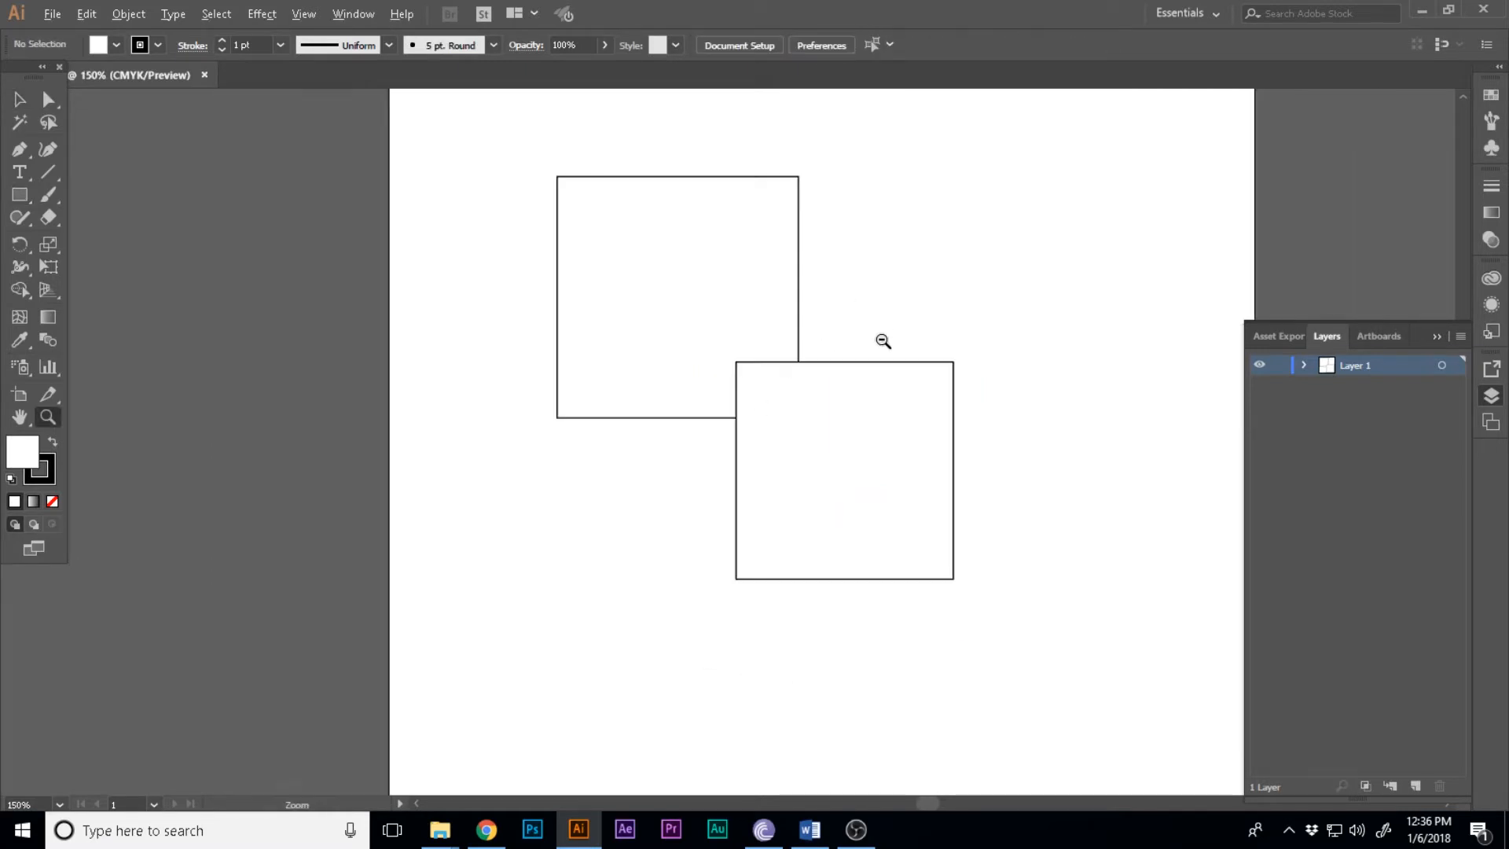
alt+click(883, 341)
click(903, 340)
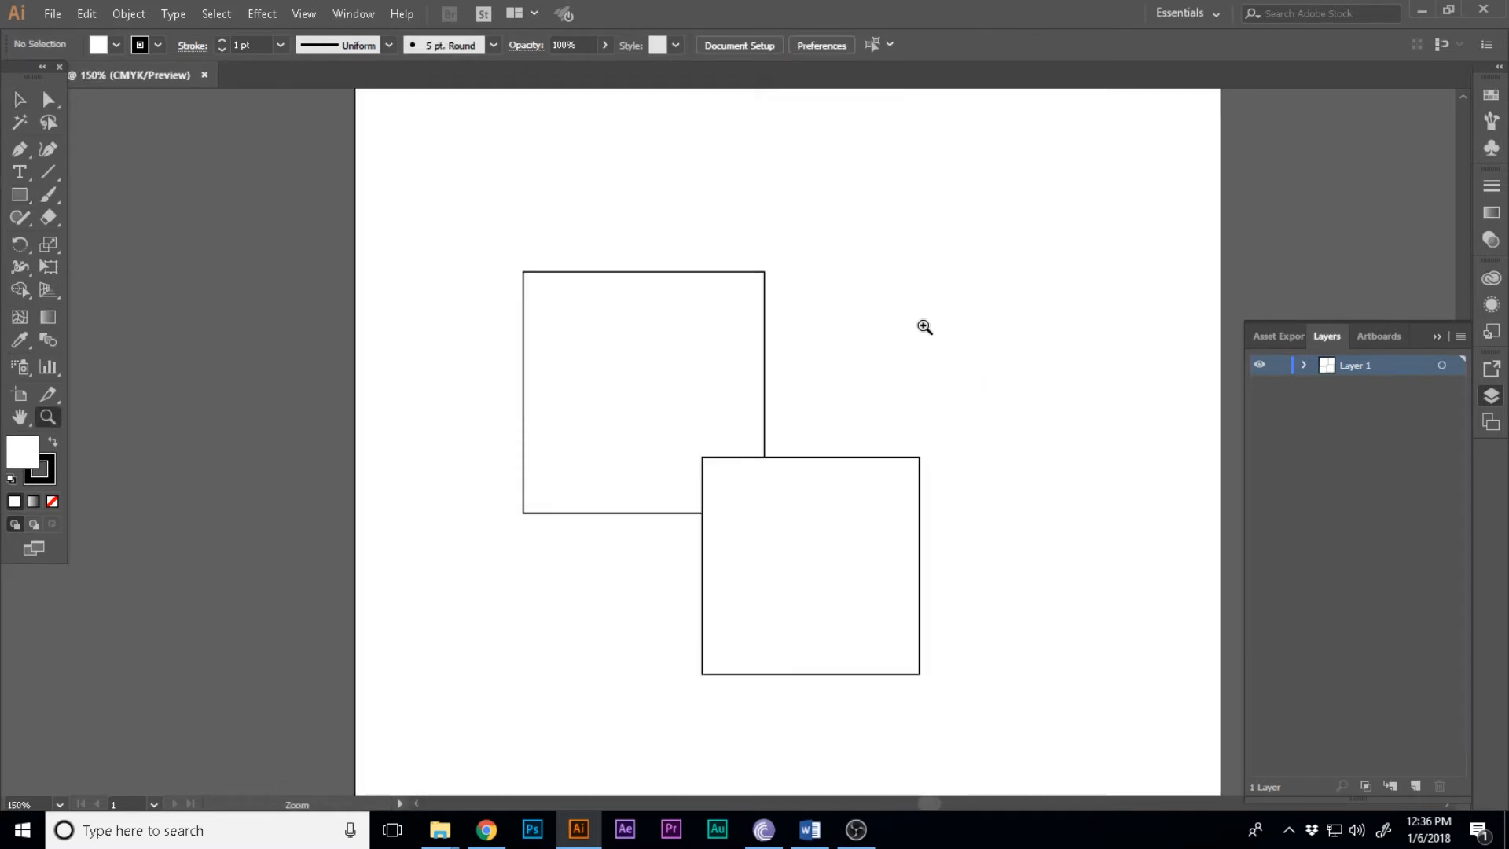
key(v)
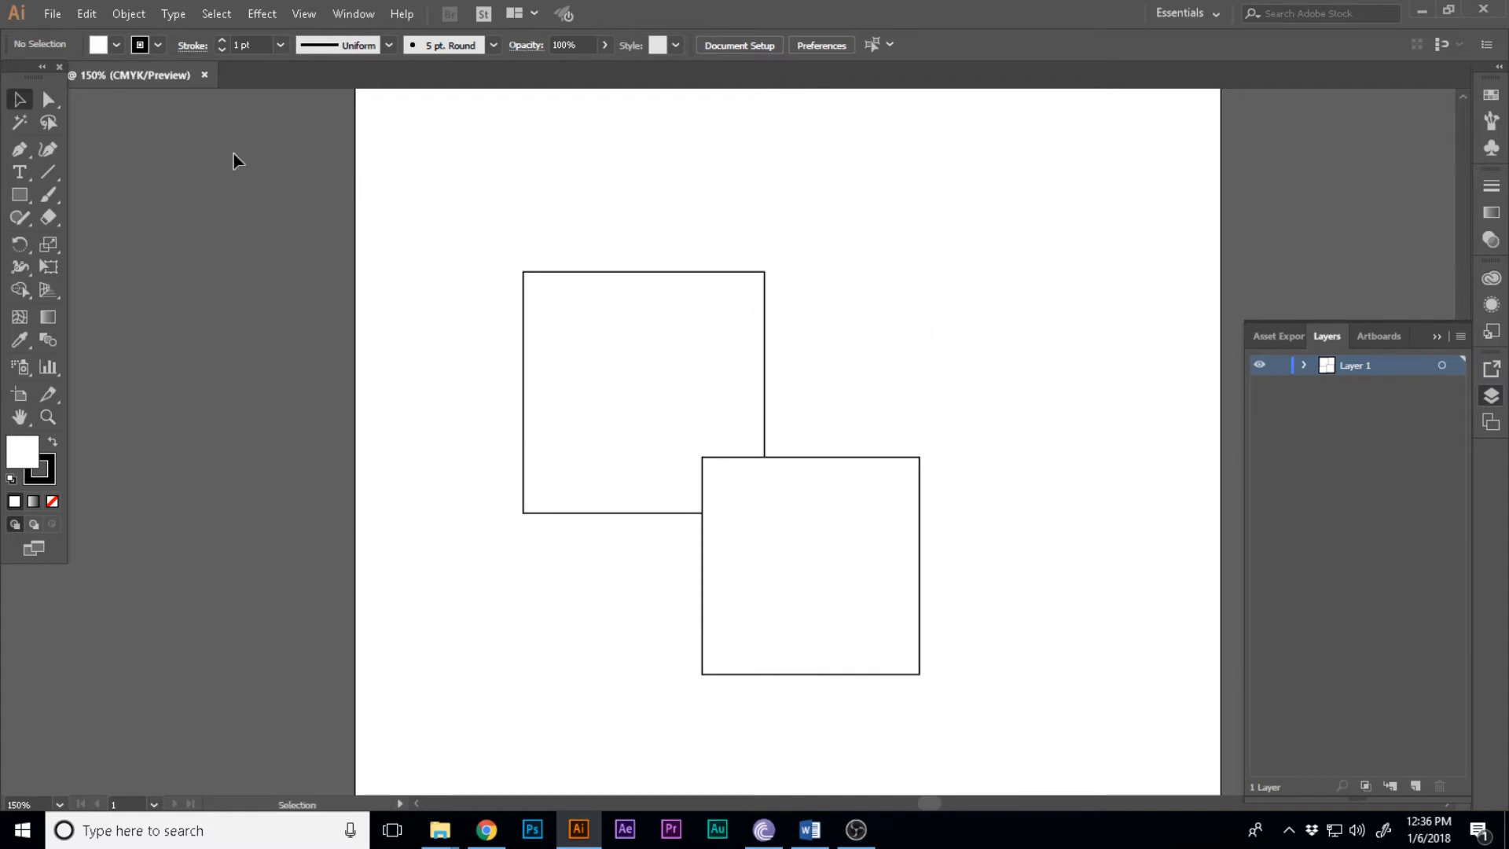
click(35, 203)
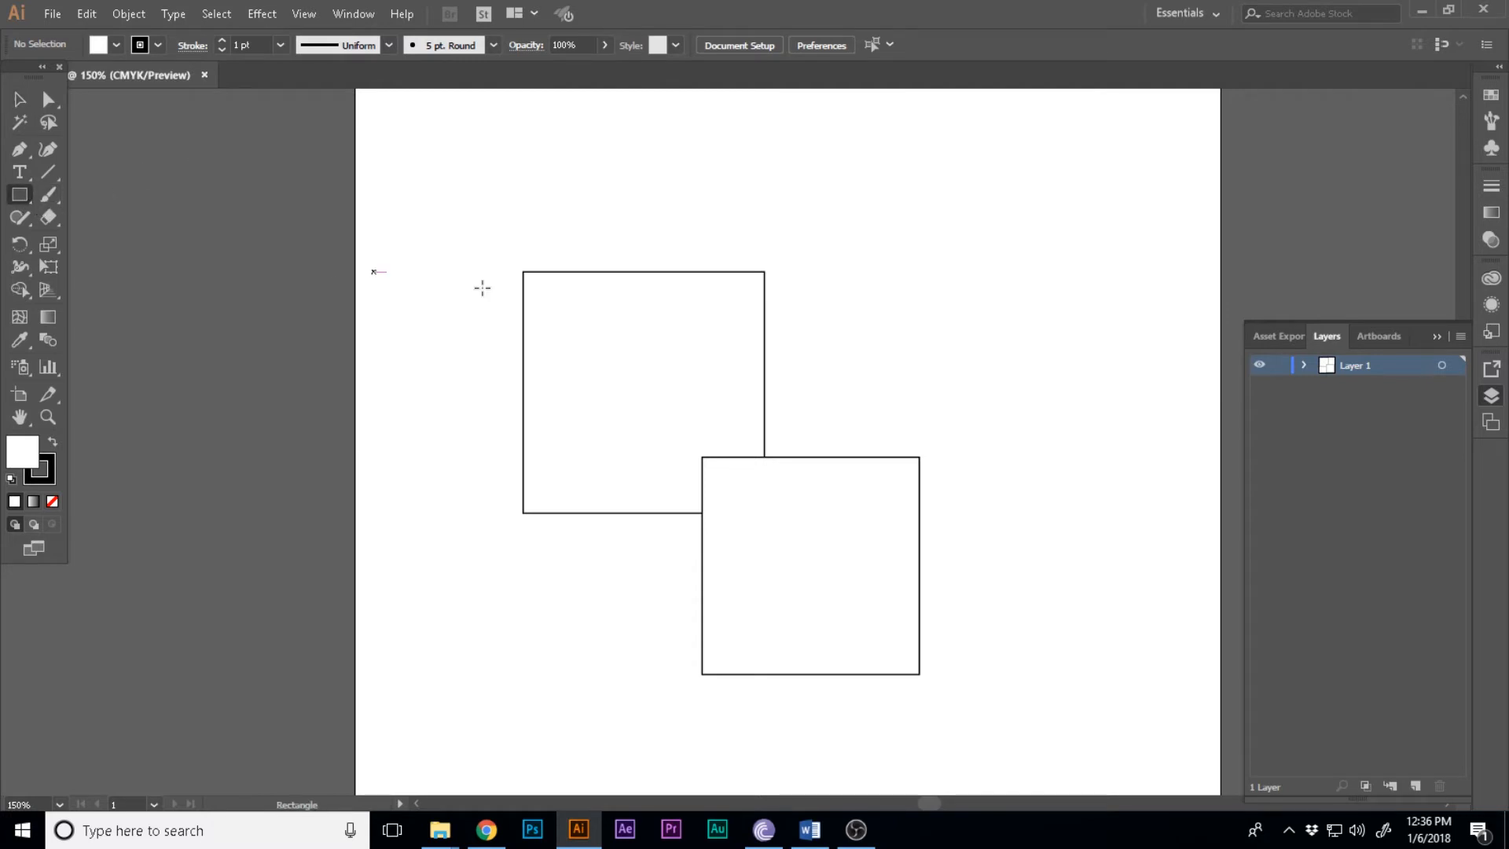
click(974, 363)
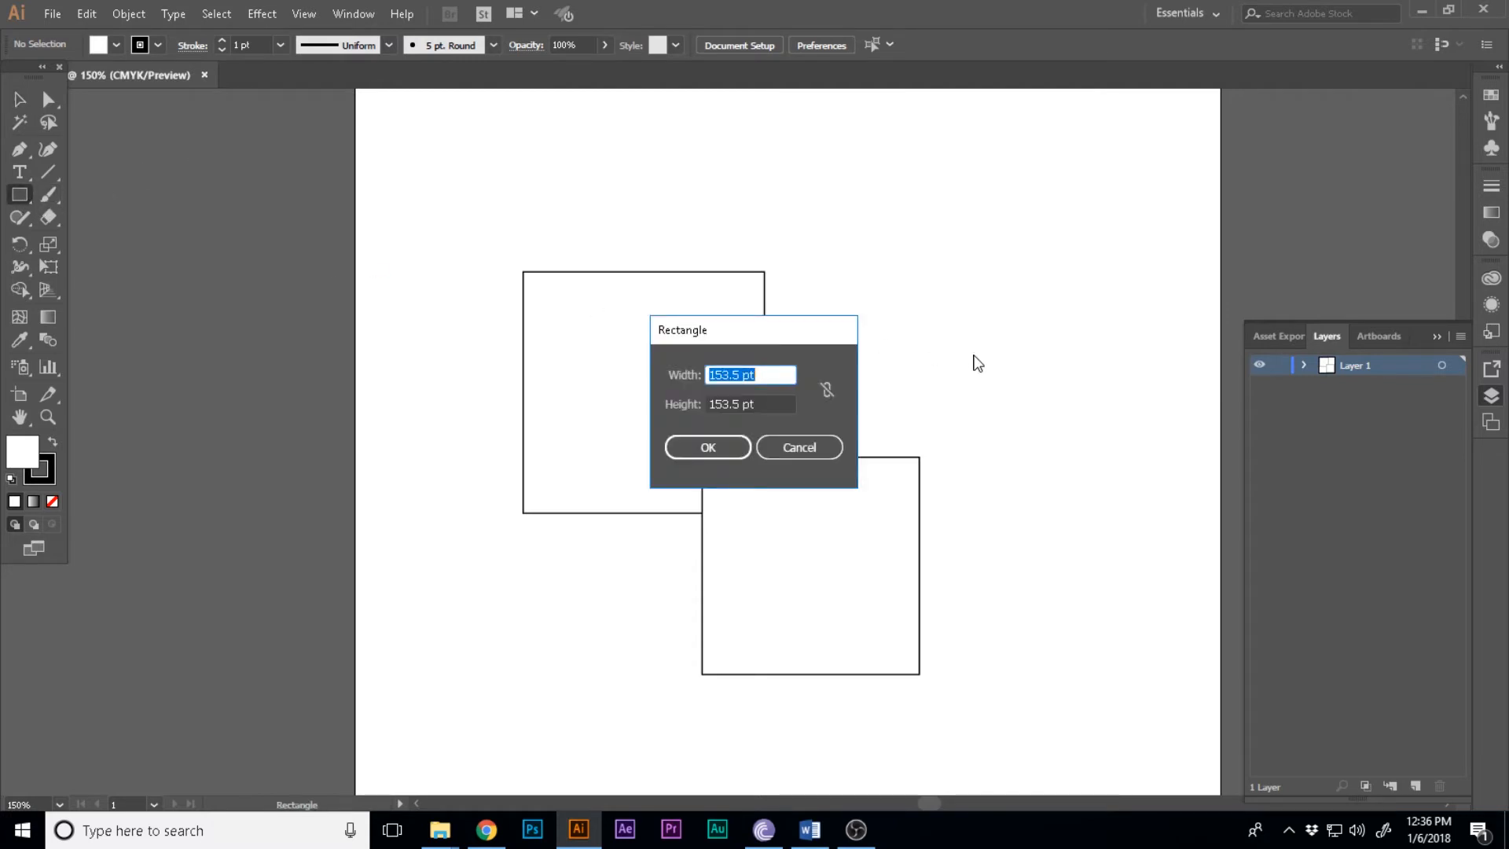
text(250)
key(Tab)
text(2)
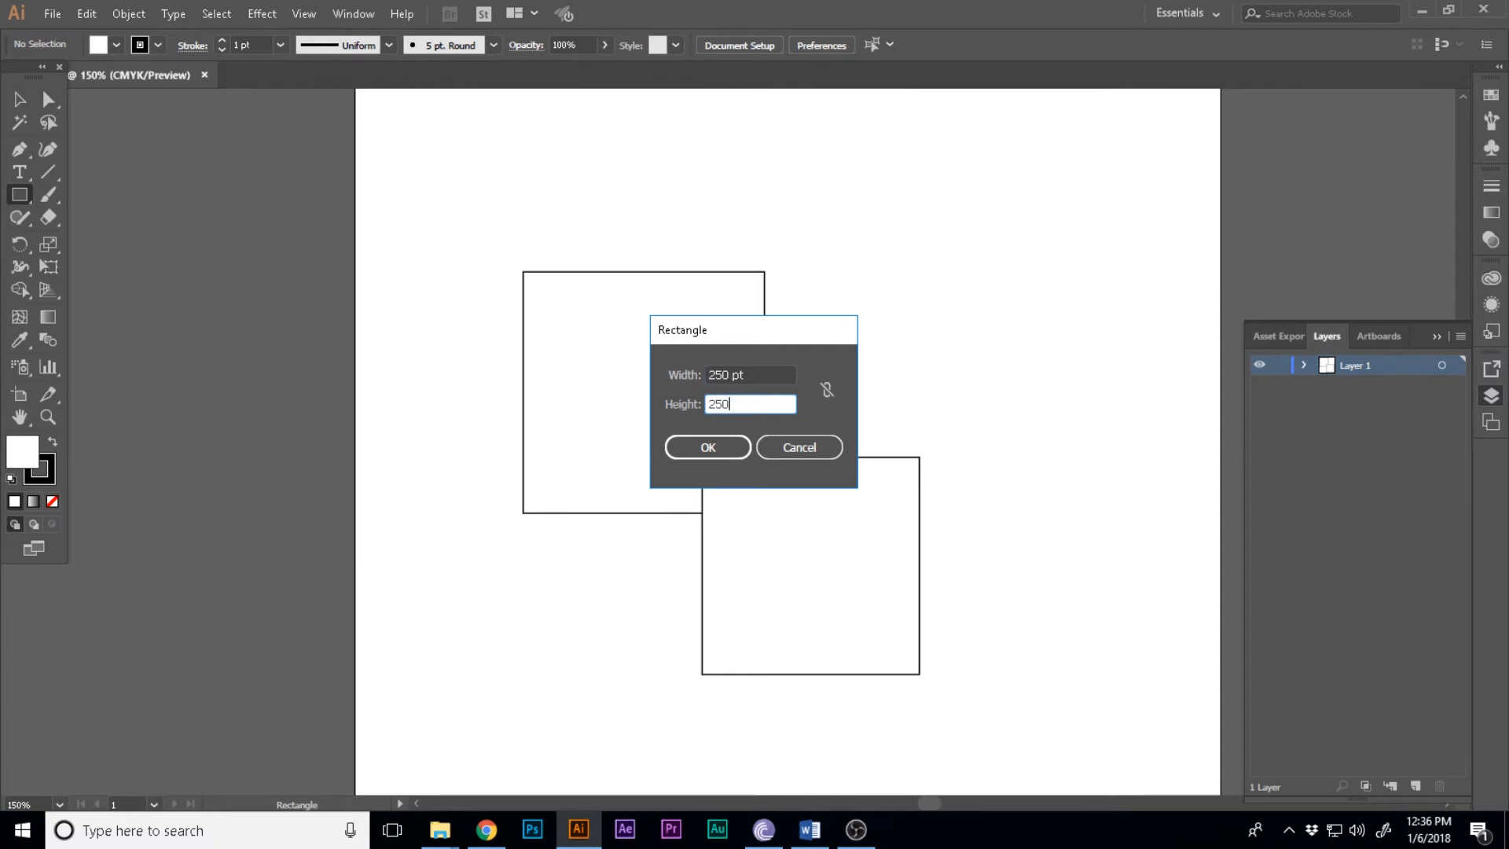
key(Return)
Move the 250 pt square over the two smaller squares and deselect it
key(v)
drag(1073, 433, 697, 332)
click(1074, 232)
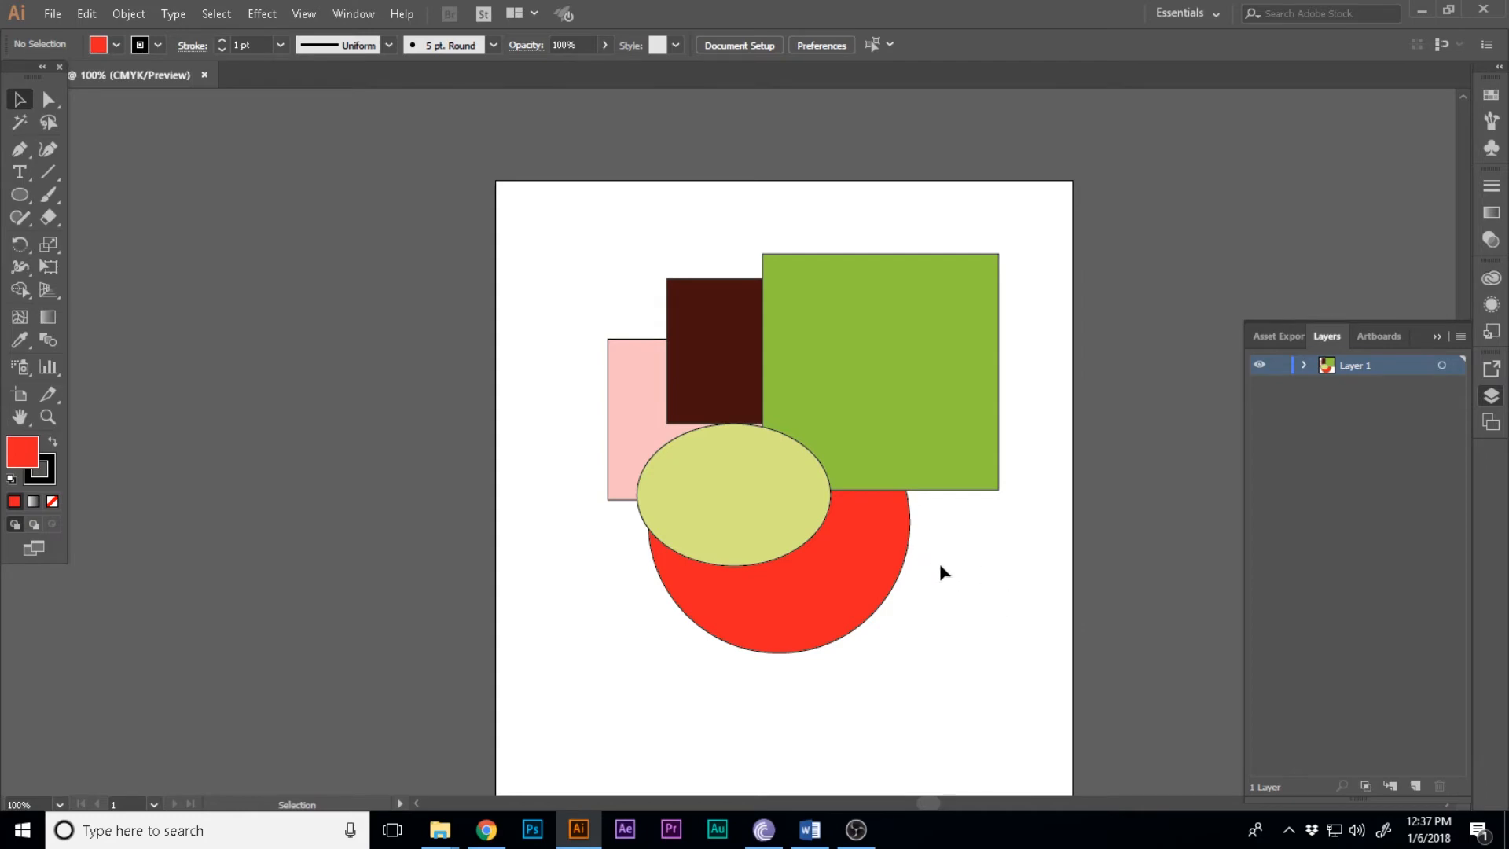
Bring the red circle to the front of all the other shapes and deselect it
click(731, 496)
click(128, 14)
mouse_move(138, 59)
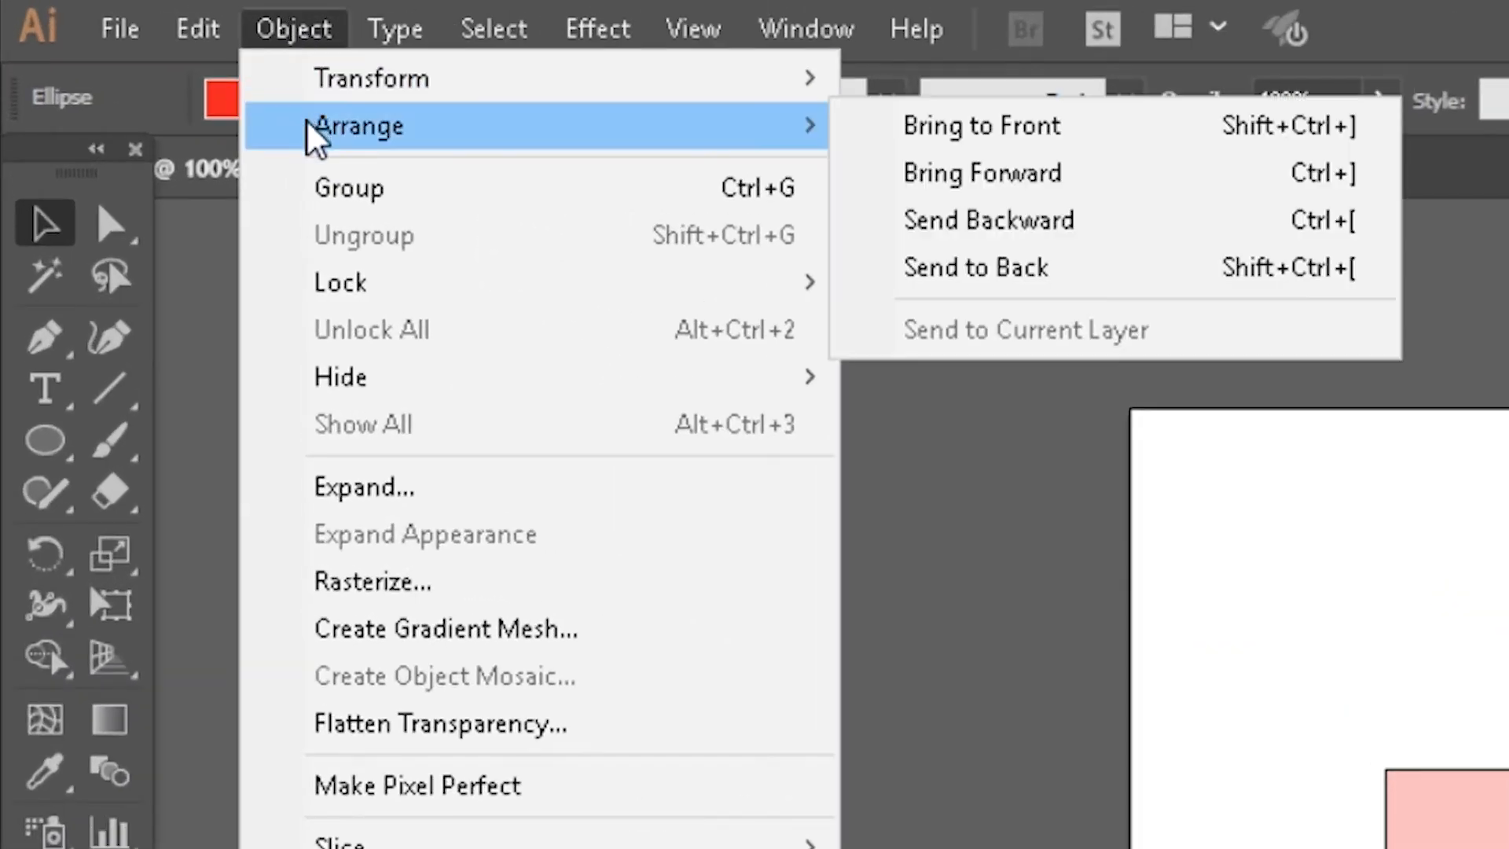
click(955, 137)
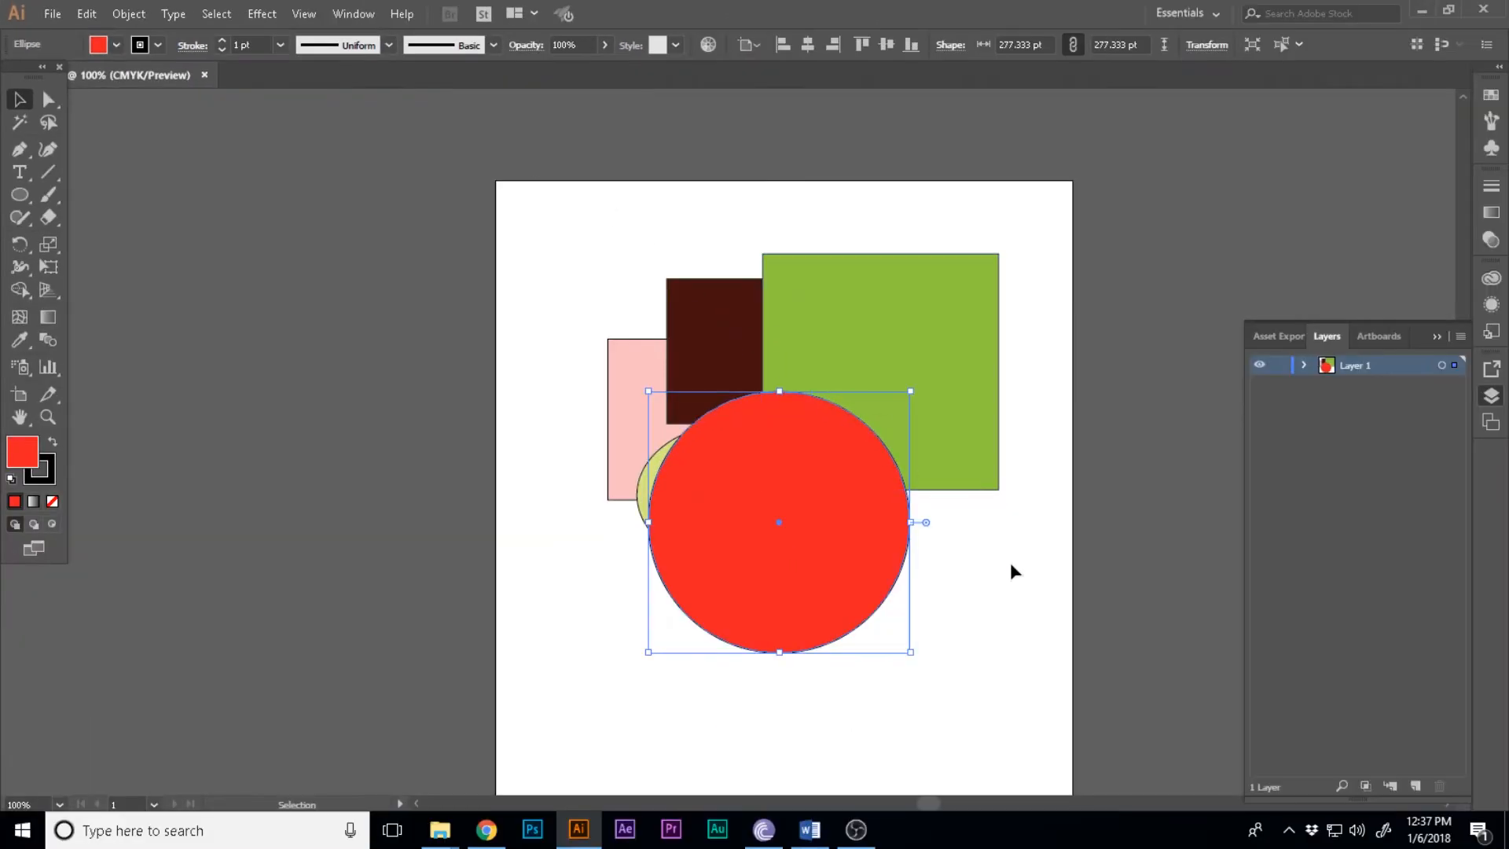
click(1011, 564)
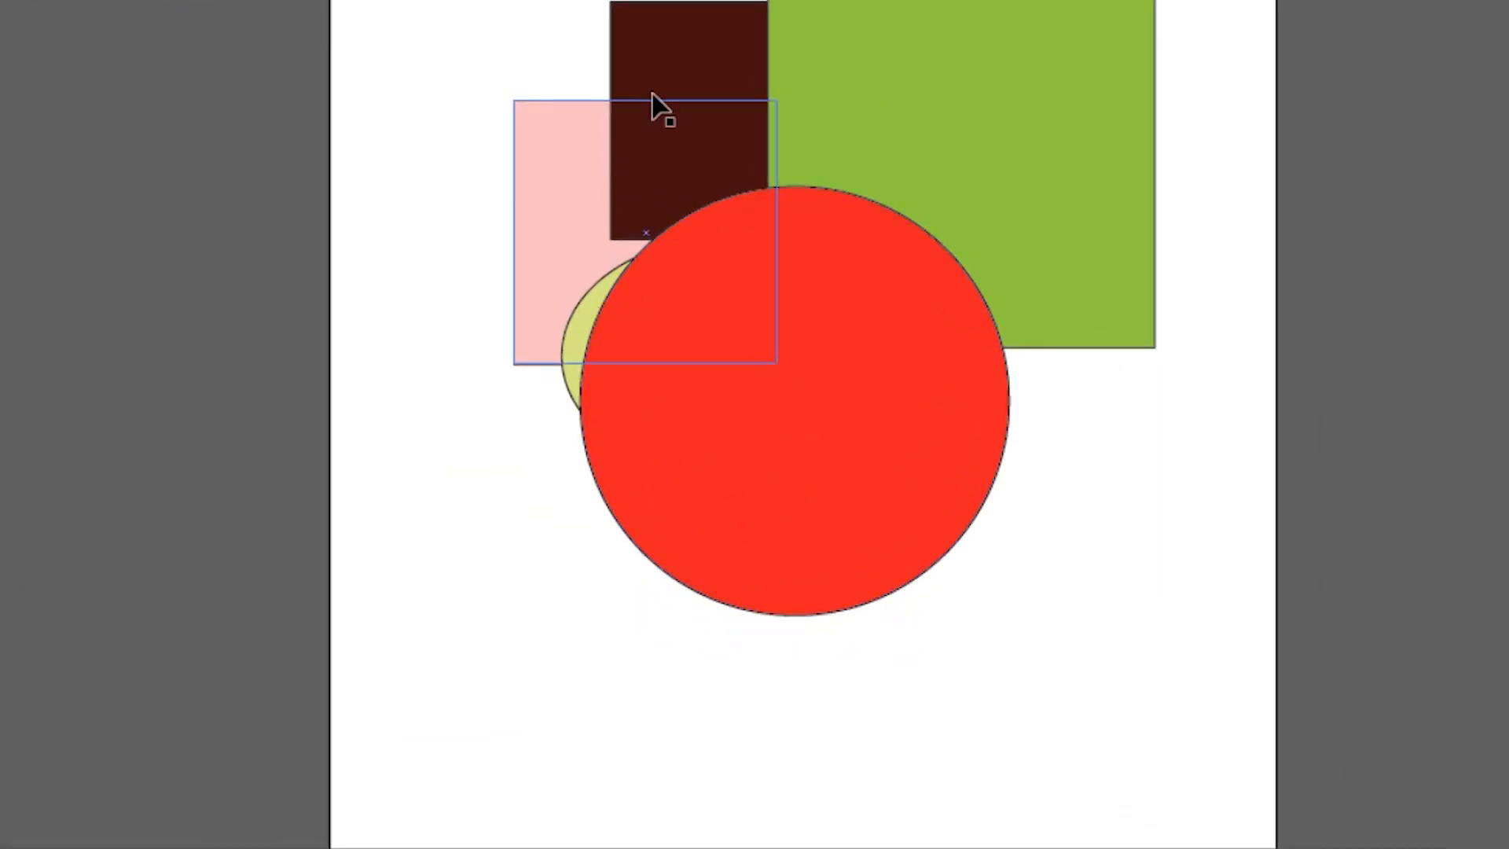
Undo the last stacking change, bring the red circle to the front again with Arrange, and deselect it
key(ctrl+z)
right_click(867, 471)
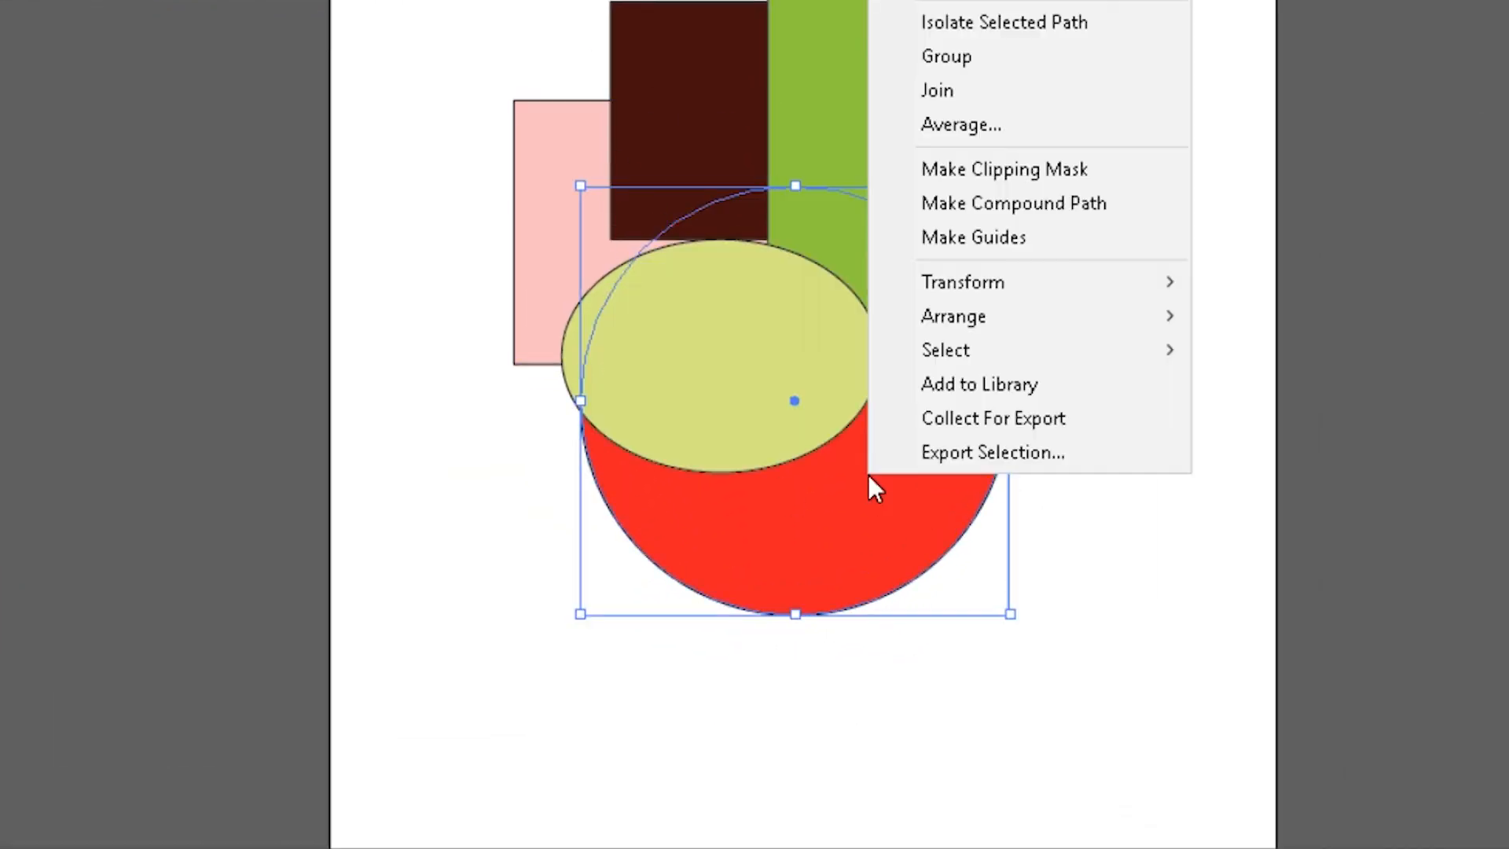
mouse_move(910, 328)
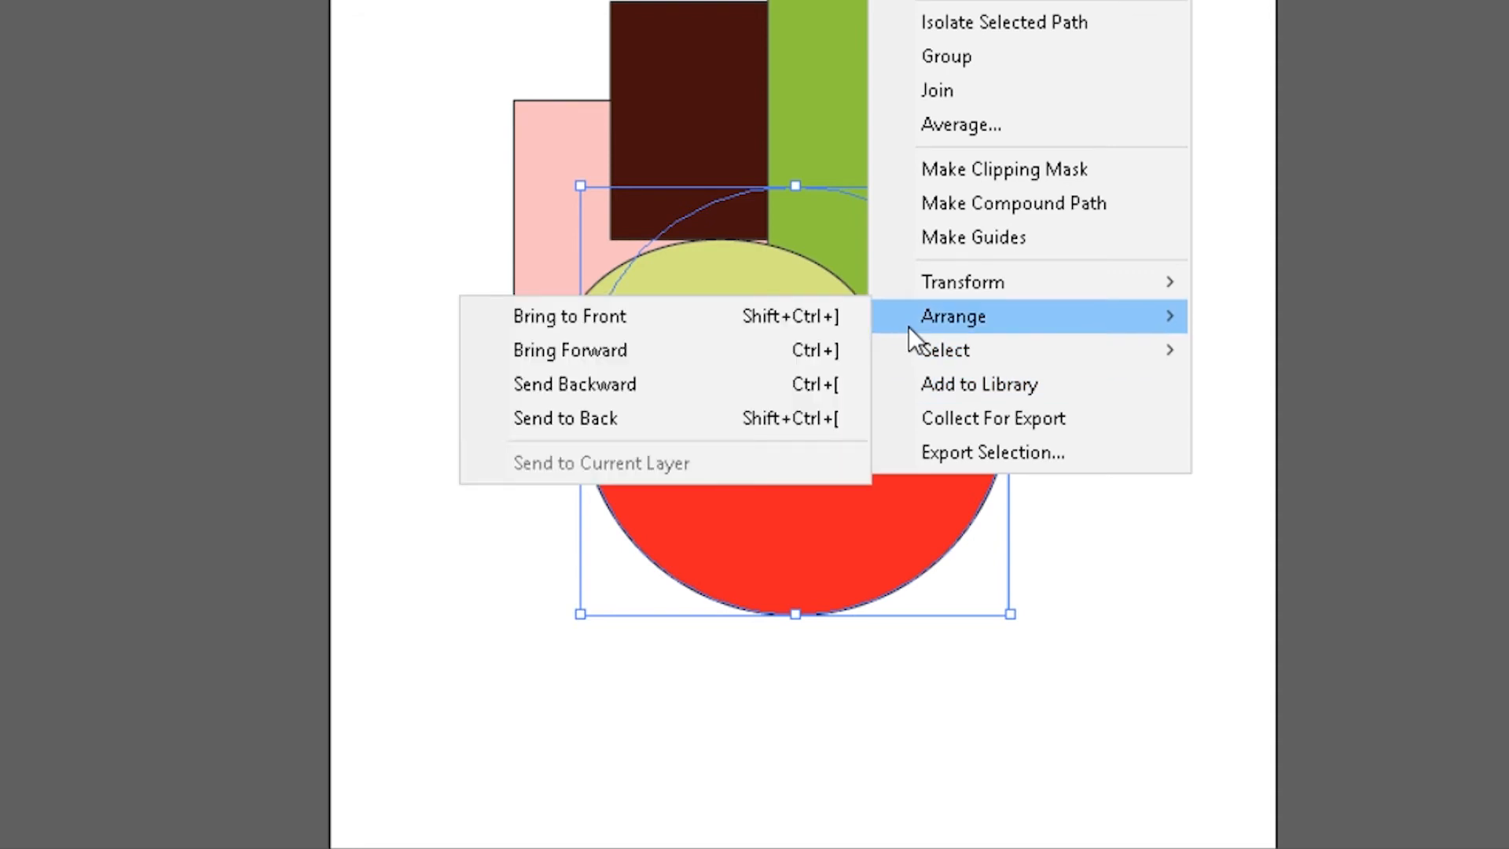
click(809, 324)
click(1203, 455)
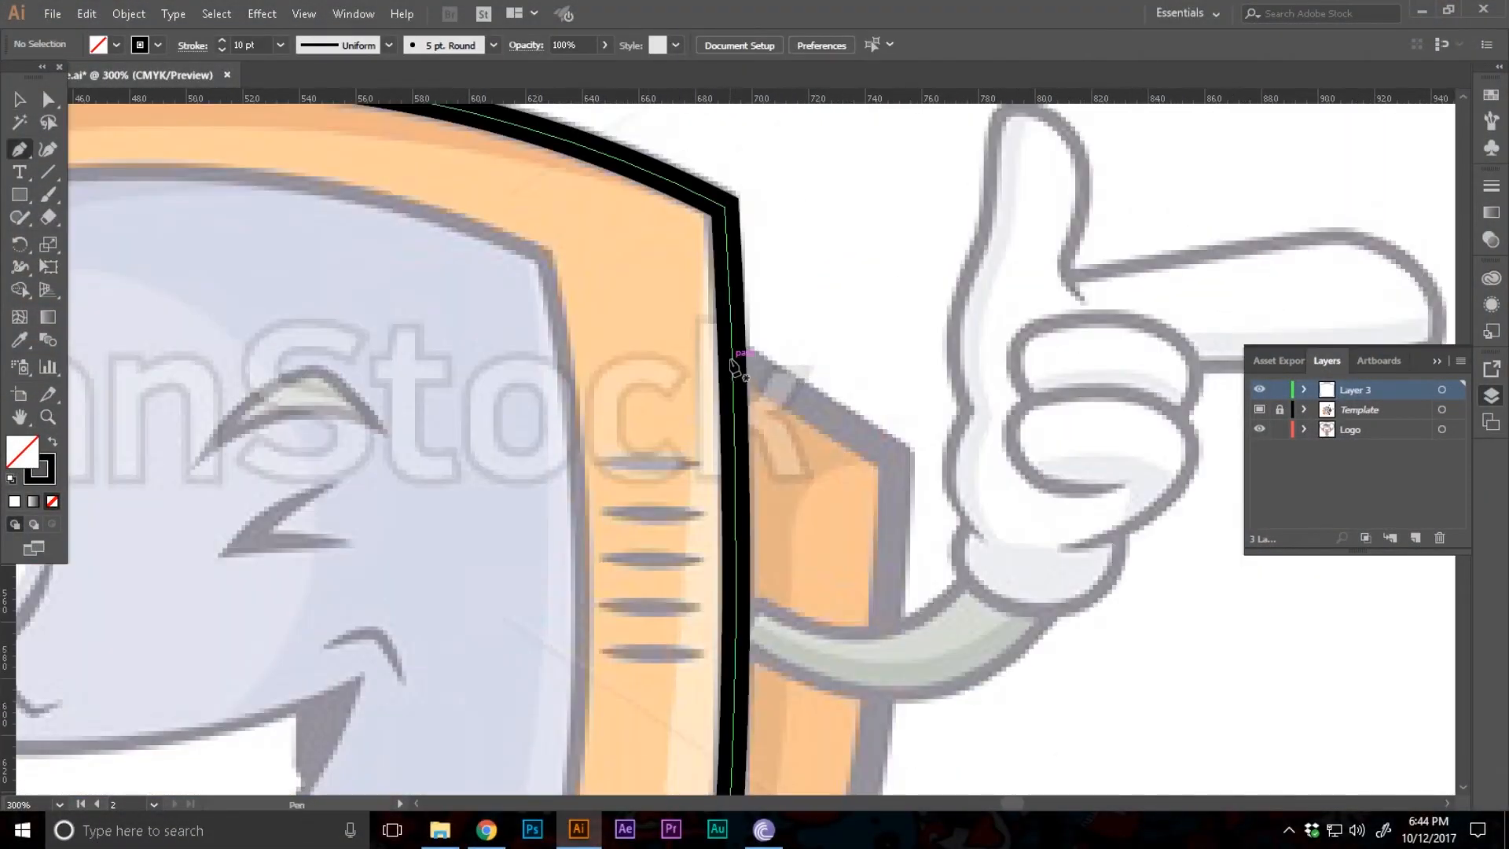
Trace the TV's right side housing over the template with the Pen tool, curving the lower corner, using a 10 pt stroke
click(731, 360)
drag(899, 466, 914, 483)
click(899, 466)
scroll(900, 472, down, 4)
drag(842, 572, 796, 678)
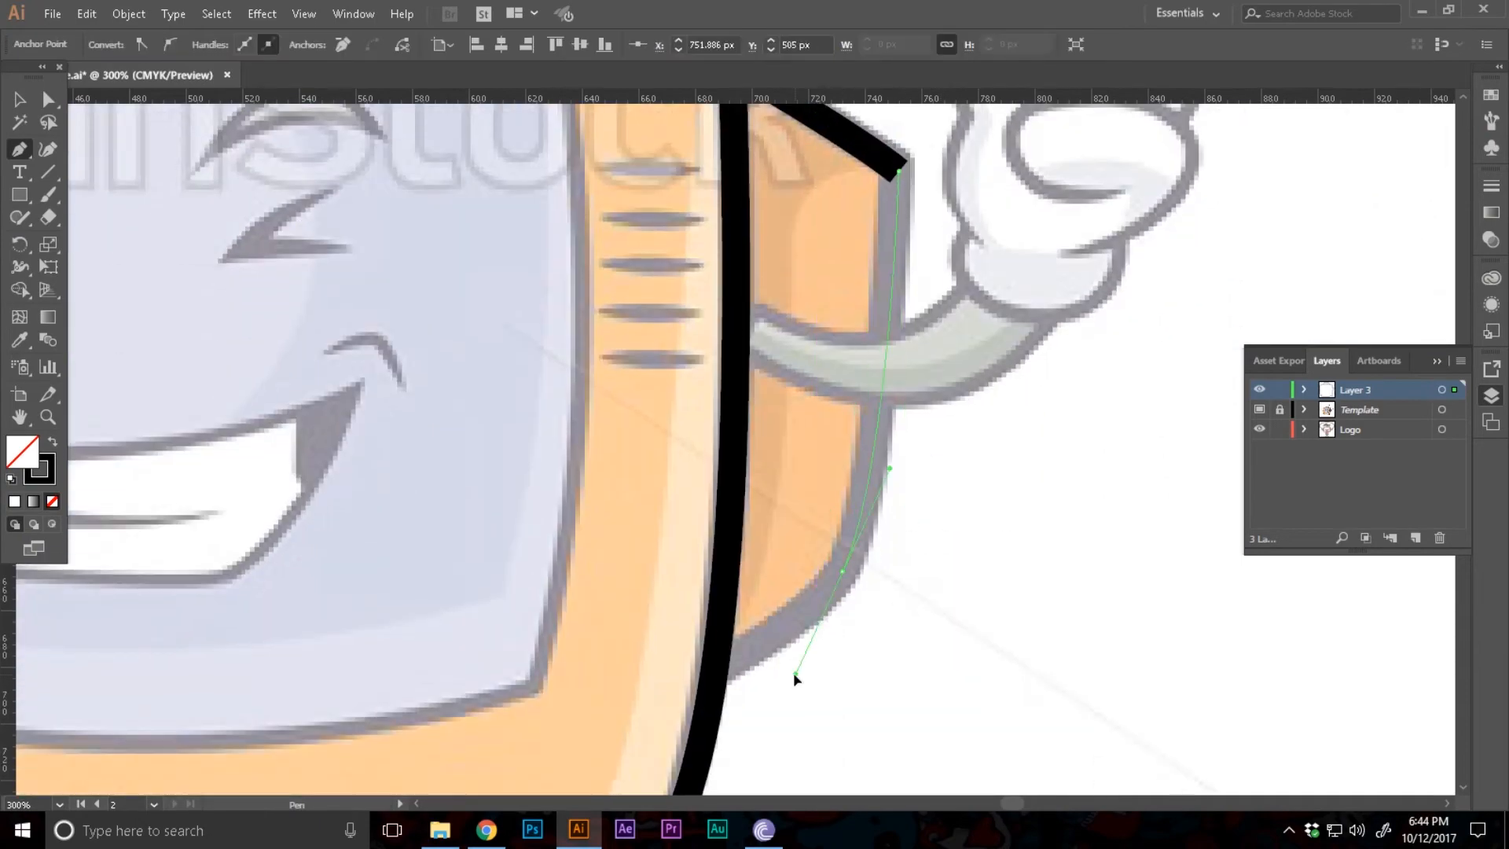
drag(796, 677, 796, 668)
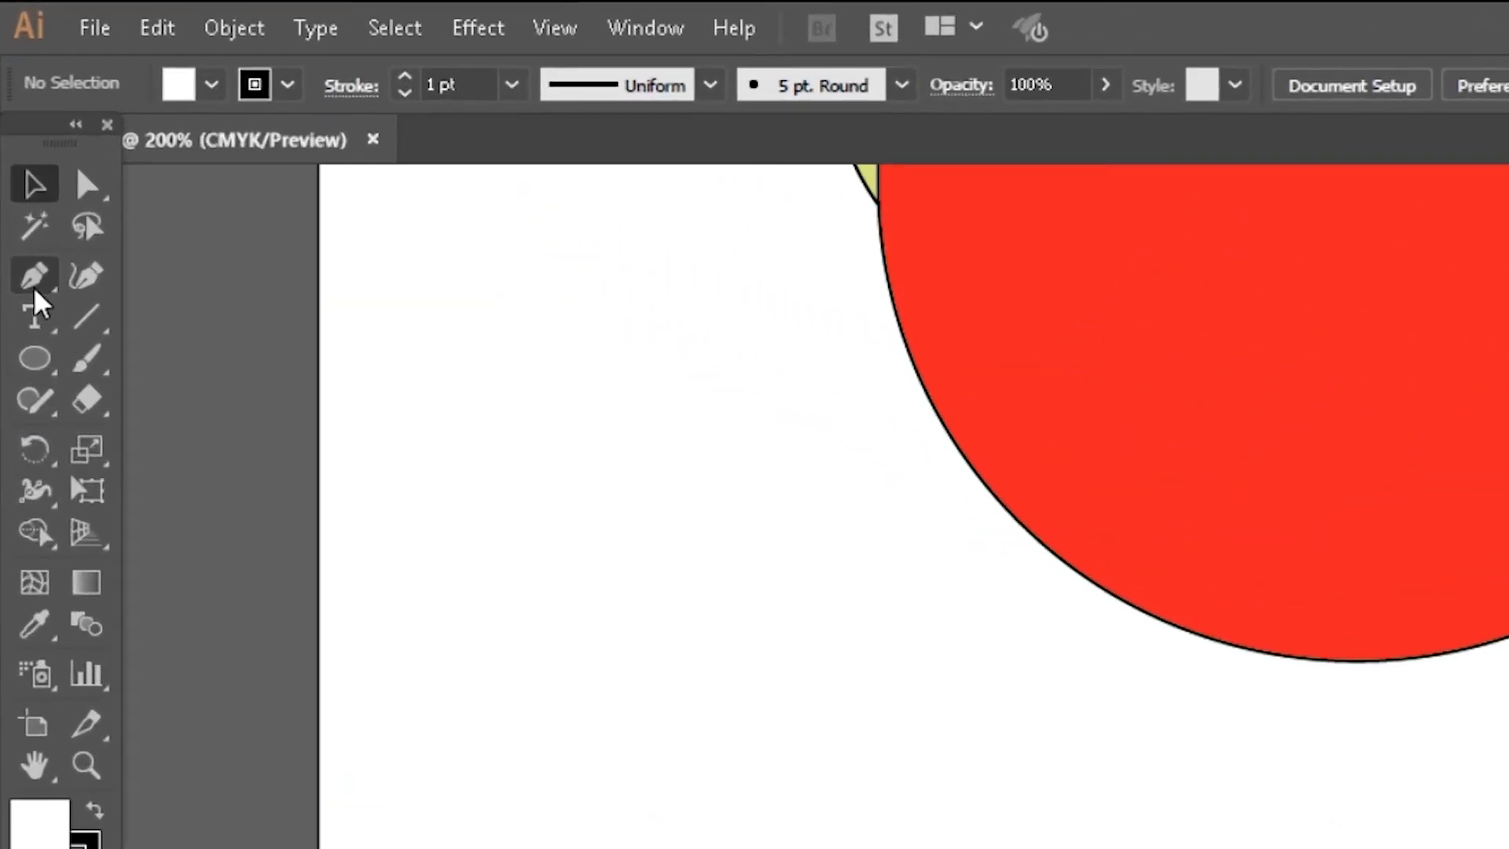
Draw a short, slightly rising straight line below the red circle with the Pen tool
click(35, 291)
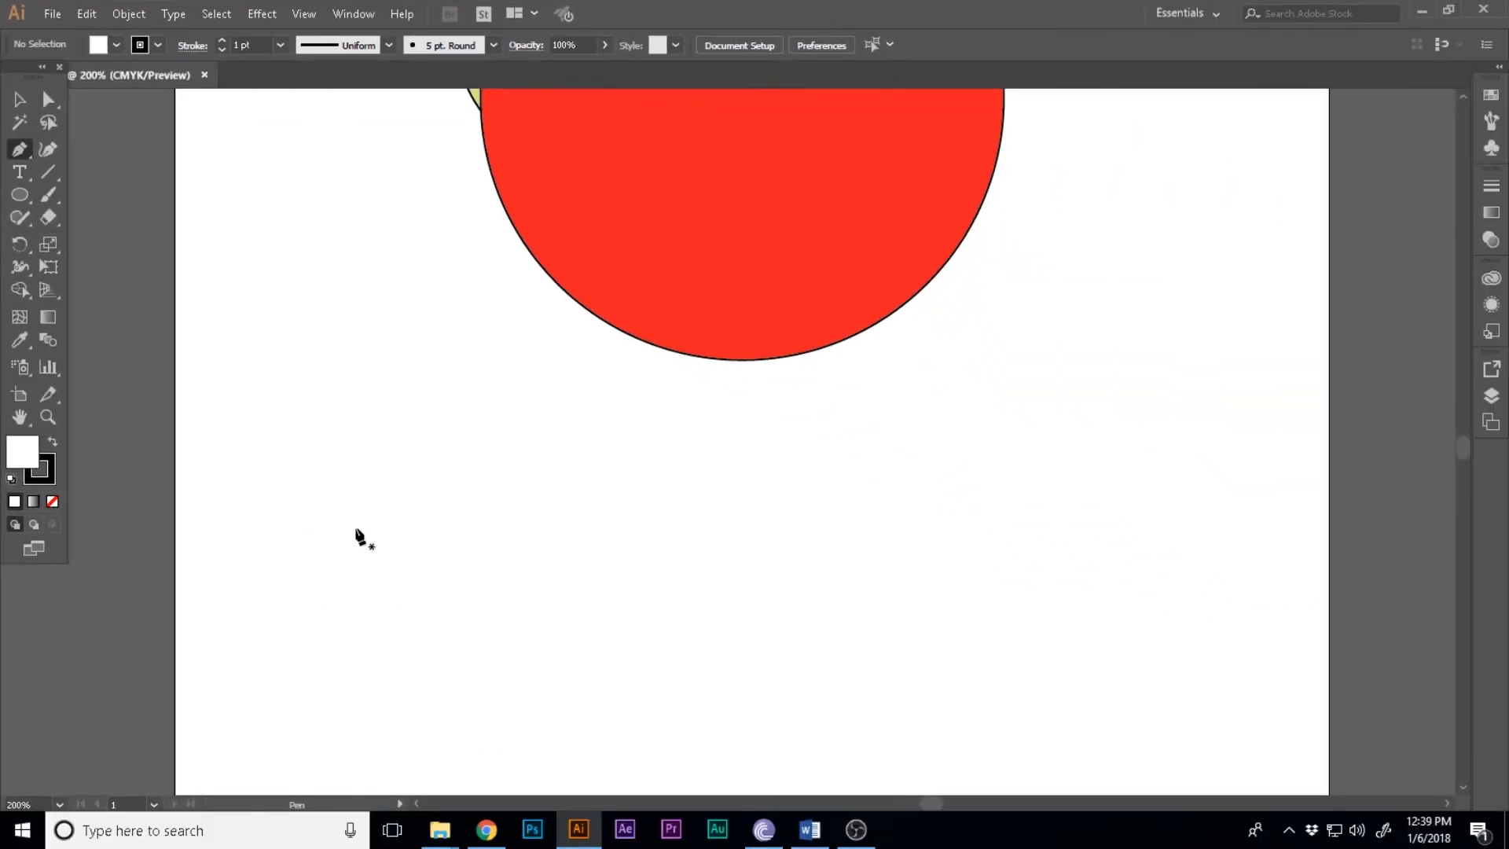
click(493, 737)
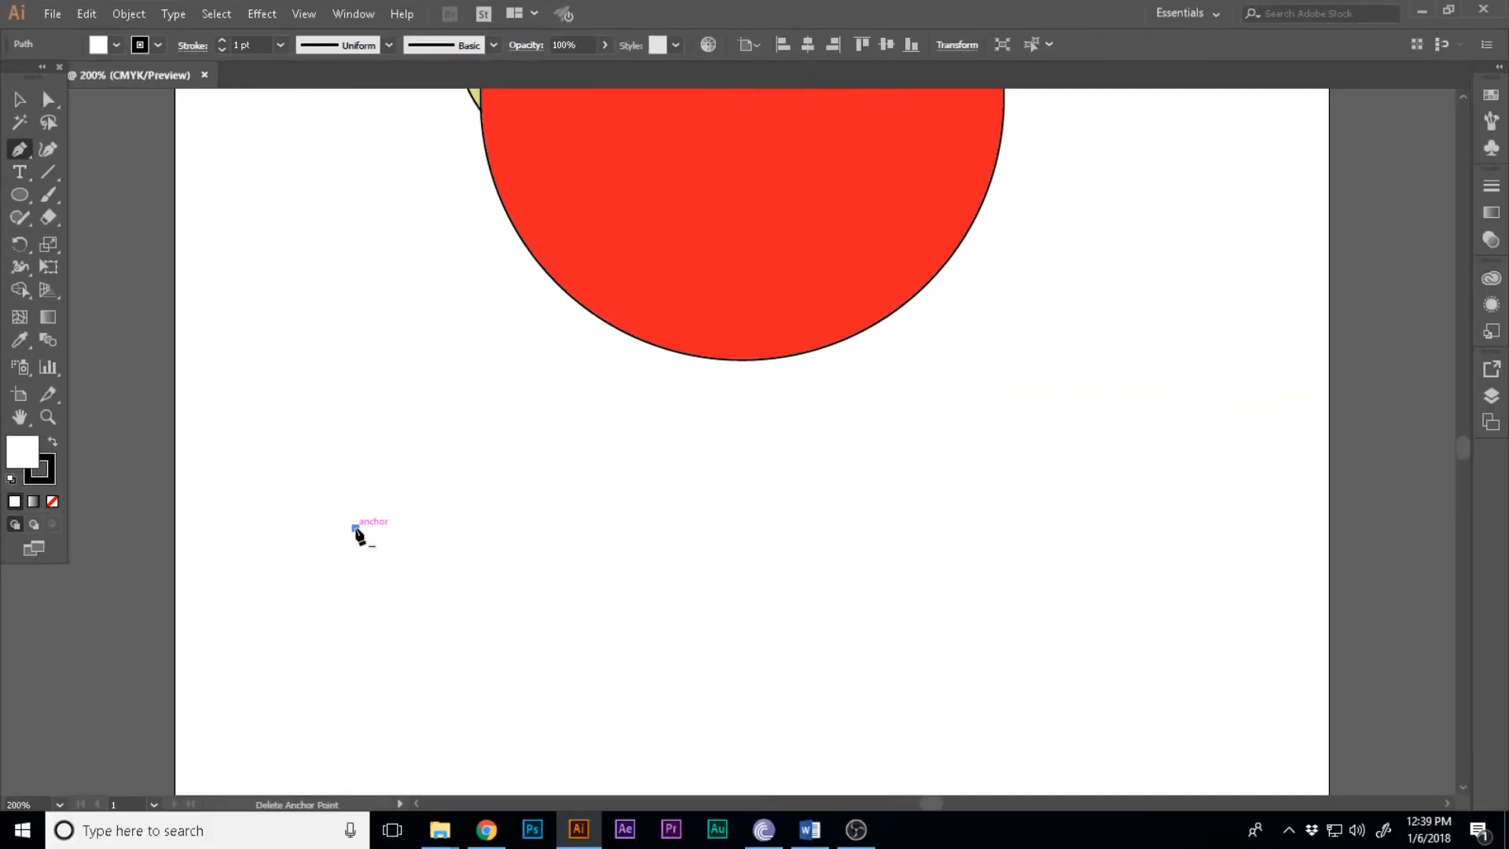
click(591, 455)
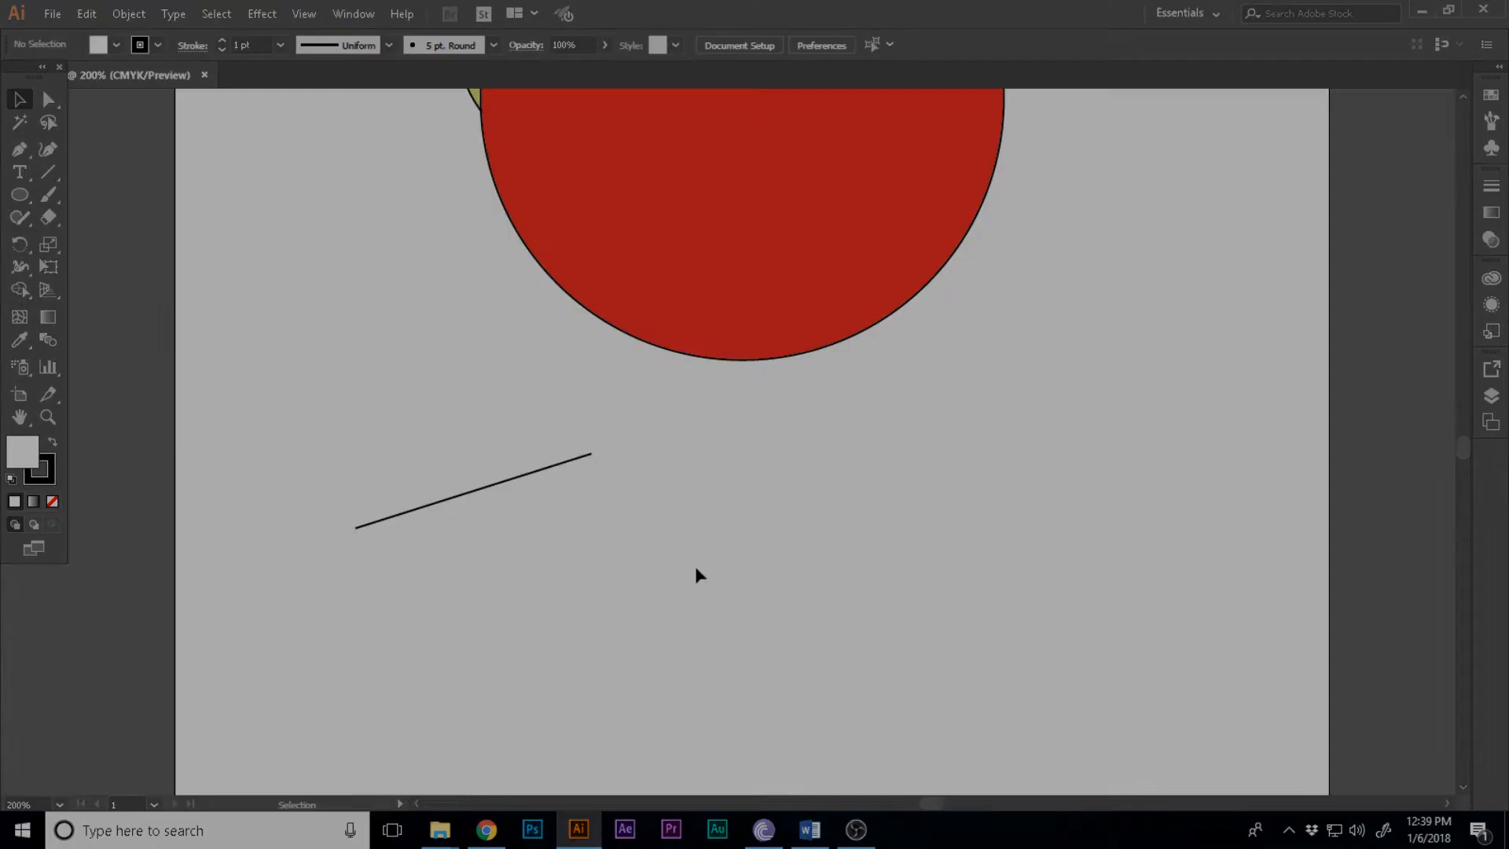
Draw a longer diagonal line to the right of the first line with the Line Segment tool and deselect it
scroll(790, 599, up, 1)
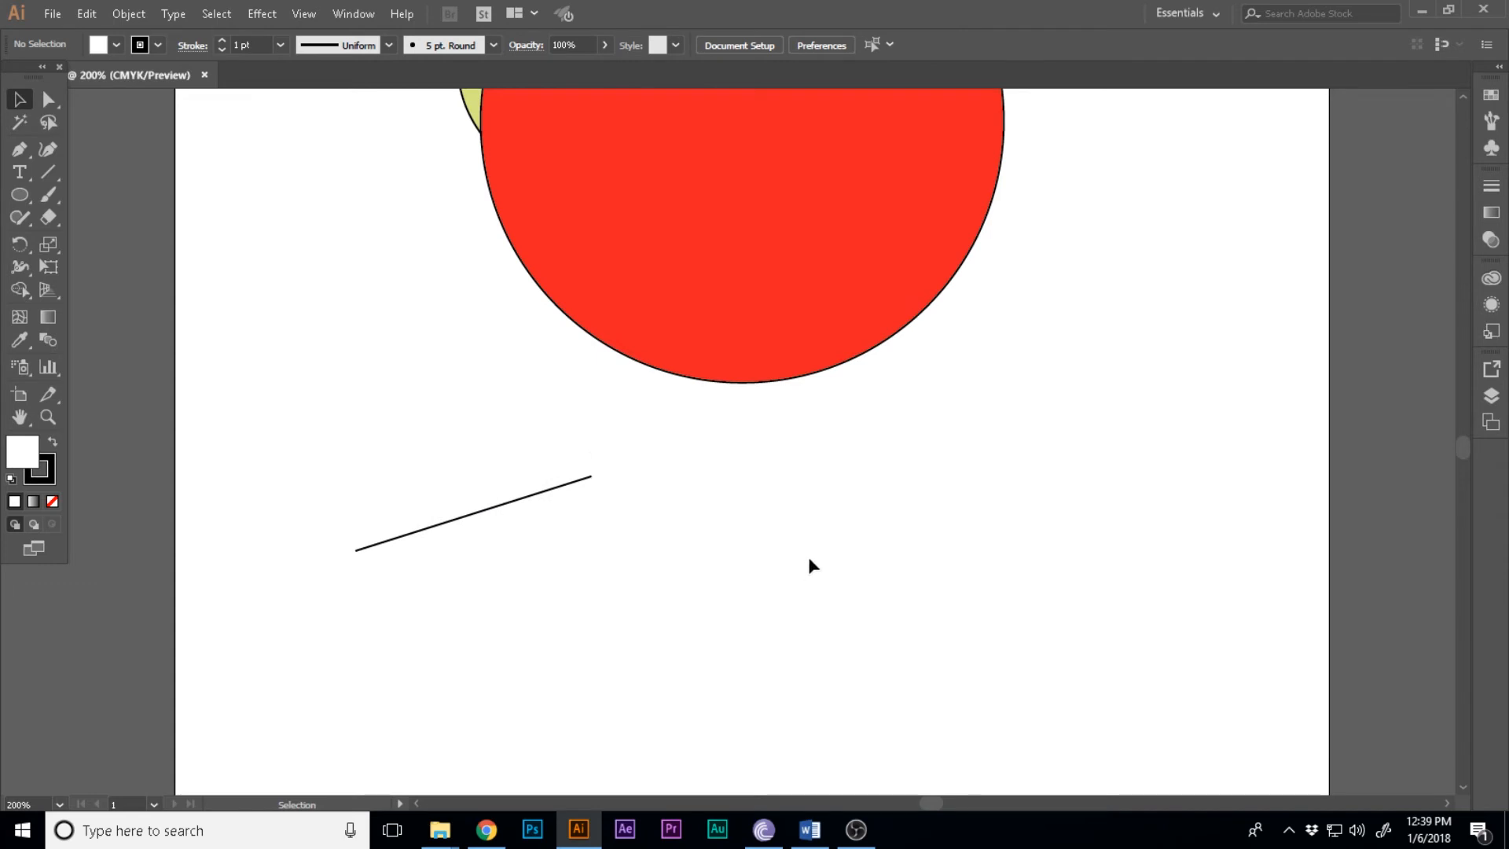
scroll(809, 558, up, 5)
scroll(809, 558, down, 8)
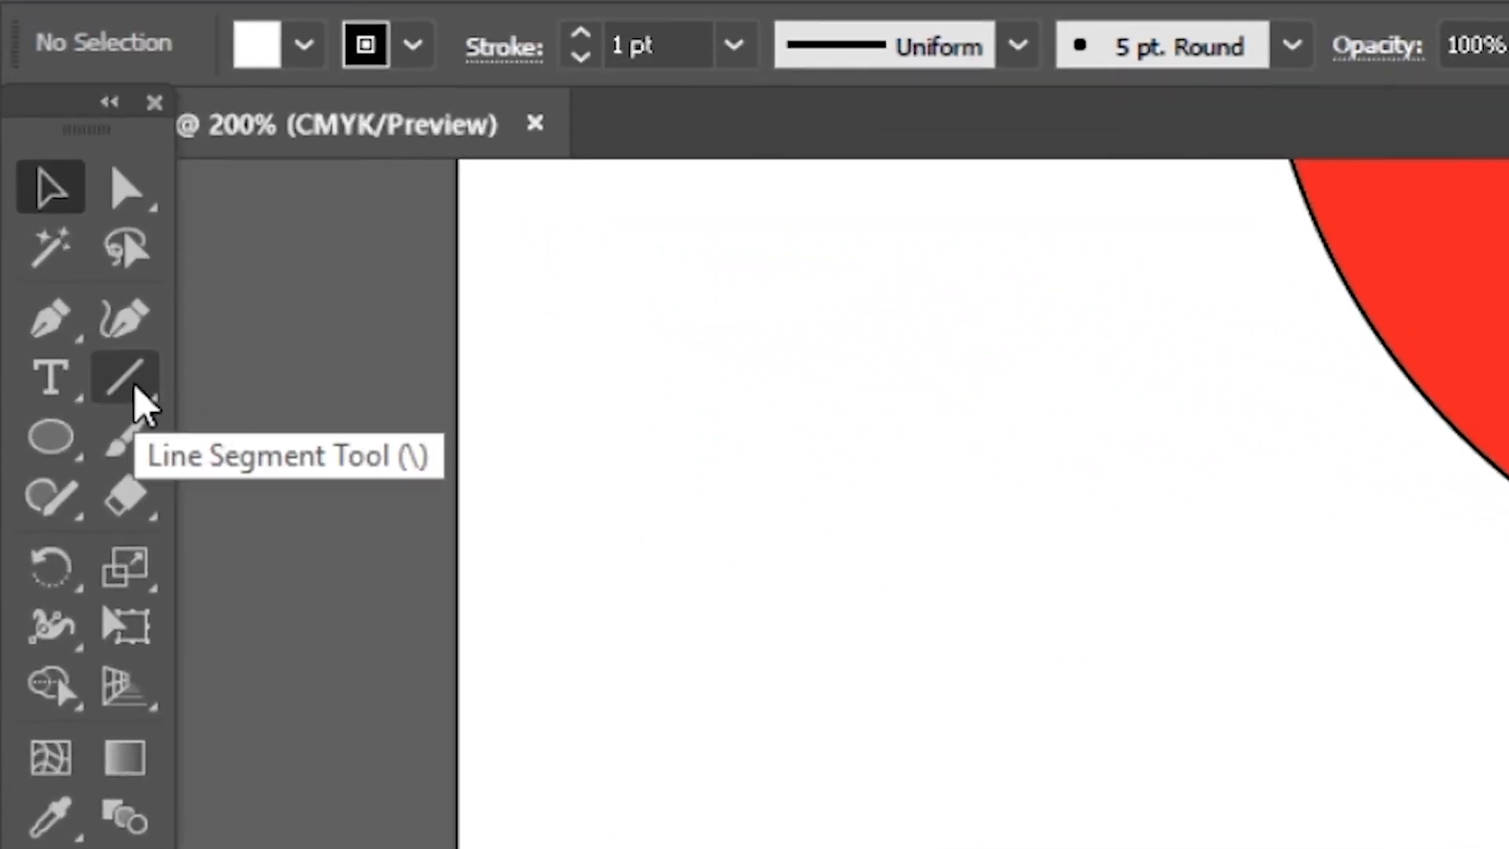
click(134, 385)
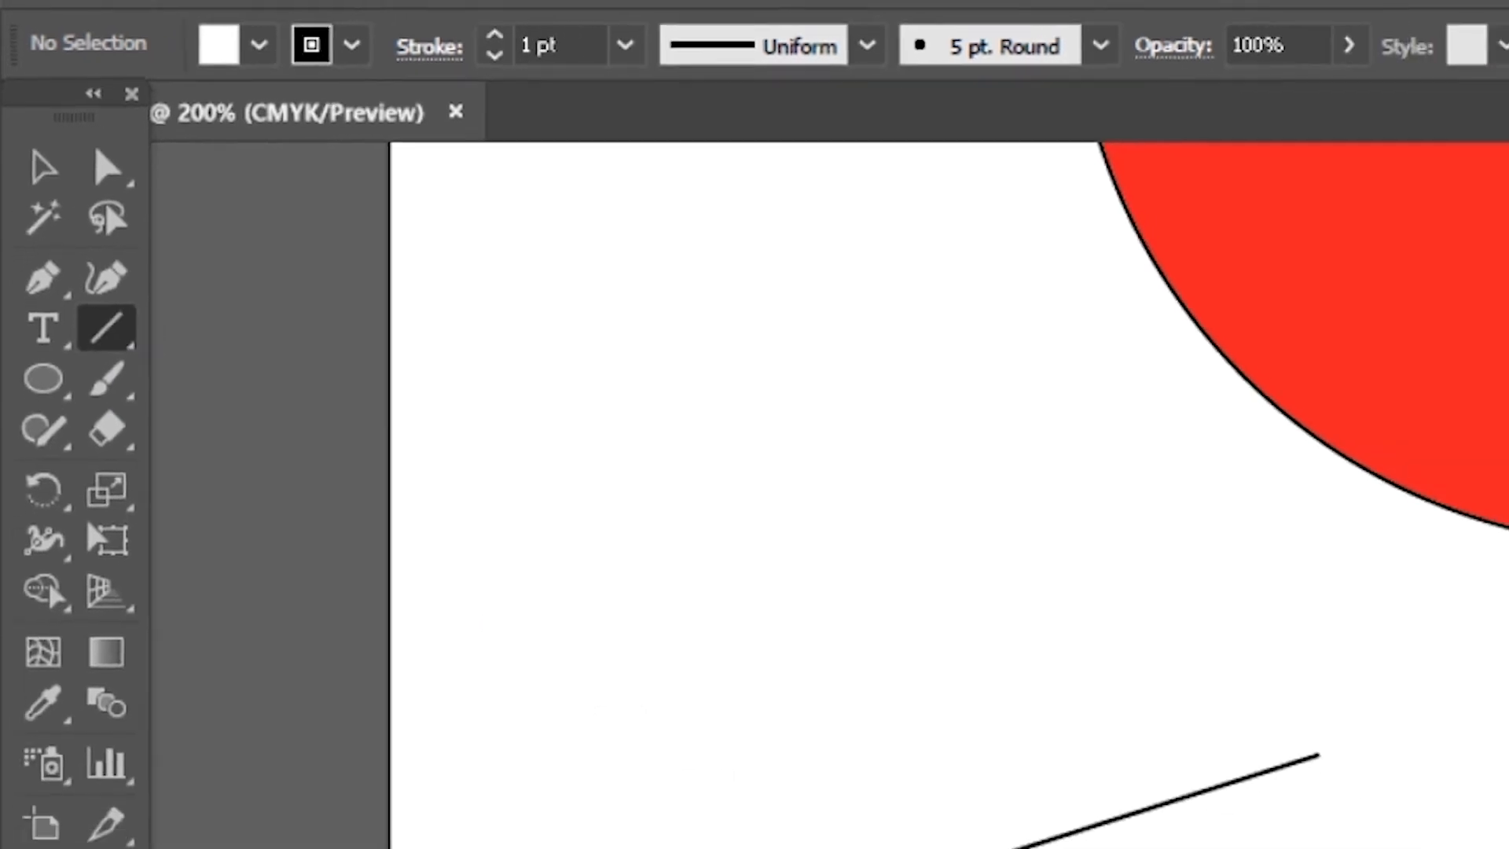
mouse_move(788, 792)
mouse_down()
mouse_move(1189, 576)
mouse_move(912, 405)
mouse_up()
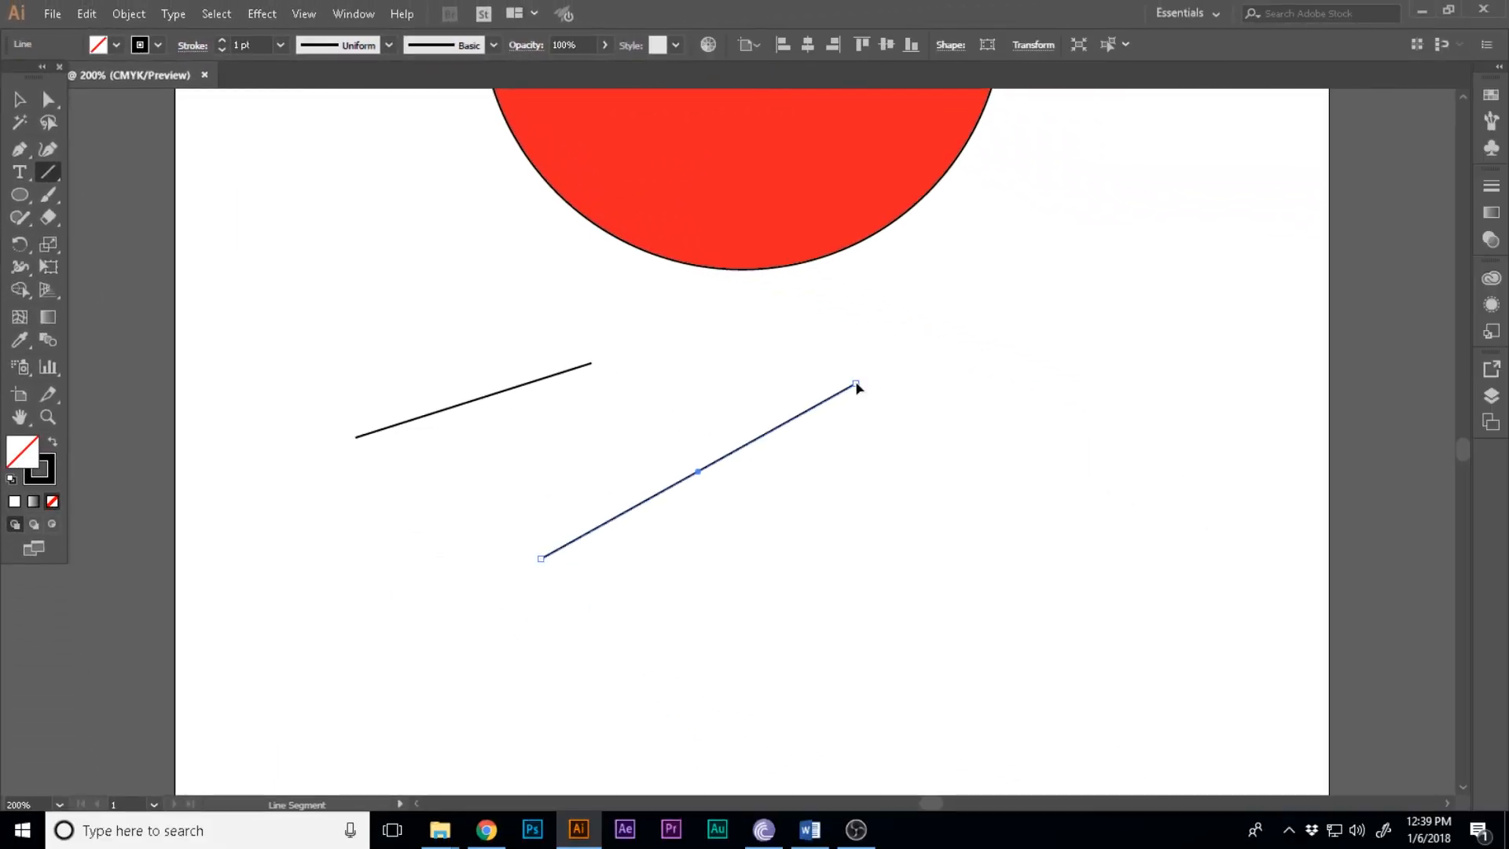
click(815, 617)
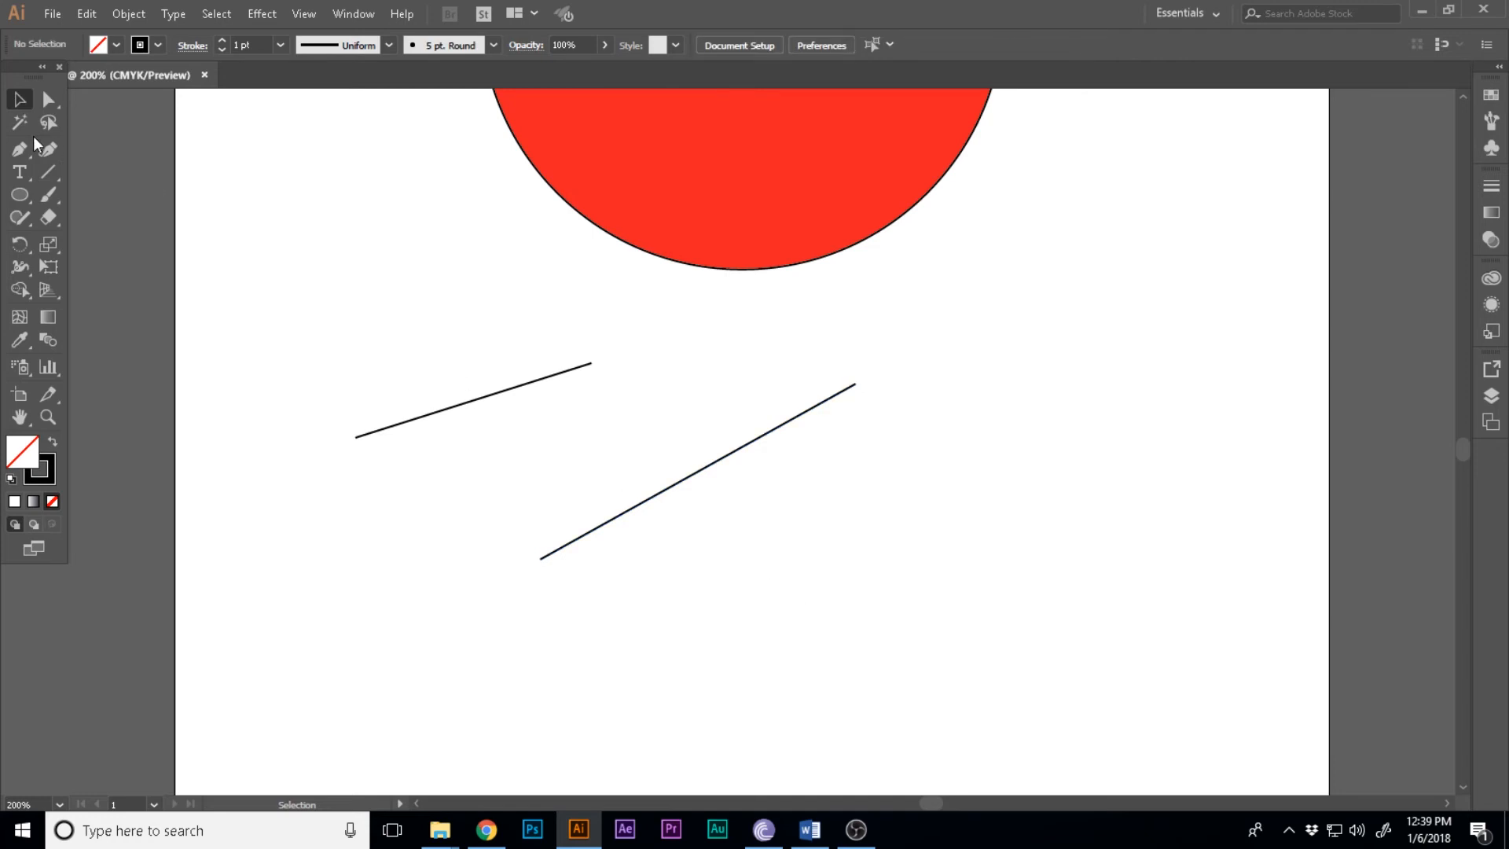
Draw further straight lines with the Line Segment tool around the two existing lines, including one constrained to horizontal
click(48, 174)
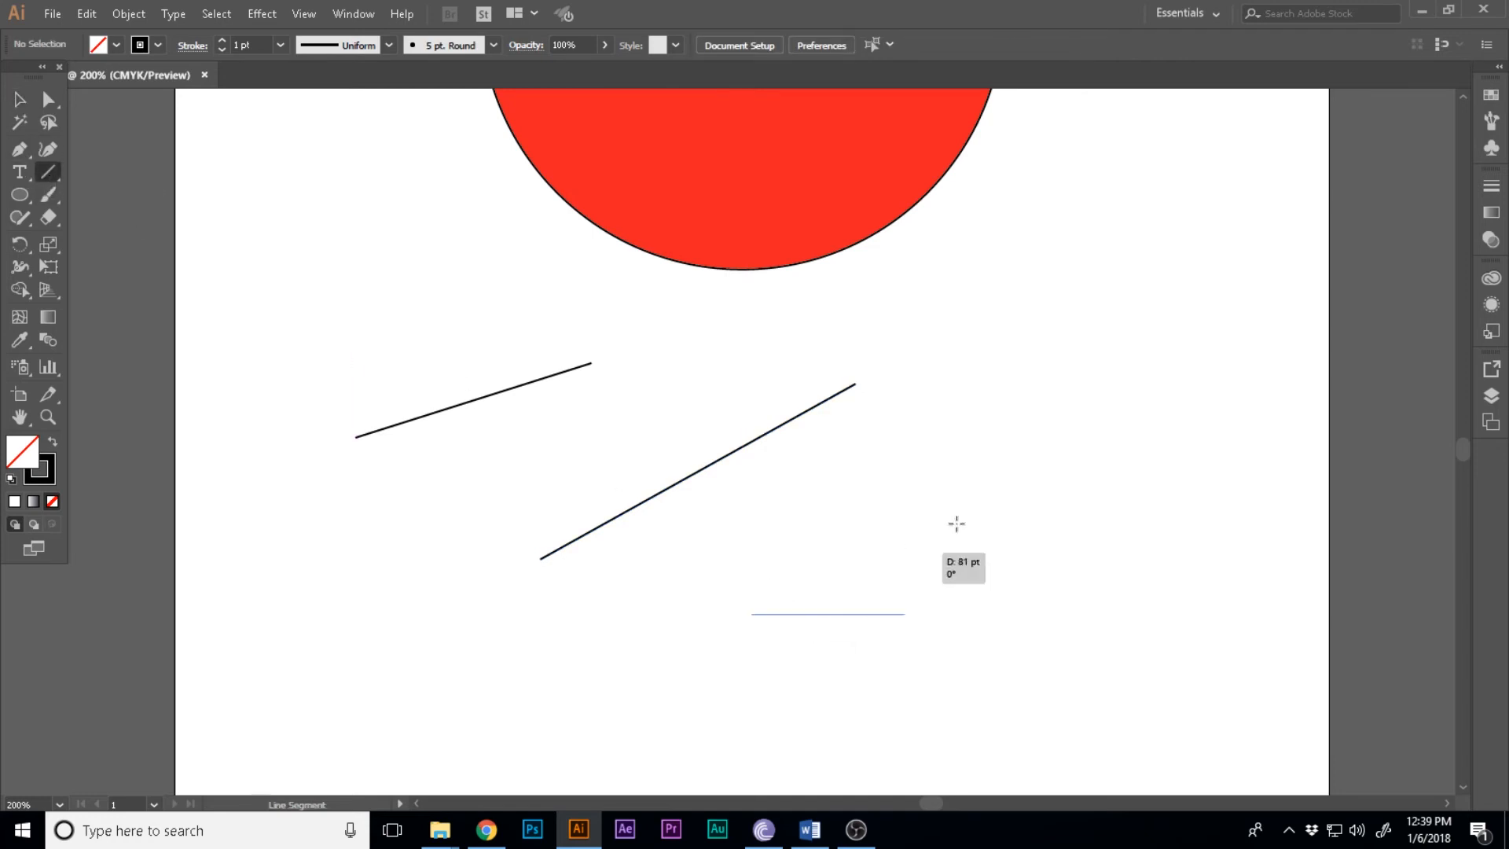
drag(956, 523, 1031, 613)
drag(1036, 711, 775, 769)
drag(536, 598, 1037, 502)
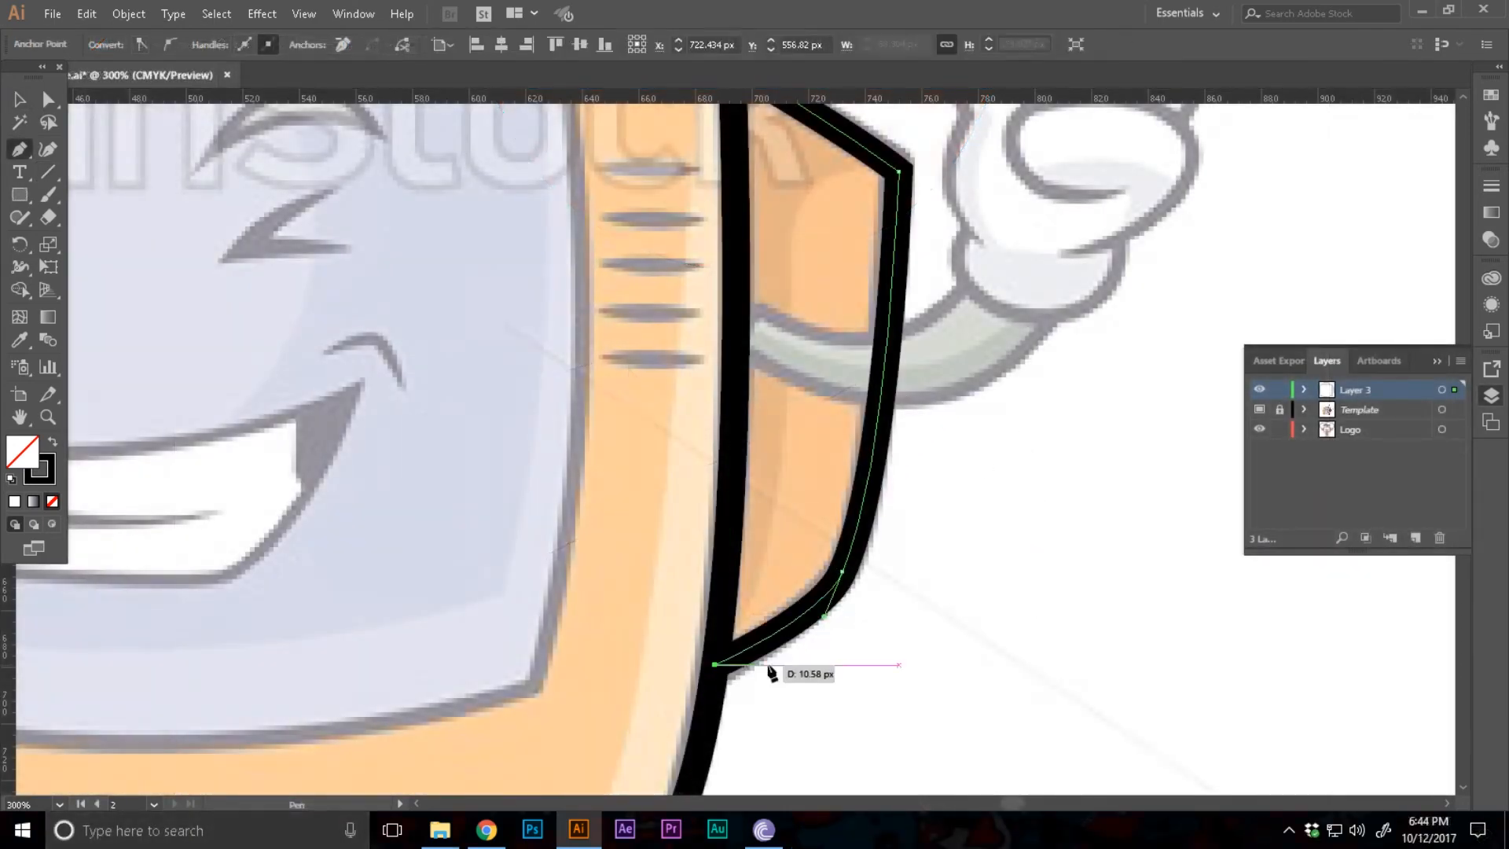
Set the stroke to 3 pt and trace the left edge of the TV screen as a curved segment with the Pen tool
key(ctrl+1)
click(714, 383)
click(459, 458)
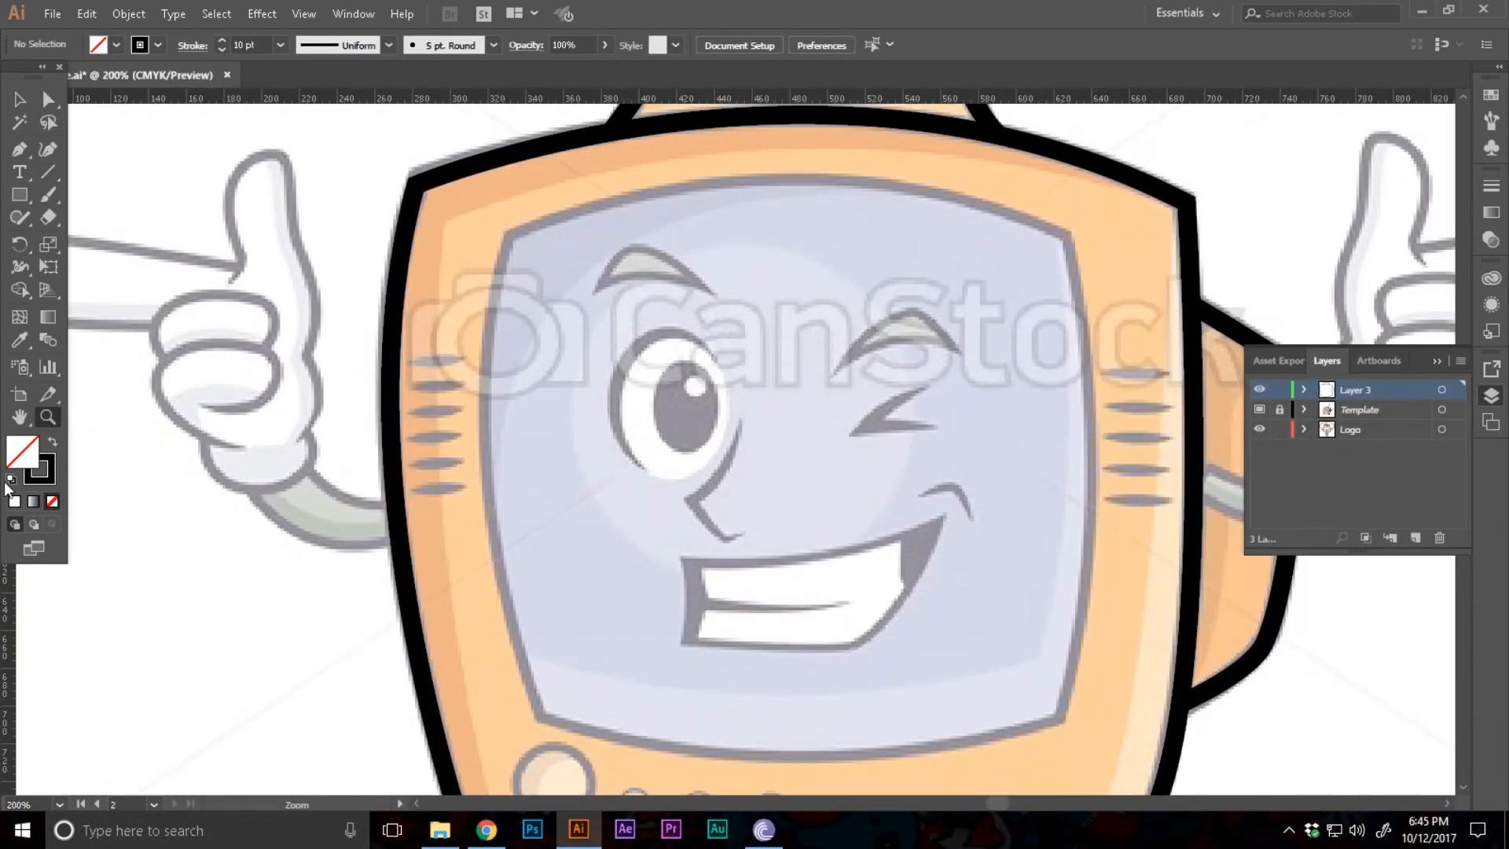
click(222, 50)
key(p)
click(512, 234)
scroll(588, 583, down, 3)
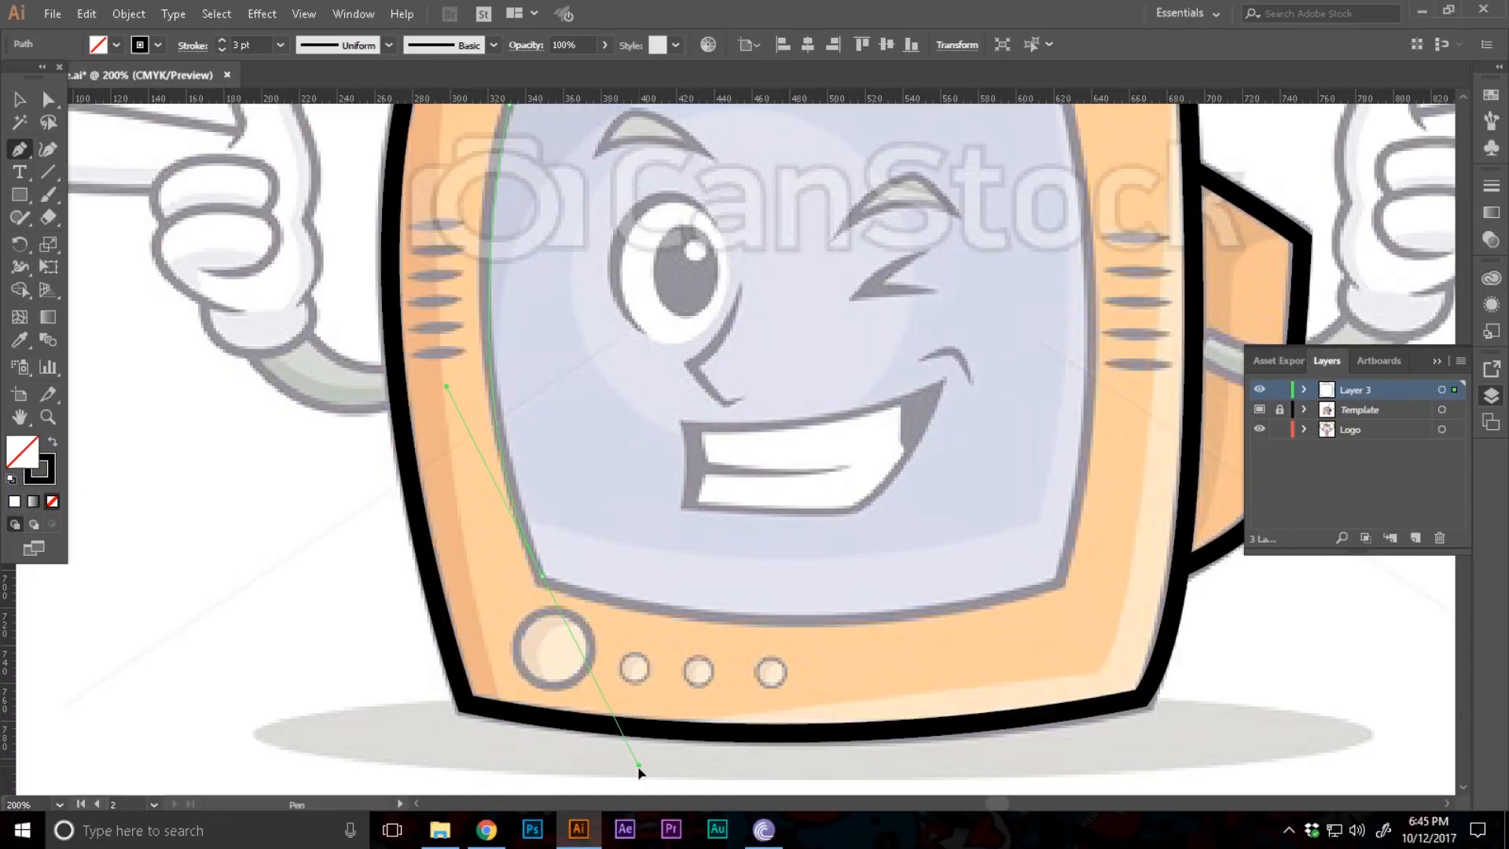
drag(636, 767, 635, 621)
Adjust the handle and lower anchor point of the screen's left edge so the curve follows the template
scroll(634, 619, up, 5)
key(a)
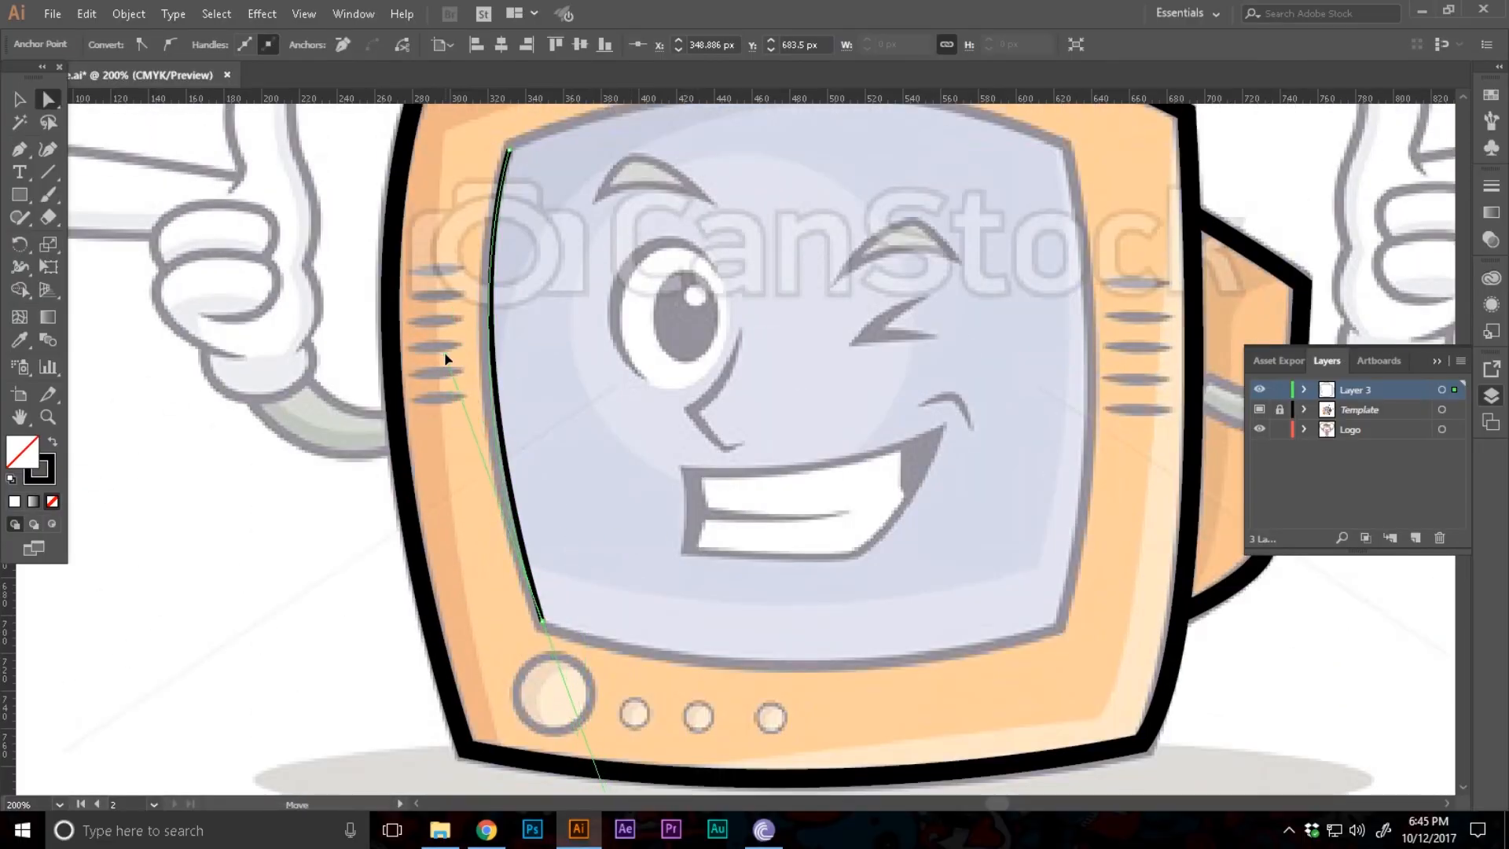
drag(446, 354, 441, 343)
click(626, 396)
drag(543, 621, 542, 627)
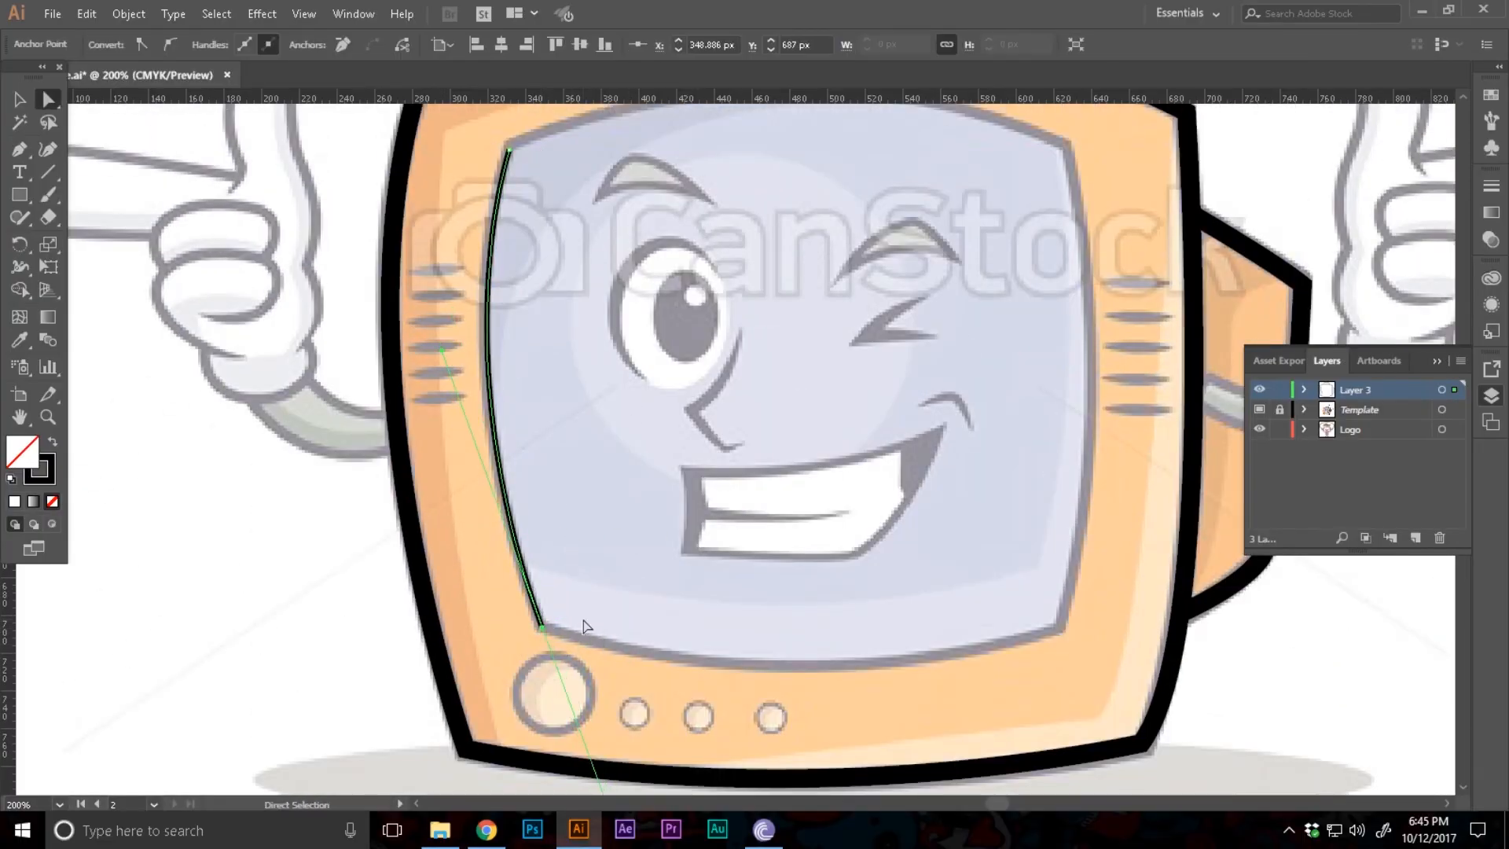
Continue the screen outline along its bottom and right edges and refine the right edge's curve with its handle
click(1058, 627)
scroll(1061, 629, up, 1)
drag(1066, 234, 1036, 132)
key(a)
drag(1094, 341, 1131, 497)
Close the TV screen outline along its top edge, set its stroke to 6 pt, and deselect it
key(p)
scroll(1061, 326, up, 1)
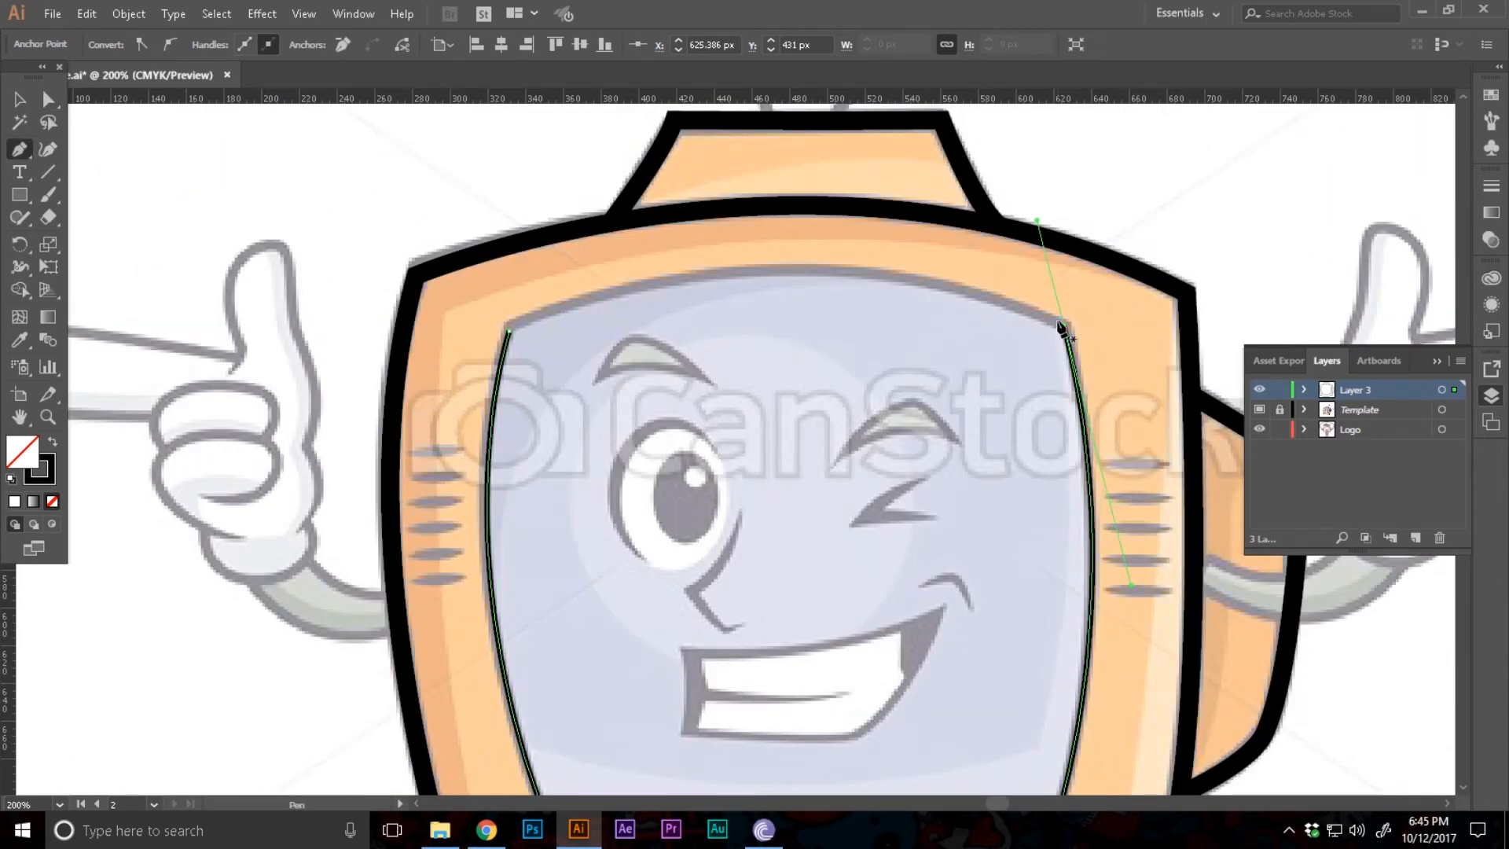
key(v)
click(221, 41)
click(221, 40)
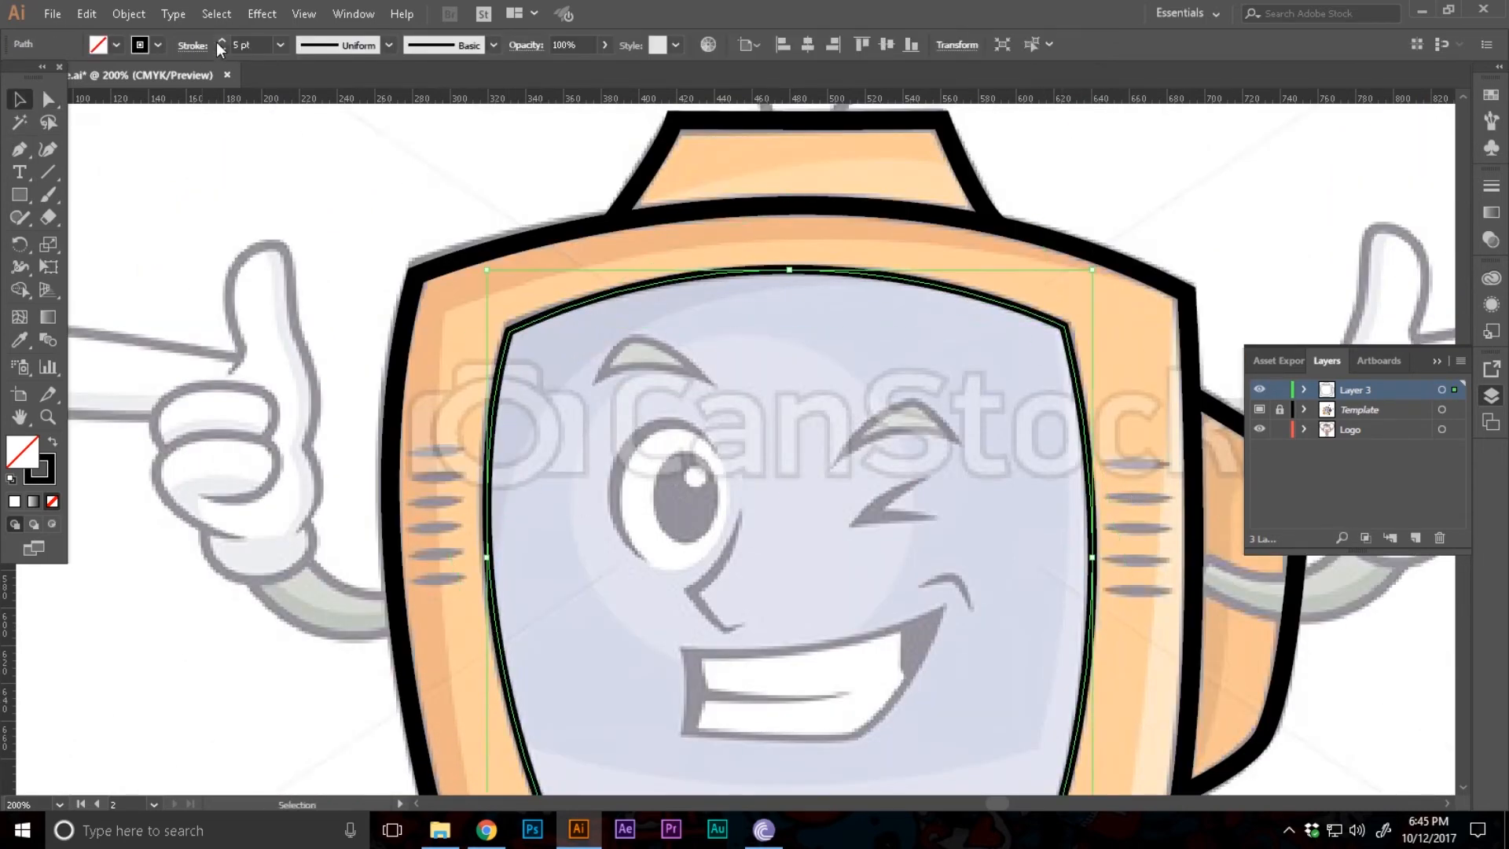
click(221, 40)
key(ctrl+shift+a)
Trace the top vent slit on the TV's left side as a slightly curved line with the Pen tool
key(z)
alt+click(715, 509)
mouse_move(1259, 430)
mouse_down()
mouse_move(1258, 415)
mouse_move(1259, 430)
mouse_up()
click(649, 653)
click(593, 165)
key(p)
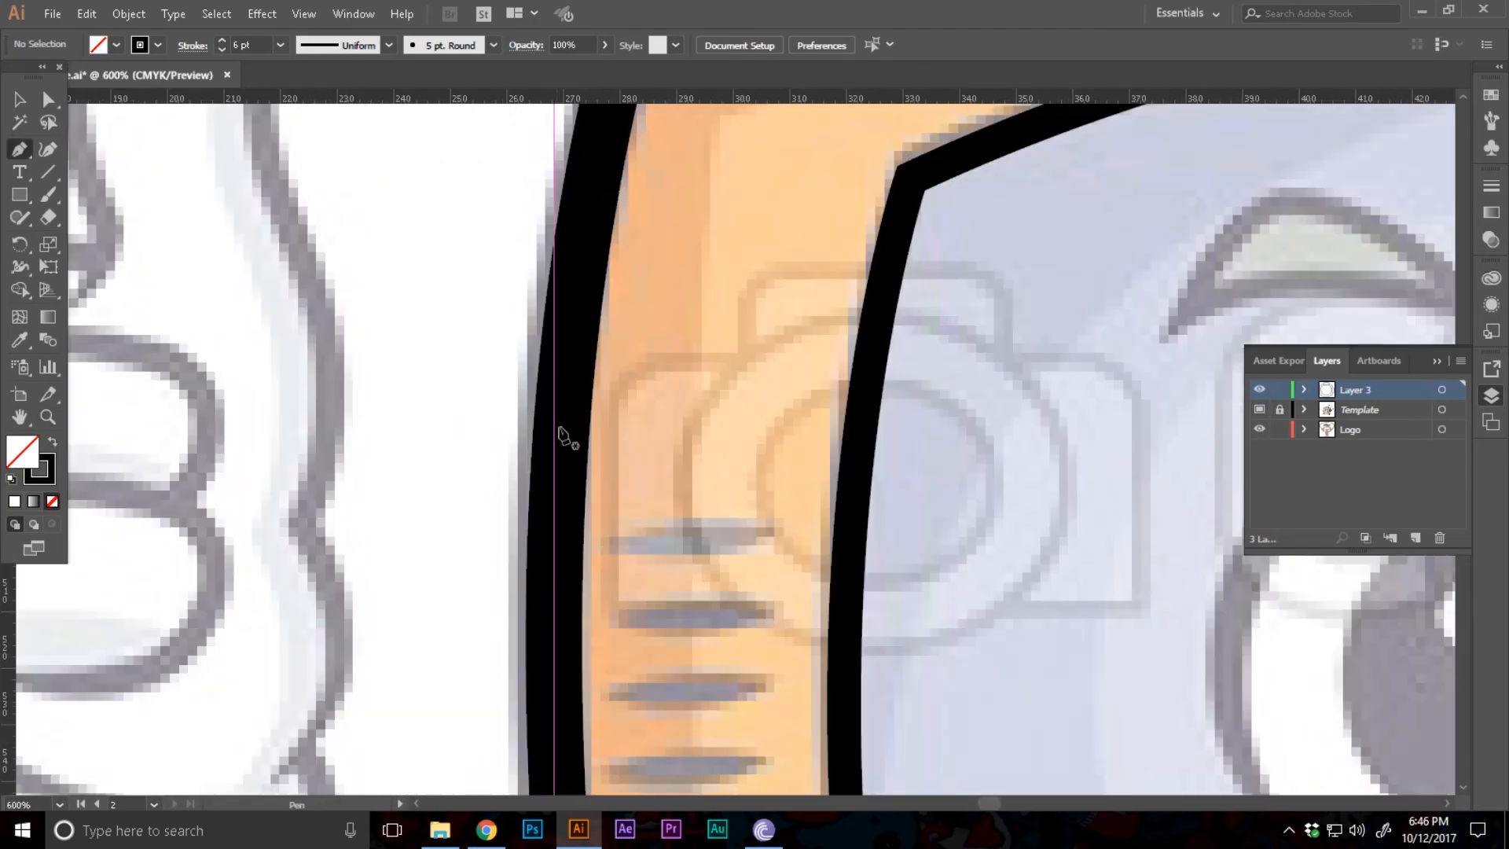
click(603, 546)
drag(780, 532, 865, 529)
Apply the tapered width profile to the top left vent slit and deselect it
key(v)
click(338, 51)
click(336, 101)
click(745, 304)
Trace the second and third vent slits on the TV's left side with the Pen tool
scroll(745, 307, down, 1)
key(p)
click(613, 506)
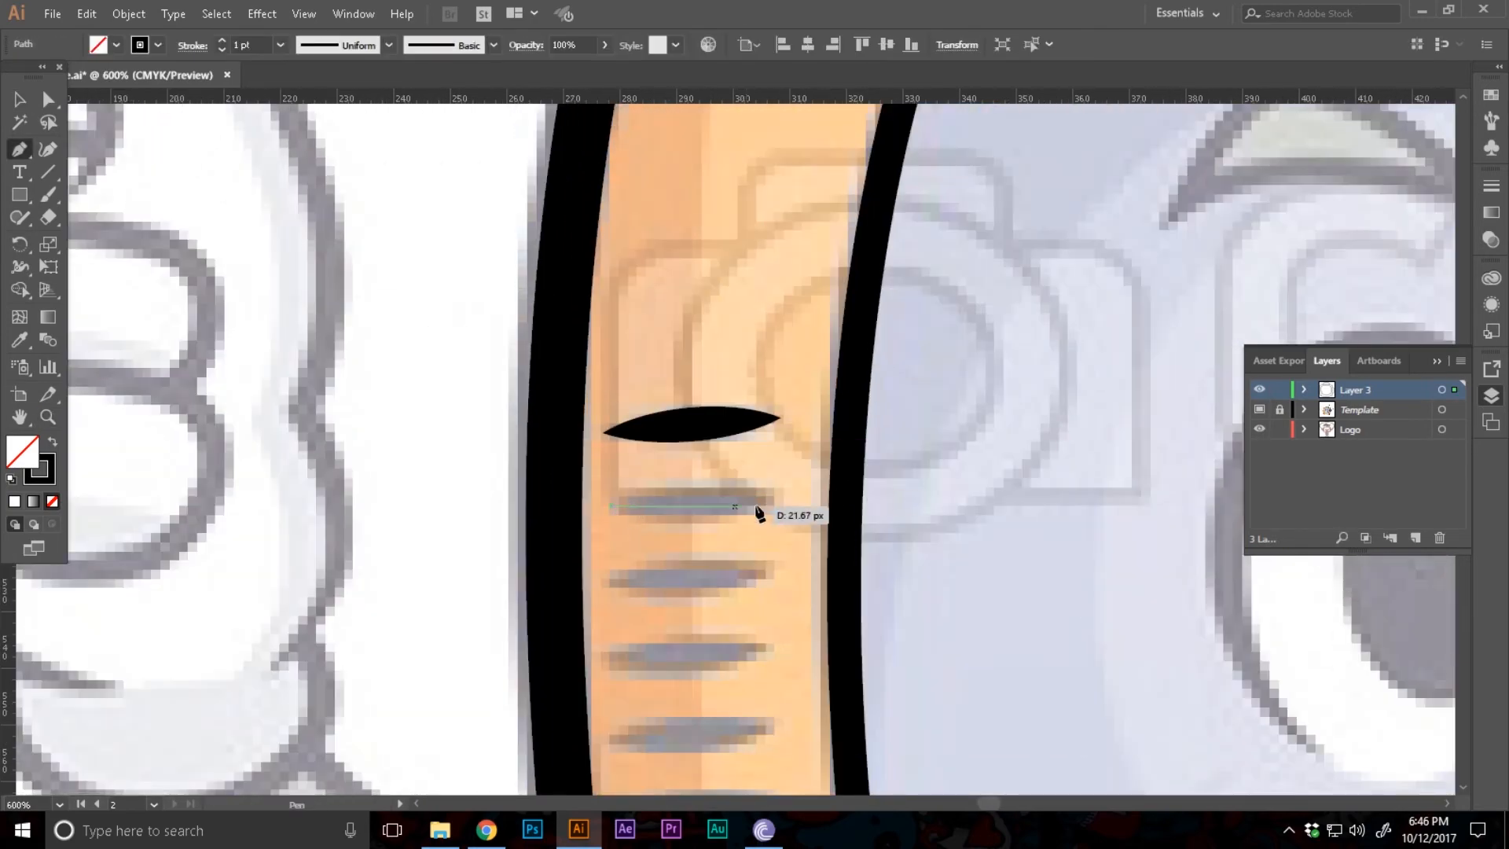
drag(780, 499, 821, 499)
key(v)
key(v)
mouse_move(766, 572)
mouse_down()
mouse_move(832, 578)
mouse_move(849, 564)
mouse_up()
Trace the three lowest vent slits on the TV's left side with the Pen tool
scroll(697, 631, down, 1)
click(604, 593)
scroll(708, 621, down, 1)
click(612, 580)
key(v)
scroll(714, 634, down, 1)
key(p)
click(625, 610)
drag(781, 600, 833, 600)
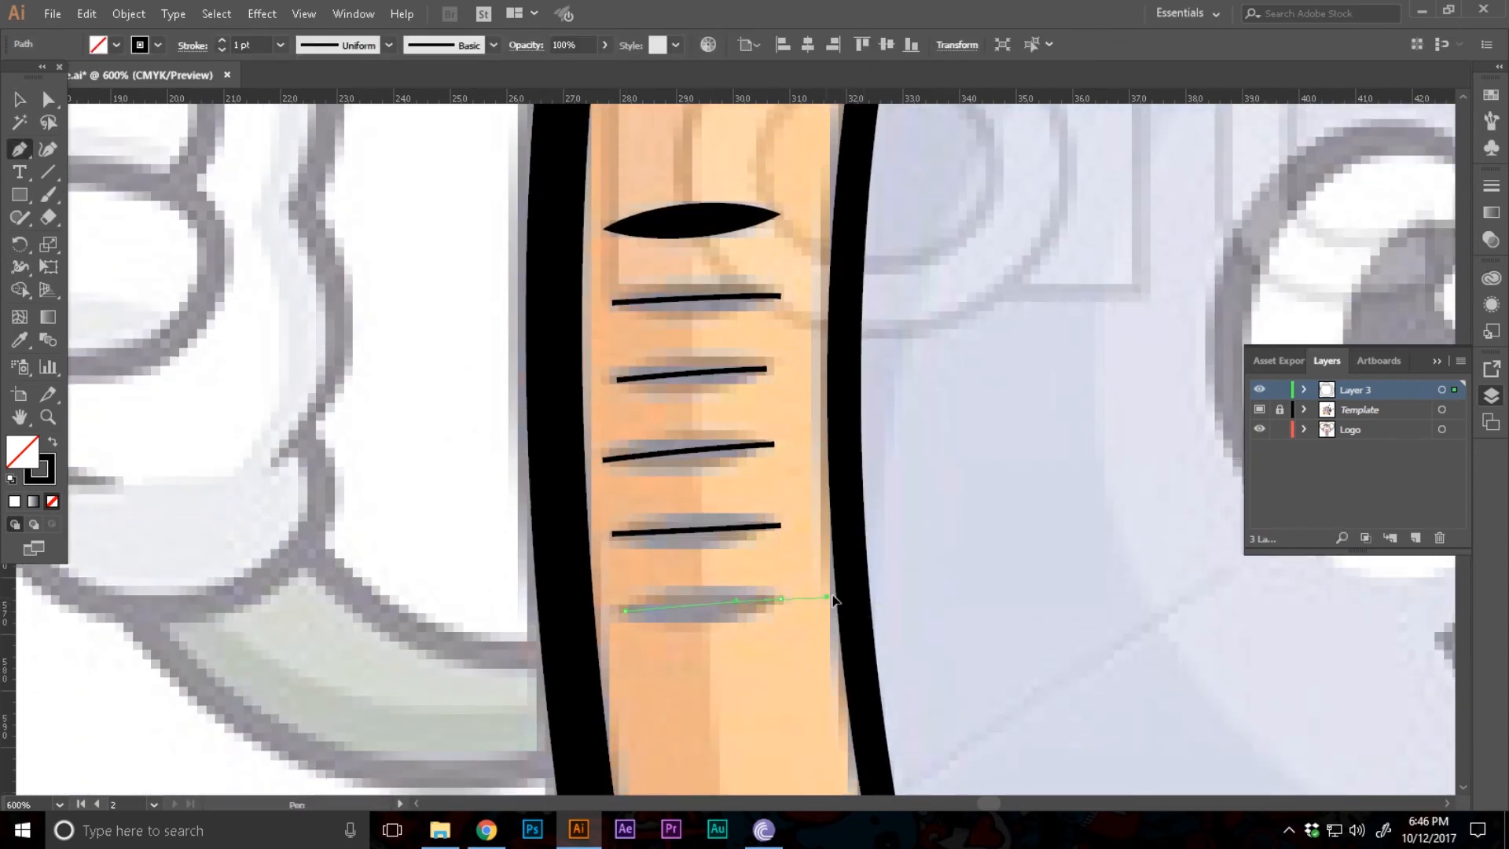
Select the five lower slit lines on the left side, give them a 6 pt stroke with the tapered width profile, and deselect
key(v)
click(683, 221)
drag(683, 280, 739, 629)
click(221, 40)
click(338, 48)
click(336, 100)
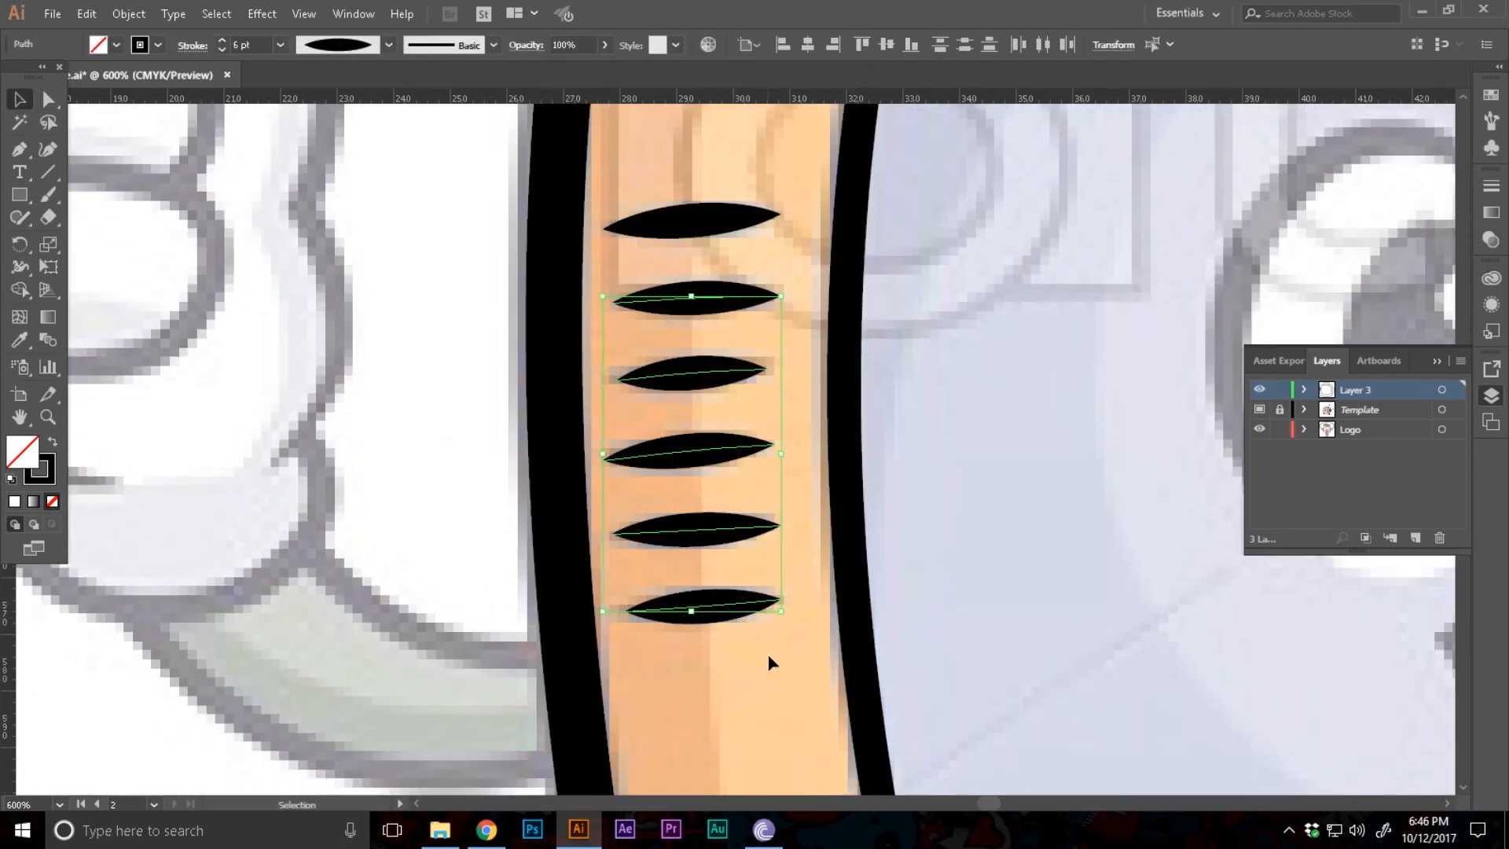
click(767, 654)
Trace the top vent slit on the TV's right side with the Pen tool
ctrl+alt+click(859, 574)
drag(970, 617, 416, 623)
ctrl+click(786, 516)
ctrl+click(786, 517)
key(p)
click(637, 418)
click(834, 418)
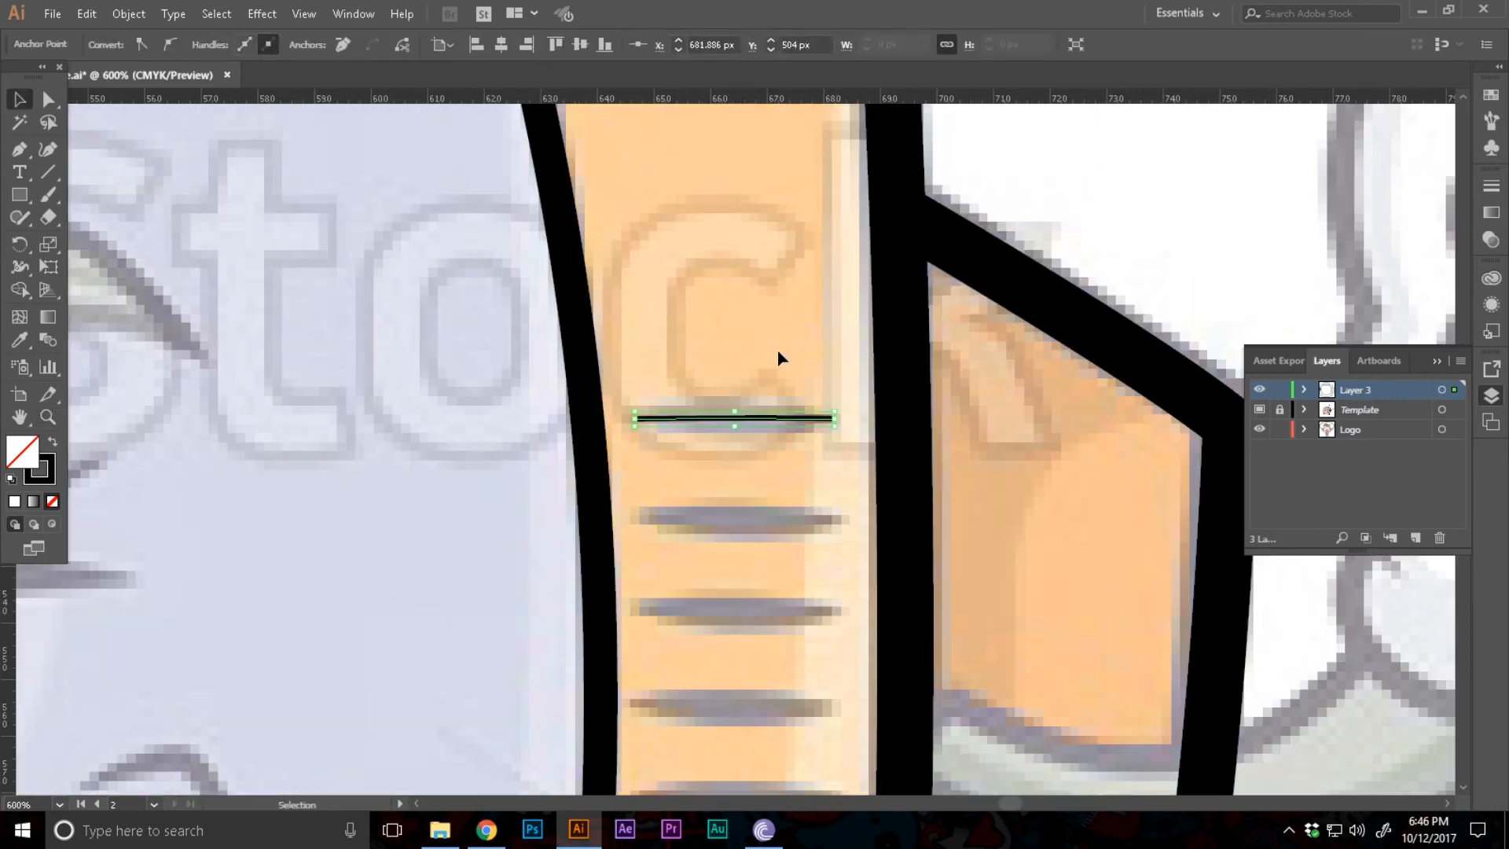
Trace the second and third vent slits on the TV's right side with the Pen tool
scroll(777, 349, down, 1)
click(641, 474)
click(848, 474)
scroll(791, 443, down, 2)
click(641, 474)
click(840, 477)
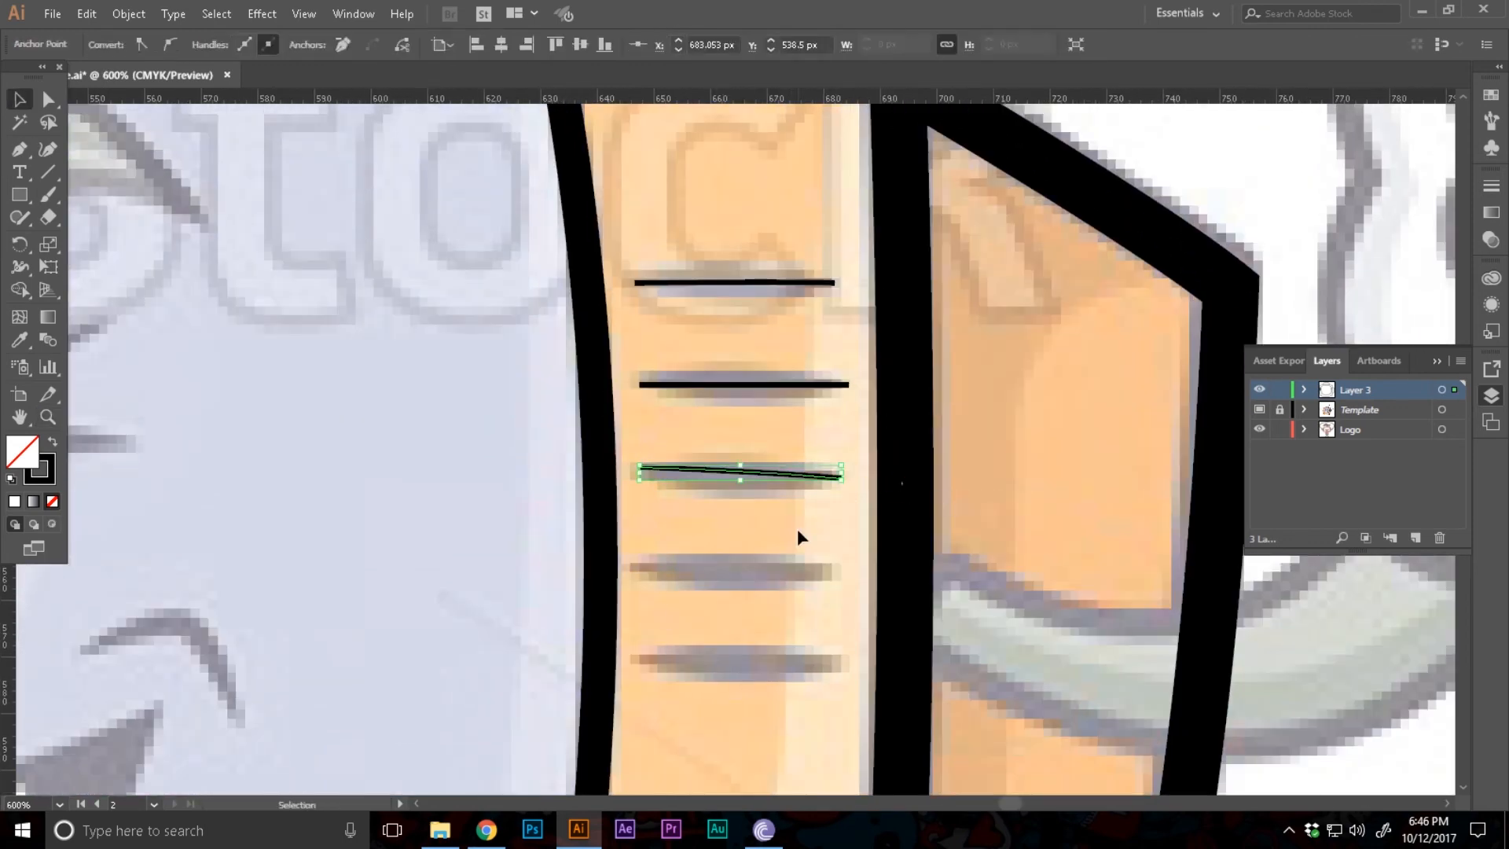
Trace the fourth and fifth vent slits on the TV's right side with the Pen tool
scroll(802, 532, down, 1)
click(631, 500)
click(835, 505)
click(638, 589)
click(836, 599)
key(v)
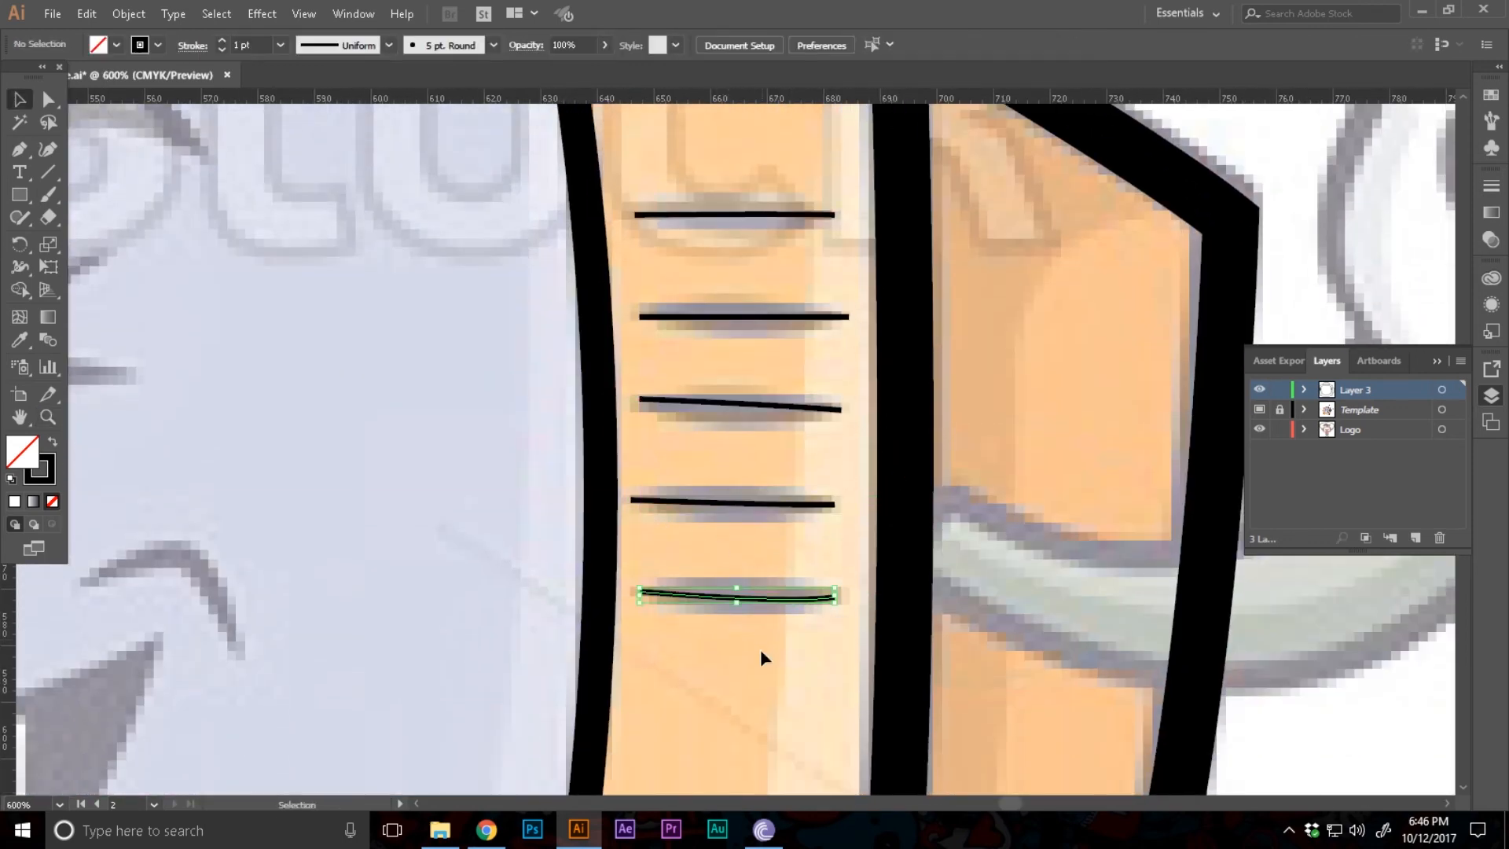
Select all five right-side slit lines and give them a 6 pt stroke with the tapered width profile
drag(761, 649, 738, 188)
click(222, 40)
click(222, 40)
click(338, 46)
click(338, 102)
ctrl+alt+click(614, 438)
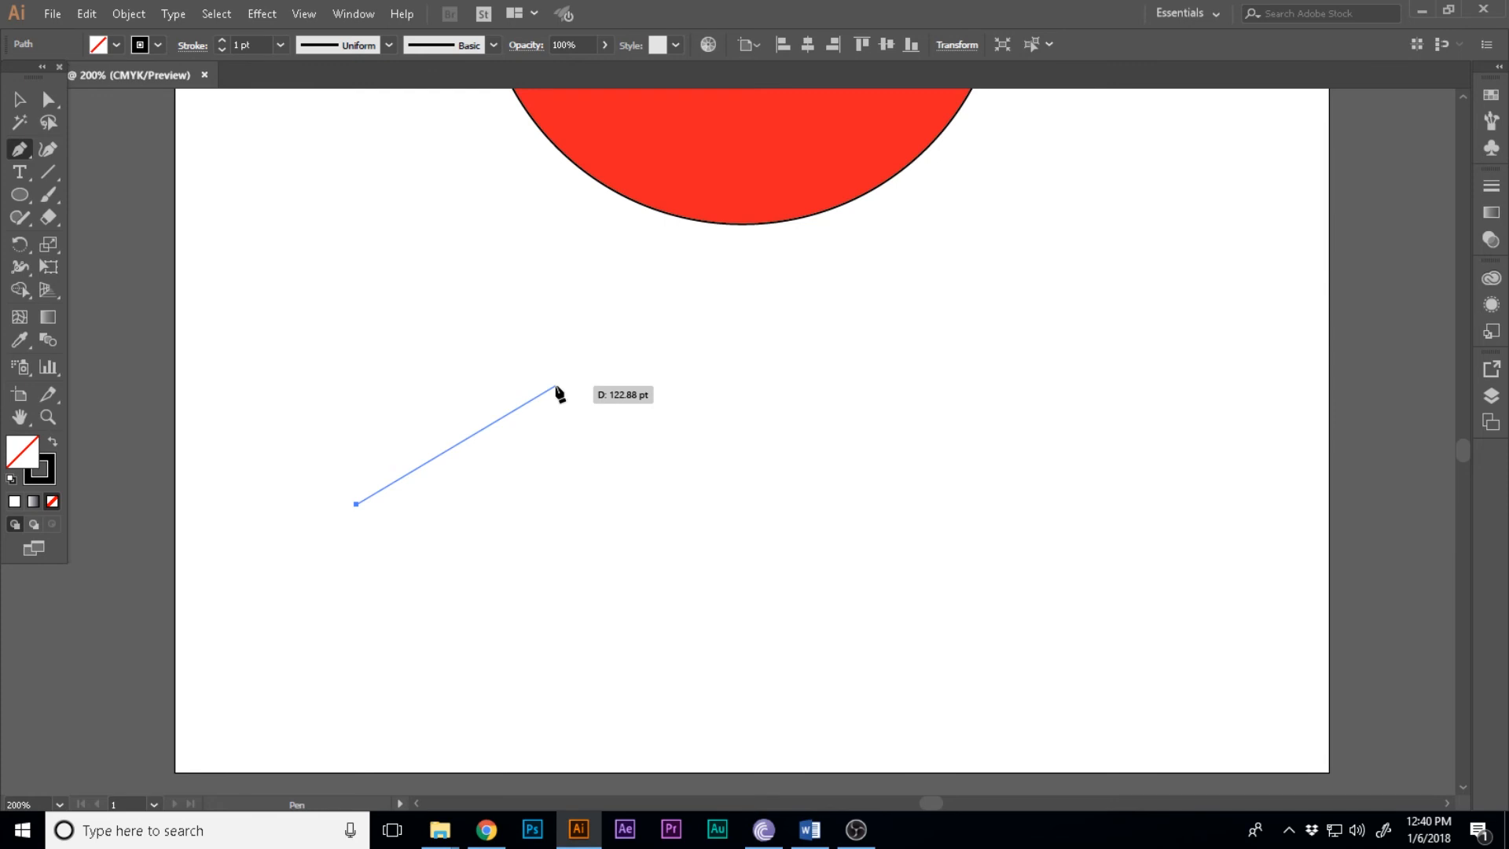
Draw a closed, looping curved path below the red circle with the Pen tool, pulling handles to shape each curve
drag(676, 455, 676, 455)
drag(993, 389, 996, 386)
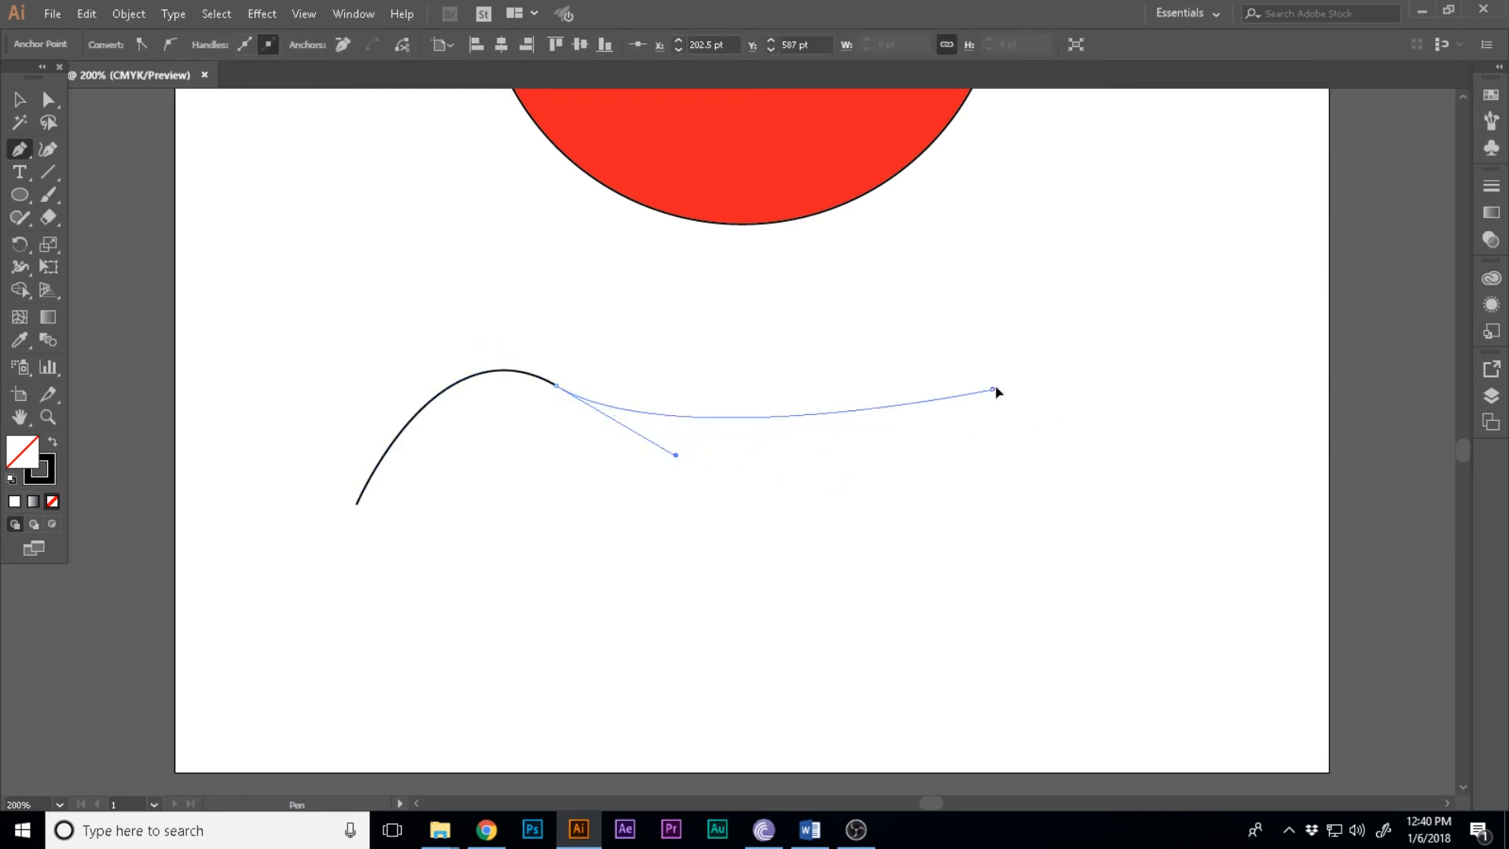
drag(1198, 222, 1198, 223)
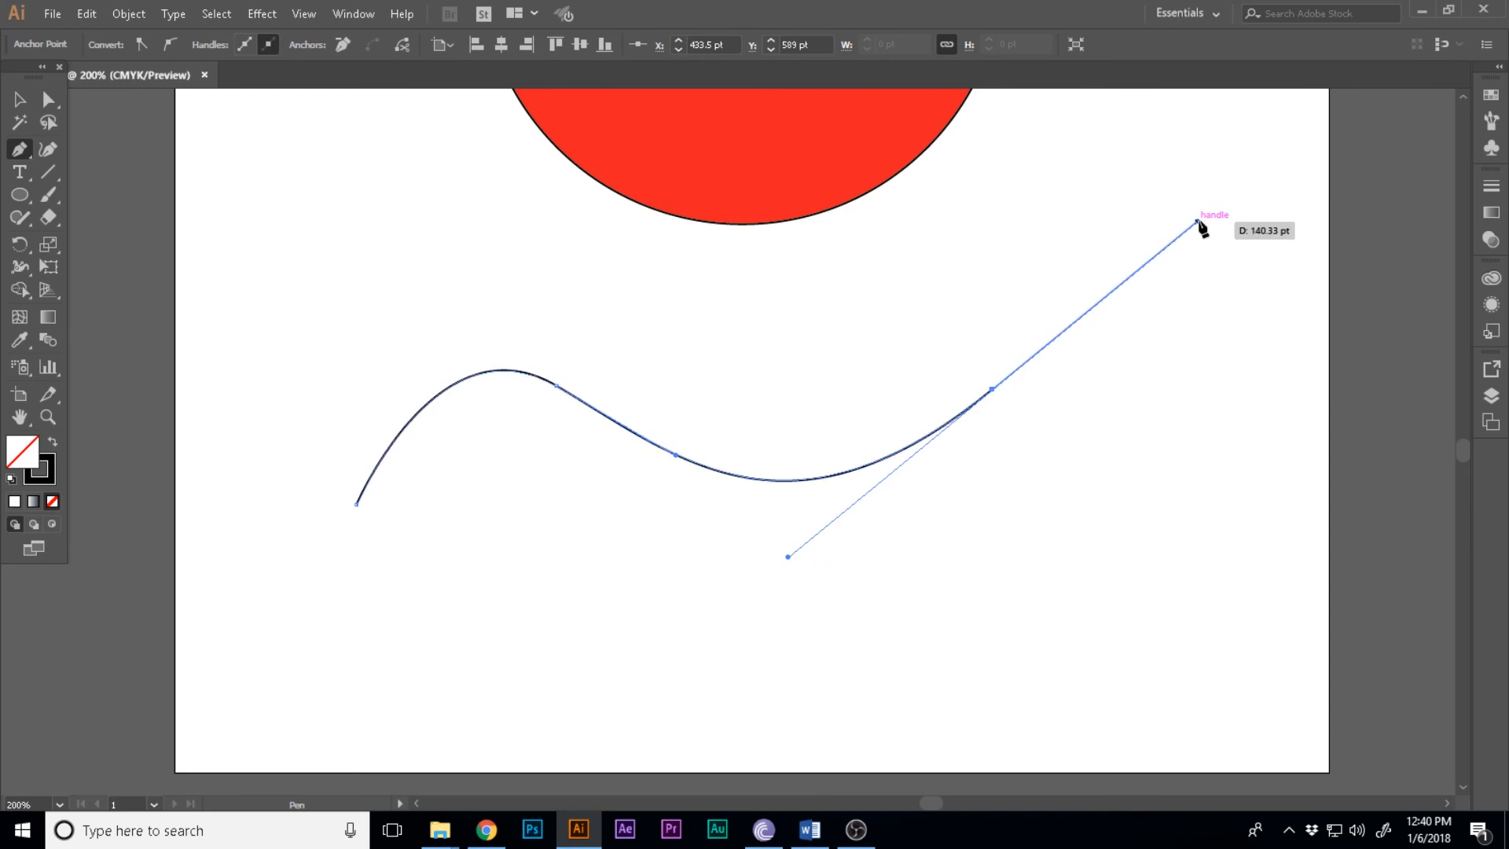
drag(812, 382, 731, 544)
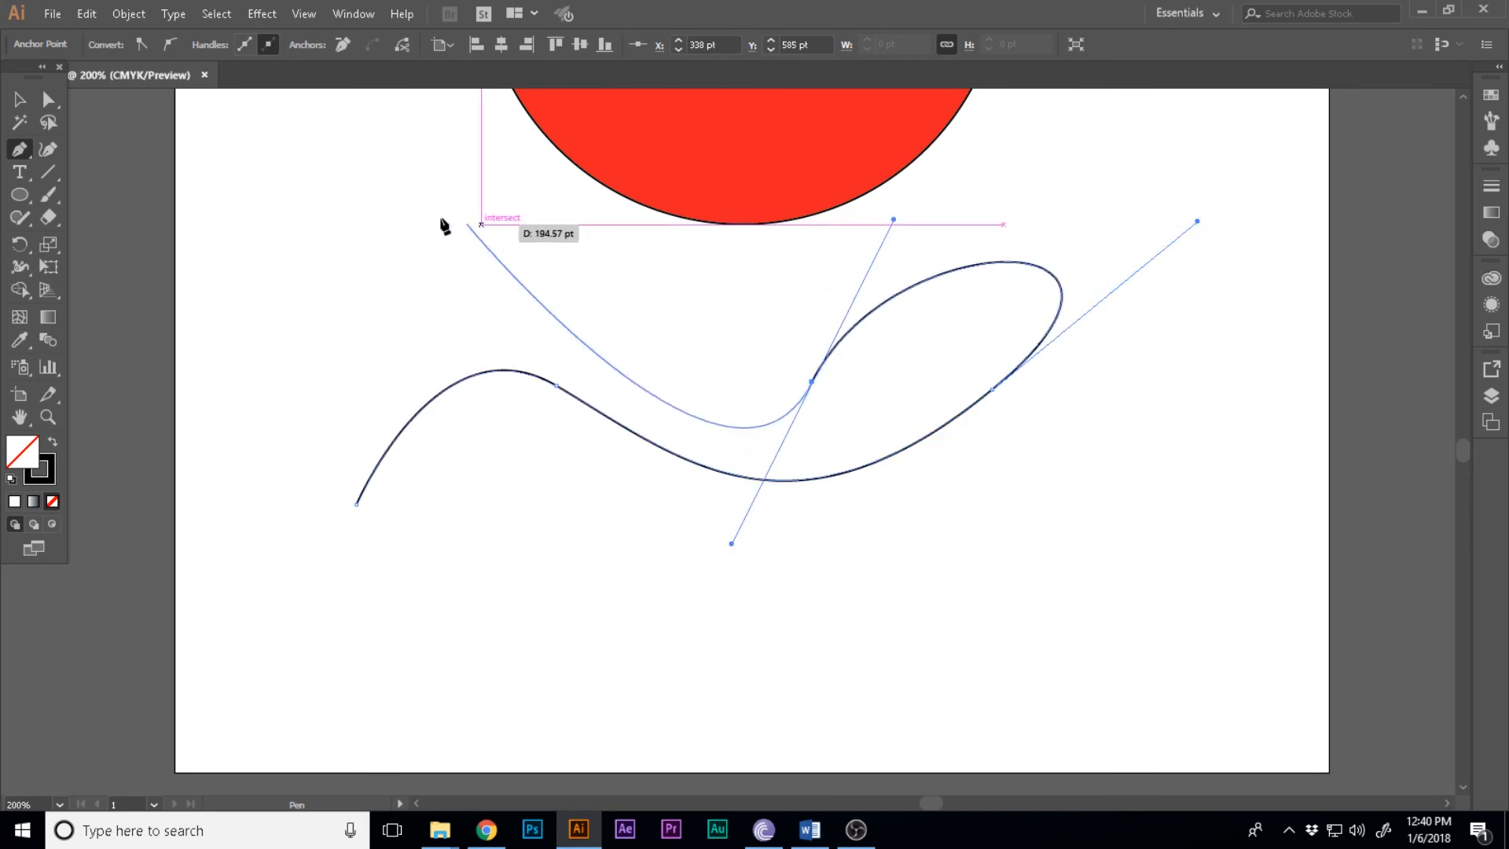
drag(376, 230, 259, 430)
drag(356, 504, 361, 511)
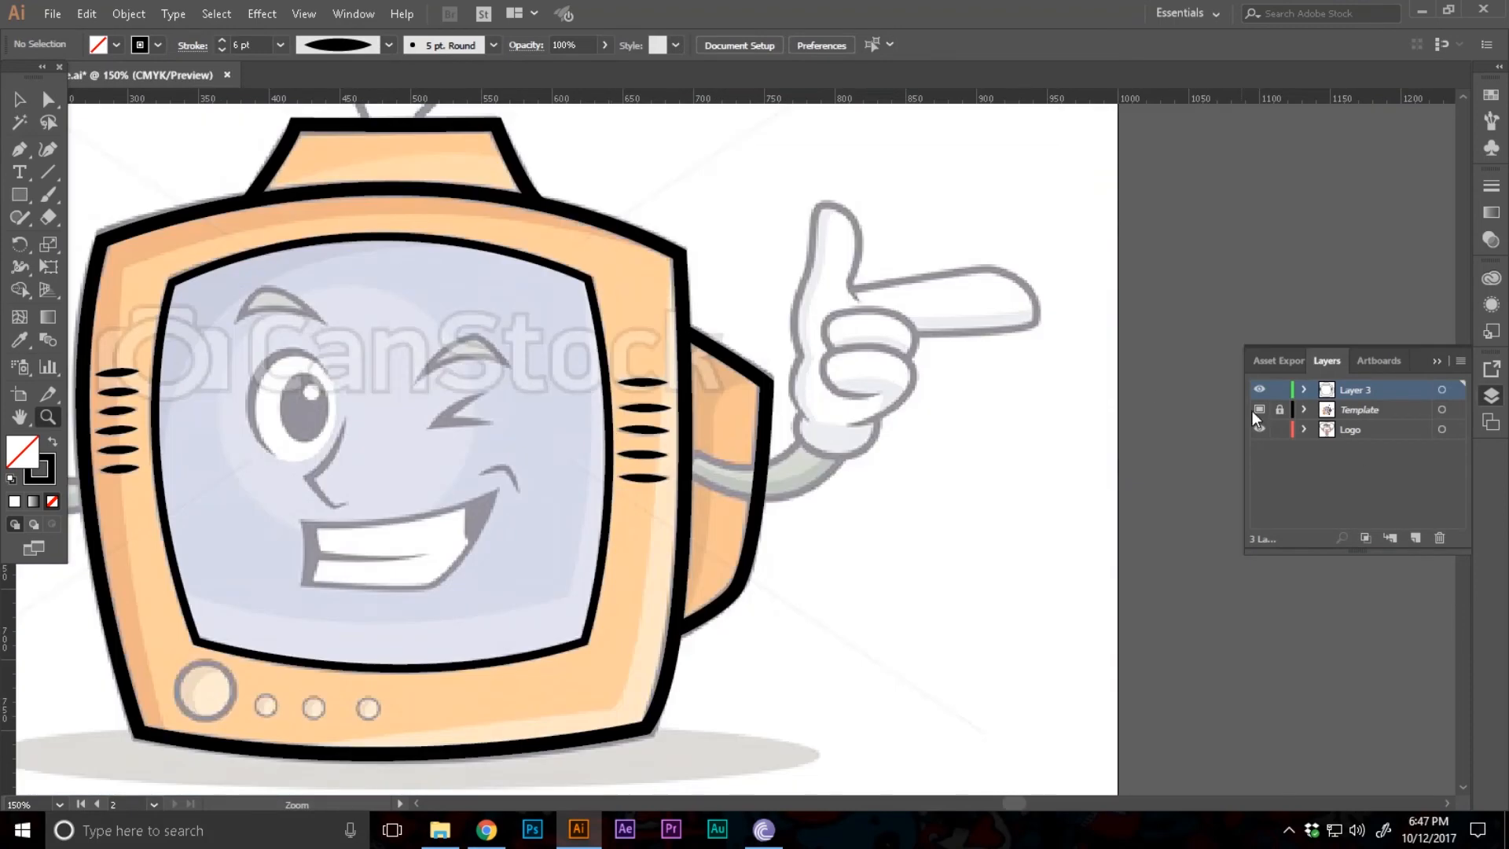
Toggle the Template layer off and on, and trace the left eyebrow as a closed crescent with the Pen tool
click(1257, 410)
click(1257, 411)
drag(314, 315, 671, 418)
click(670, 417)
click(684, 423)
key(p)
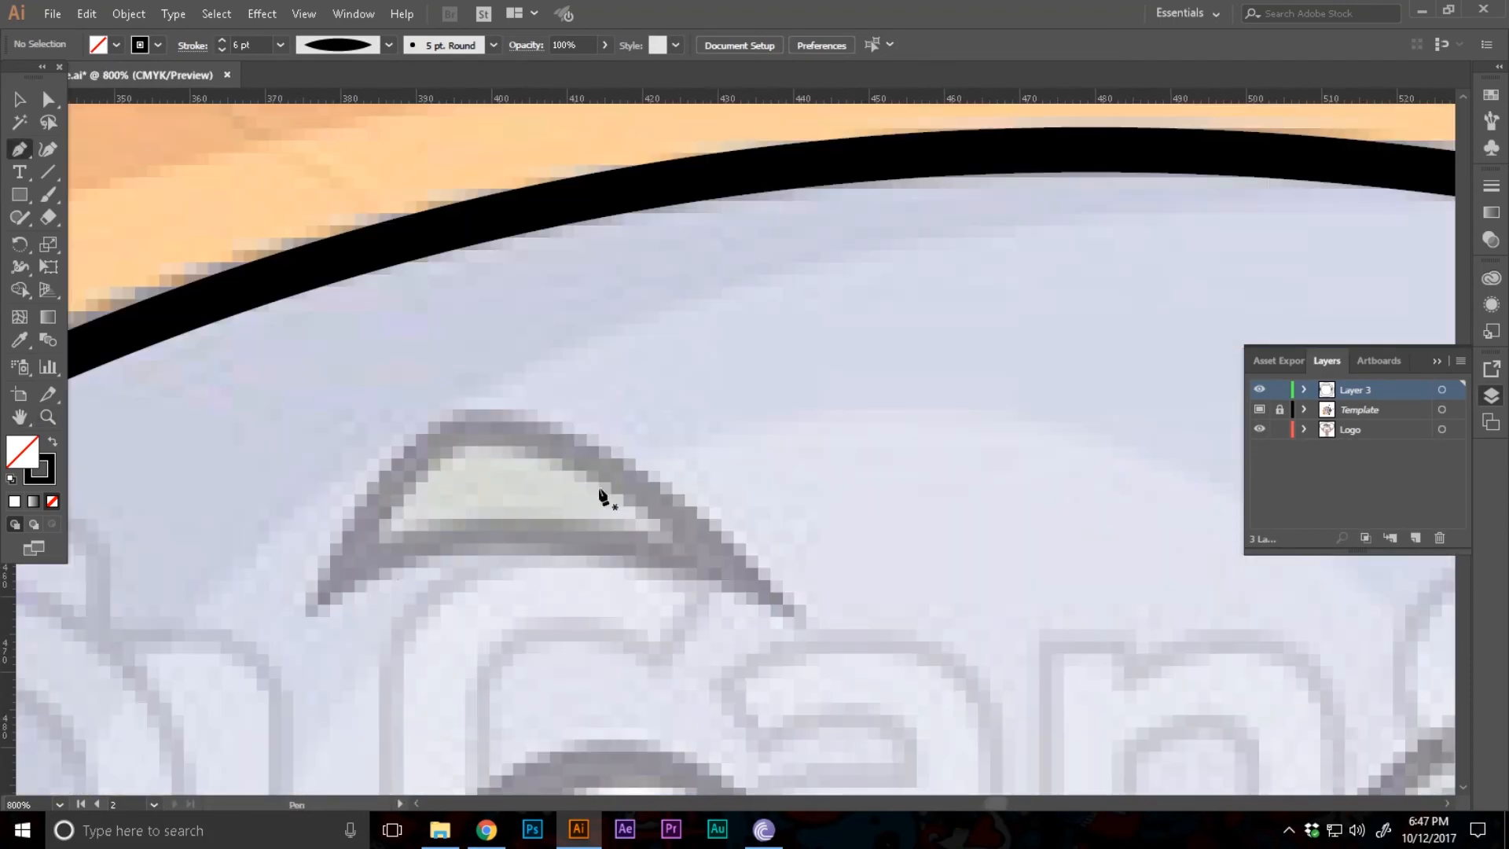
click(322, 582)
drag(507, 432, 640, 443)
click(786, 609)
drag(321, 583, 130, 701)
key(v)
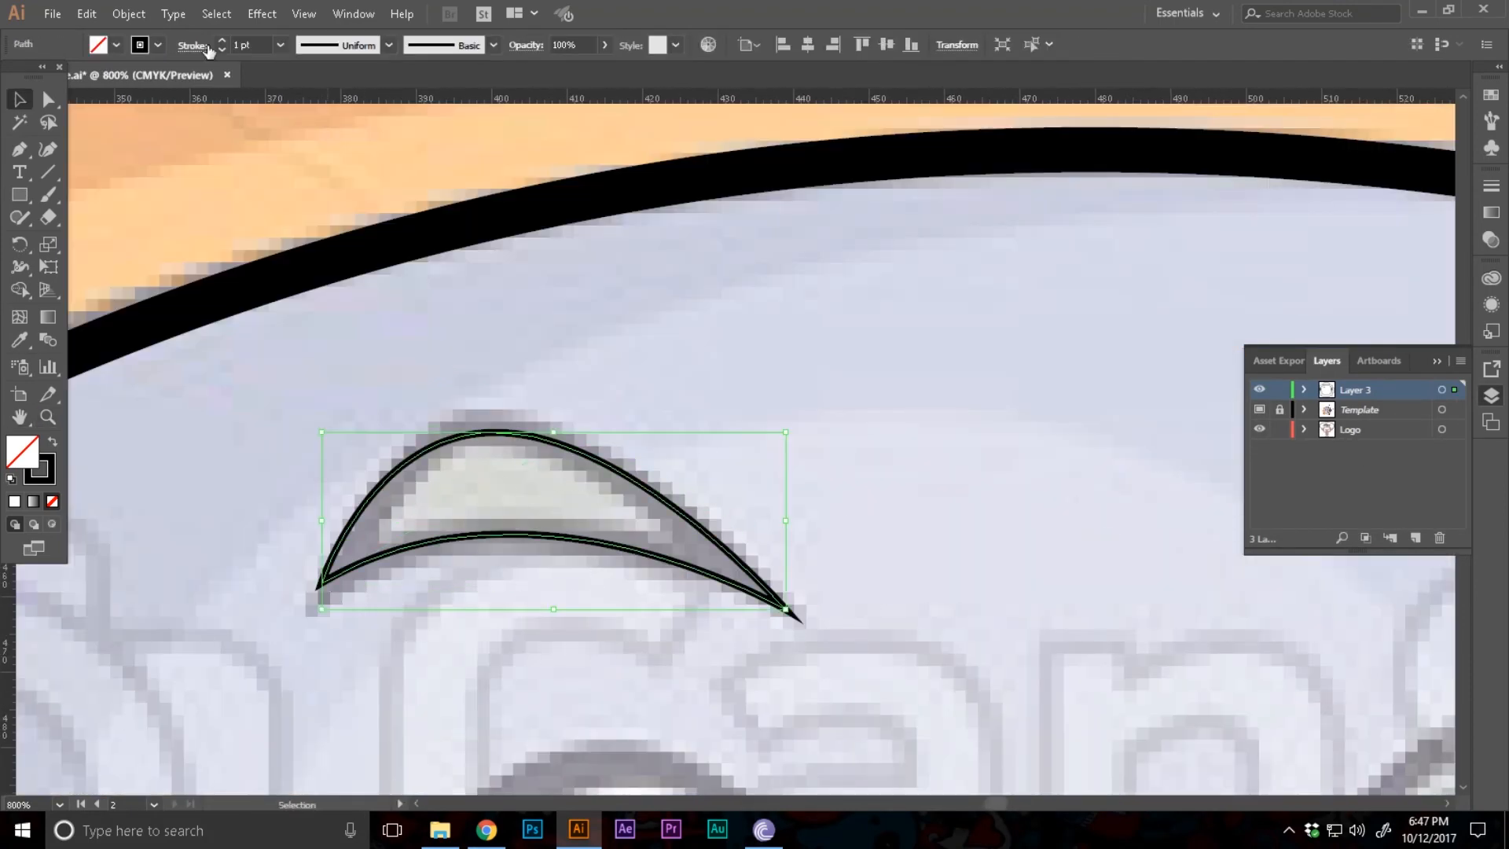
Set the left eyebrow's stroke weight to 5 pt and deselect it
click(222, 41)
click(221, 40)
click(222, 40)
click(222, 40)
ctrl+alt+click(753, 464)
click(487, 296)
click(707, 503)
Trace the right eyebrow as a closed, arched crescent with the Pen tool, then deselect it
ctrl+alt+double_click(820, 625)
drag(1048, 647, 708, 576)
ctrl+double_click(995, 613)
click(709, 576)
key(p)
click(458, 619)
drag(714, 434, 847, 456)
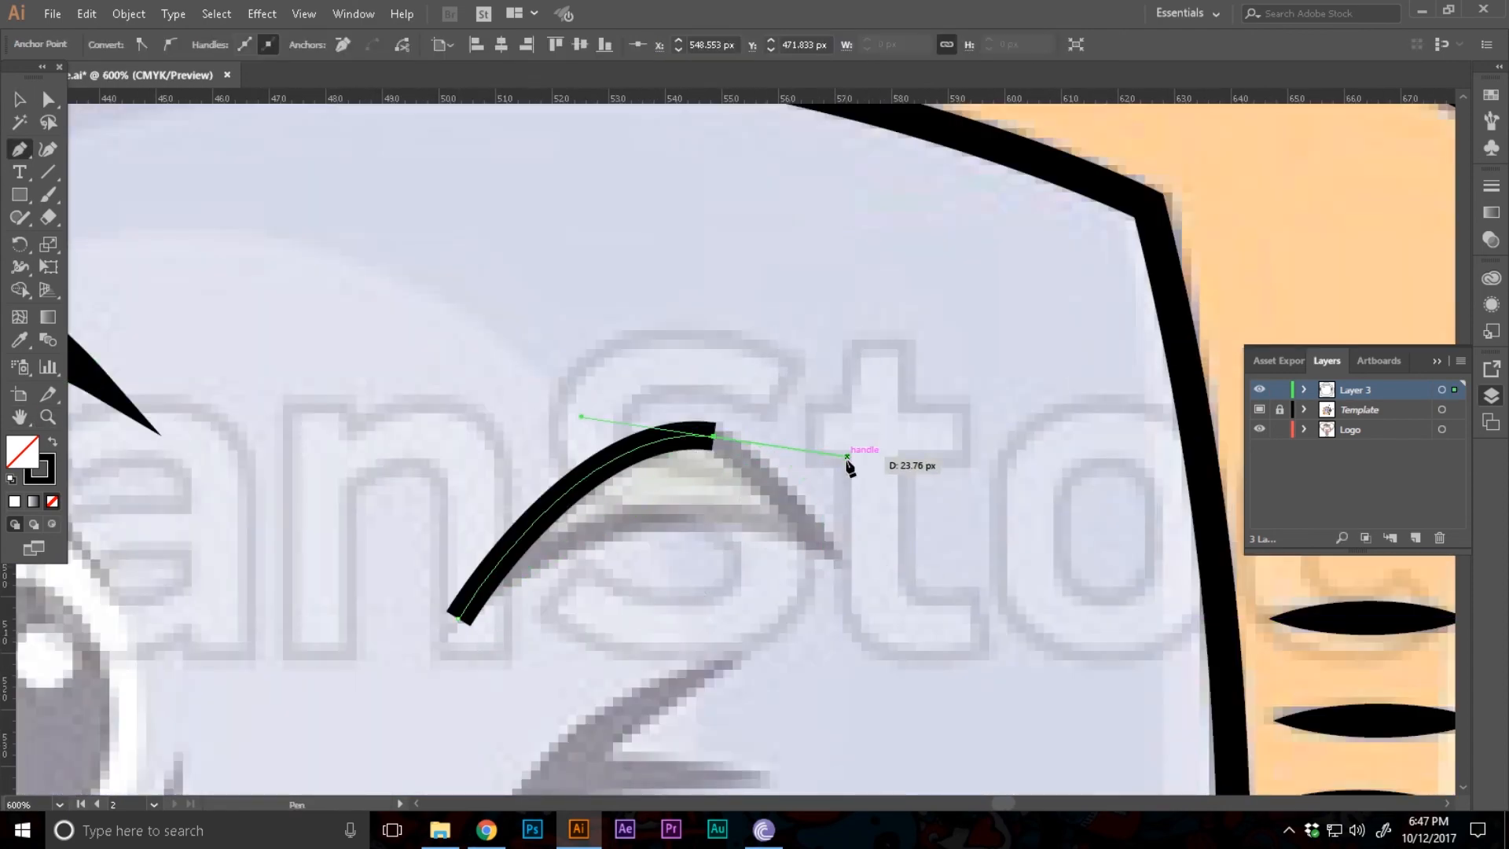
click(837, 557)
drag(458, 618, 244, 662)
ctrl+click(277, 463)
ctrl+alt+double_click(277, 463)
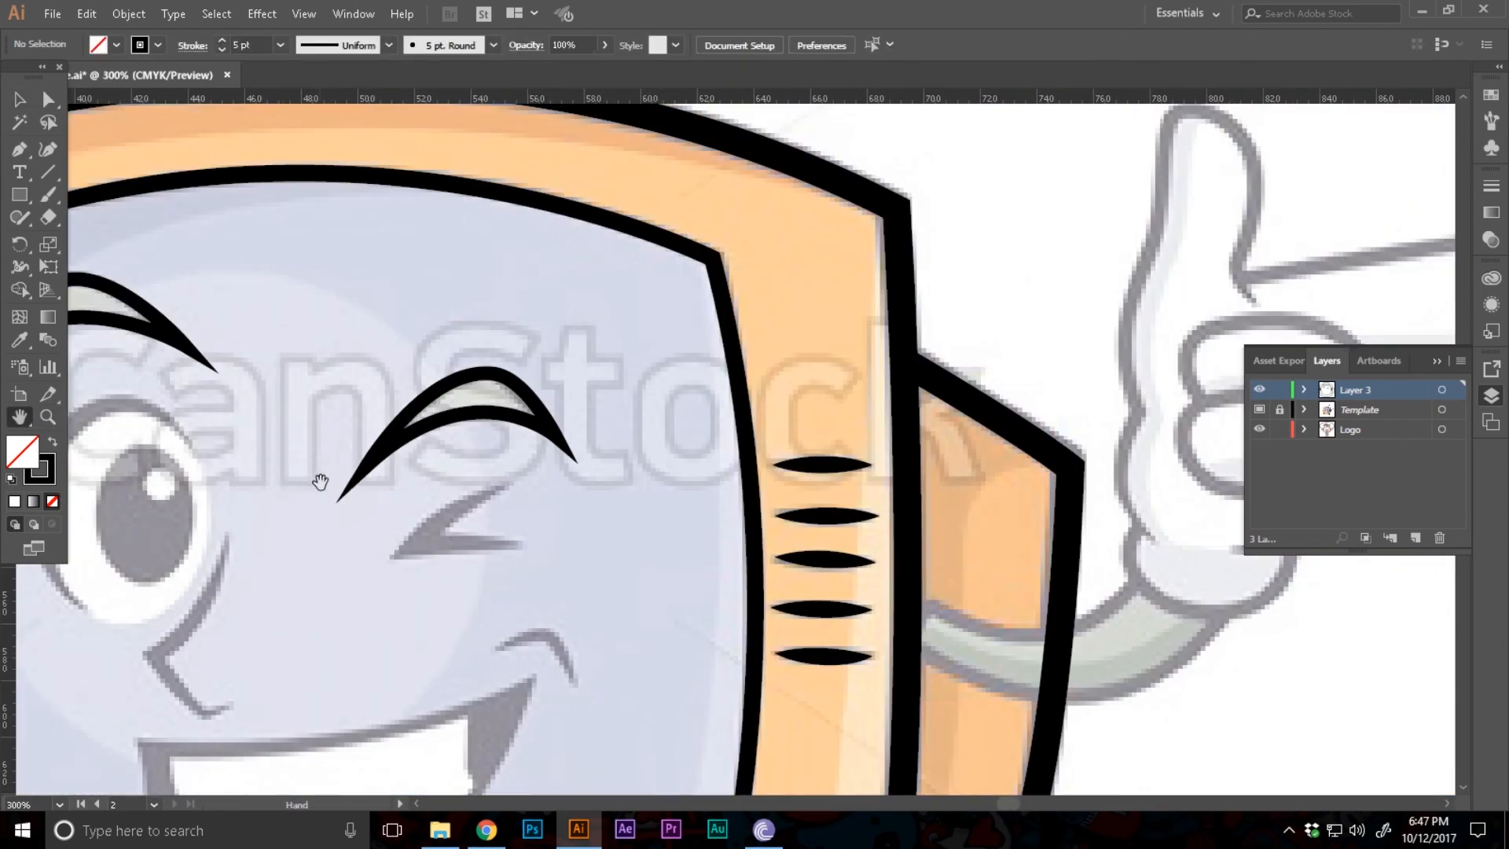
Draw a 1 pt stroked, unfilled ellipse of about 63.5 by 82.5 px around the outer edge of the left eye
ctrl+alt+double_click(600, 389)
ctrl+triple_click(698, 488)
ctrl+click(661, 447)
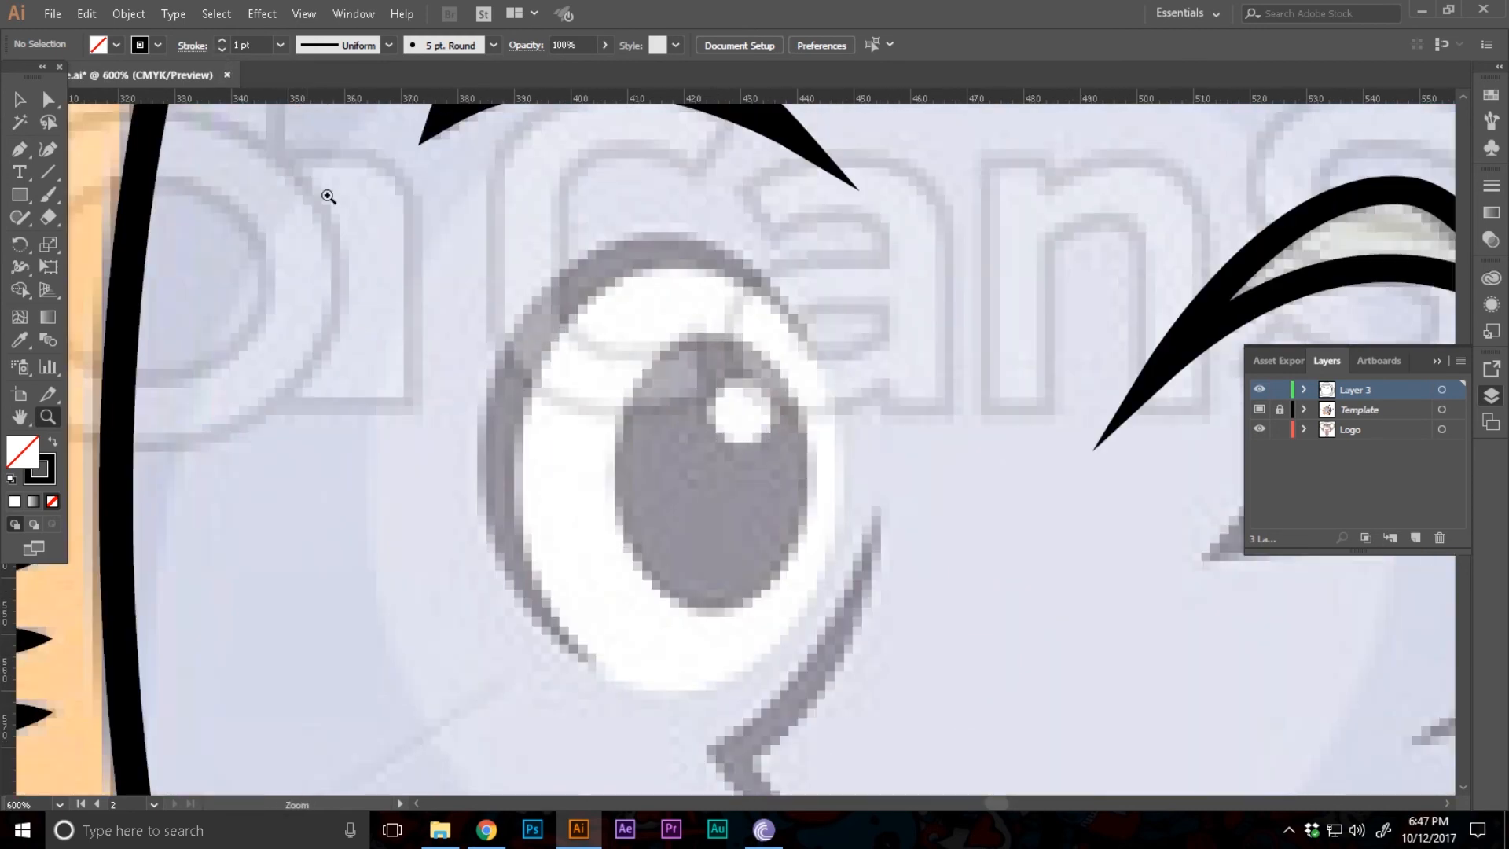
scroll(549, 367, down, 1)
key(l)
mouse_move(480, 183)
mouse_down()
mouse_move(748, 593)
mouse_move(840, 649)
mouse_up()
key(v)
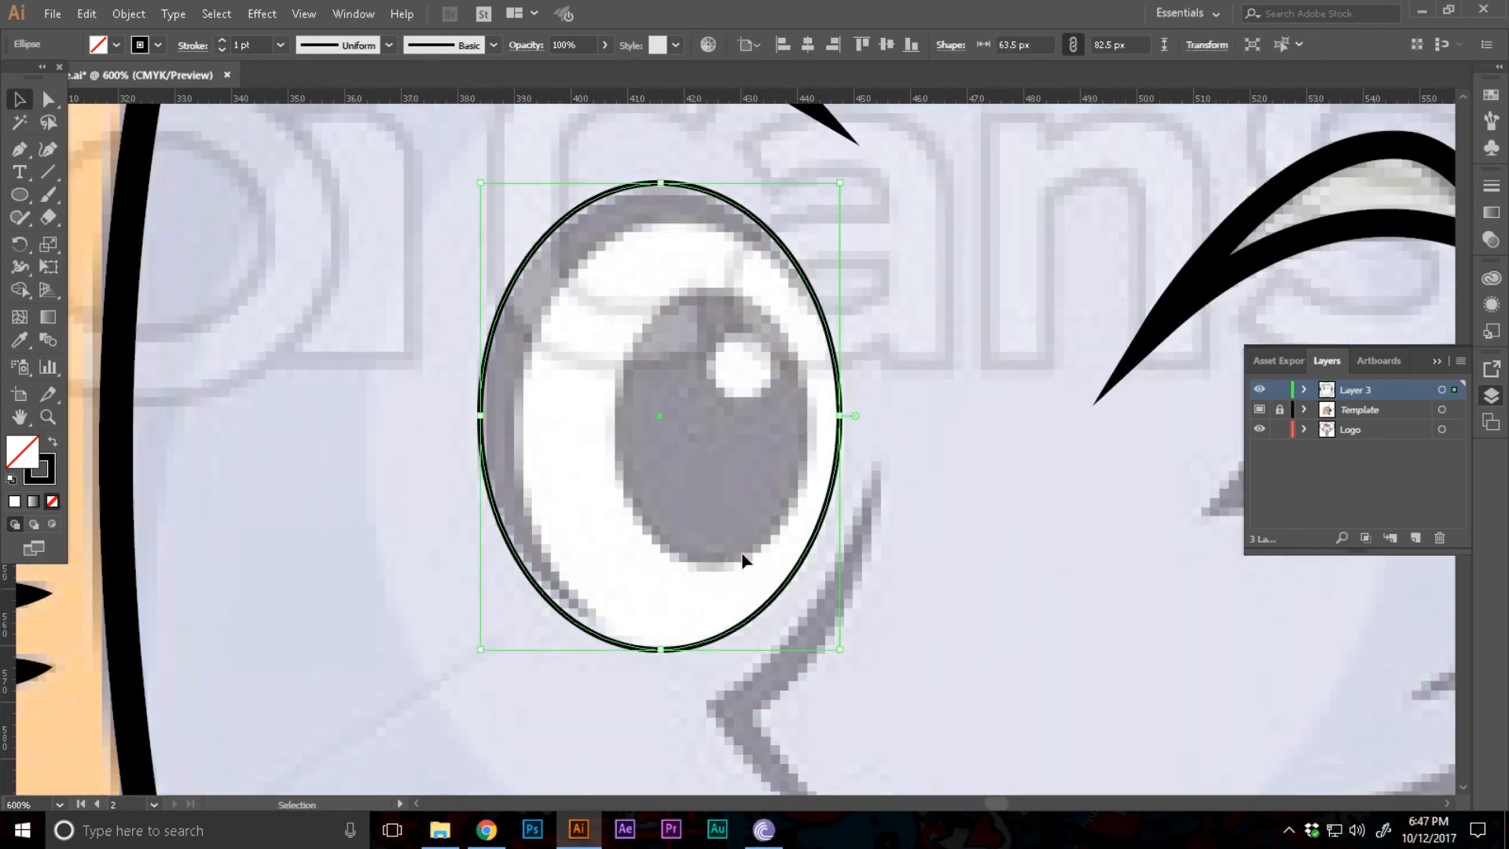
Paste a copy of the eye ellipse in front and nudge it right and down toward the white of the eye
key(ctrl+c)
key(ctrl+f)
key(Right)
key(Right)
key(Right)
key(Right)
key(Right)
key(Right)
key(Down)
key(Down)
key(Down)
key(Down)
key(Down)
Resize the copied ellipse to about 61 px wide and shorten it vertically to match the white of the eye
drag(874, 212, 863, 228)
drag(688, 228, 688, 213)
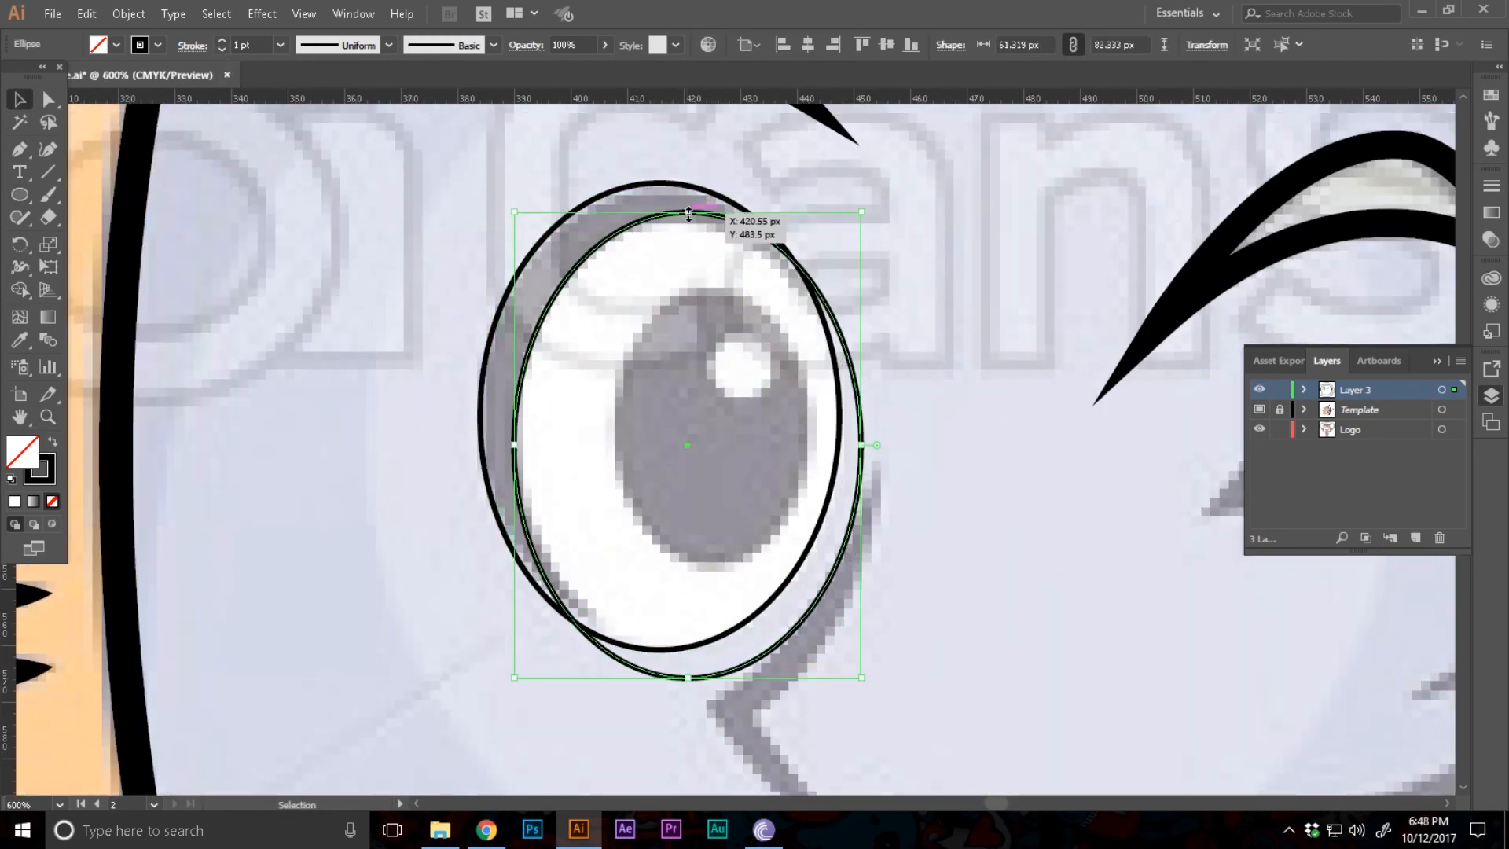
drag(688, 677, 695, 658)
Split the two overlapping eye ellipses with the Shape Builder and remove the thin sliver on the eye's right side
drag(765, 720, 629, 605)
key(shift+m)
click(515, 346)
key(v)
click(755, 687)
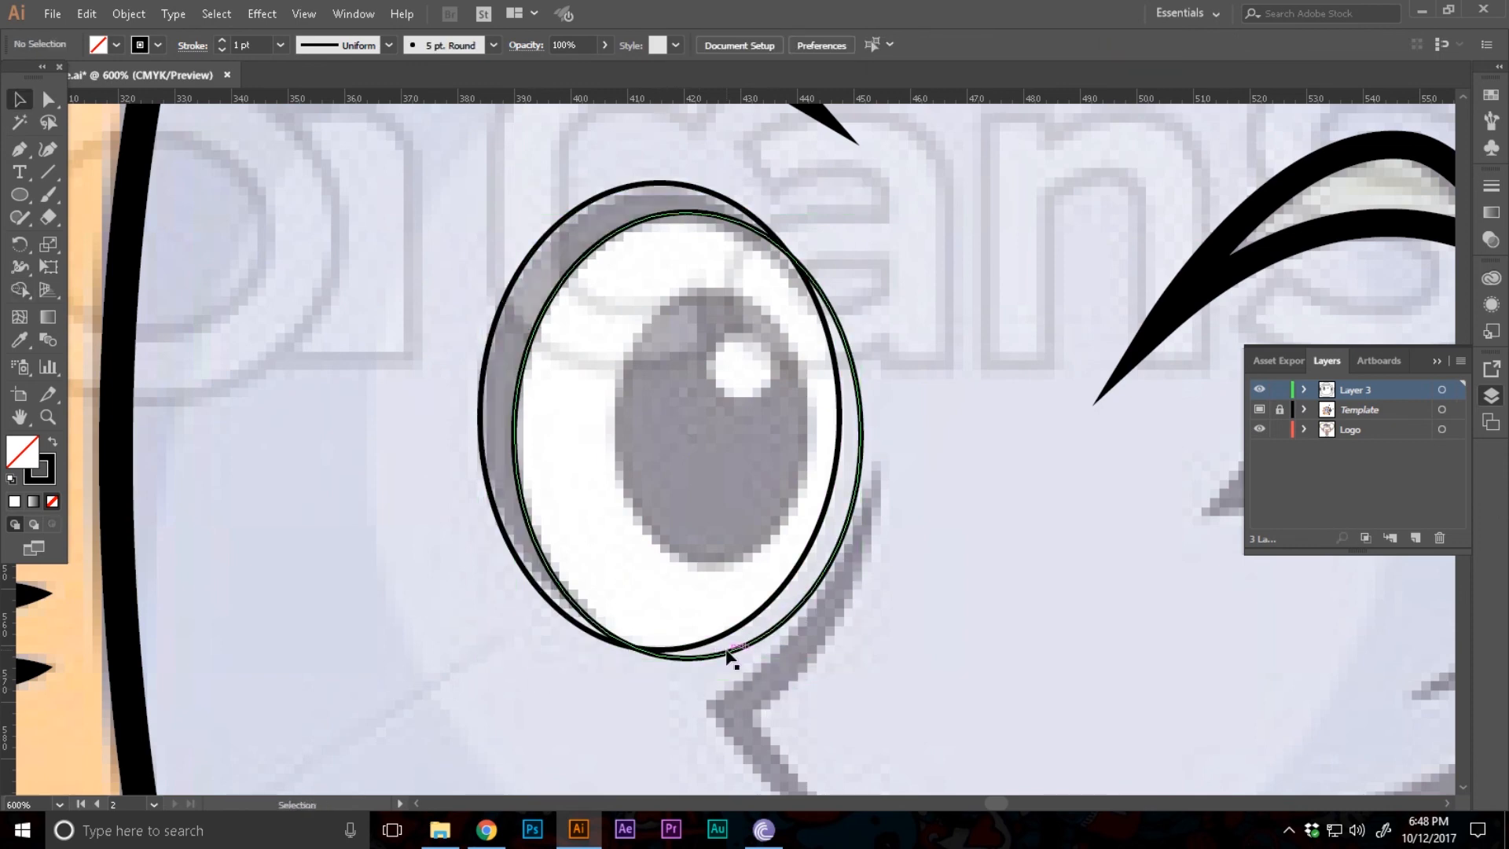
key(shift+m)
drag(755, 692, 482, 646)
alt+click(851, 456)
key(v)
key(ctrl+z)
Draw an ellipse around the grey pupil and a small circle around its white highlight
key(z)
double_click(694, 442)
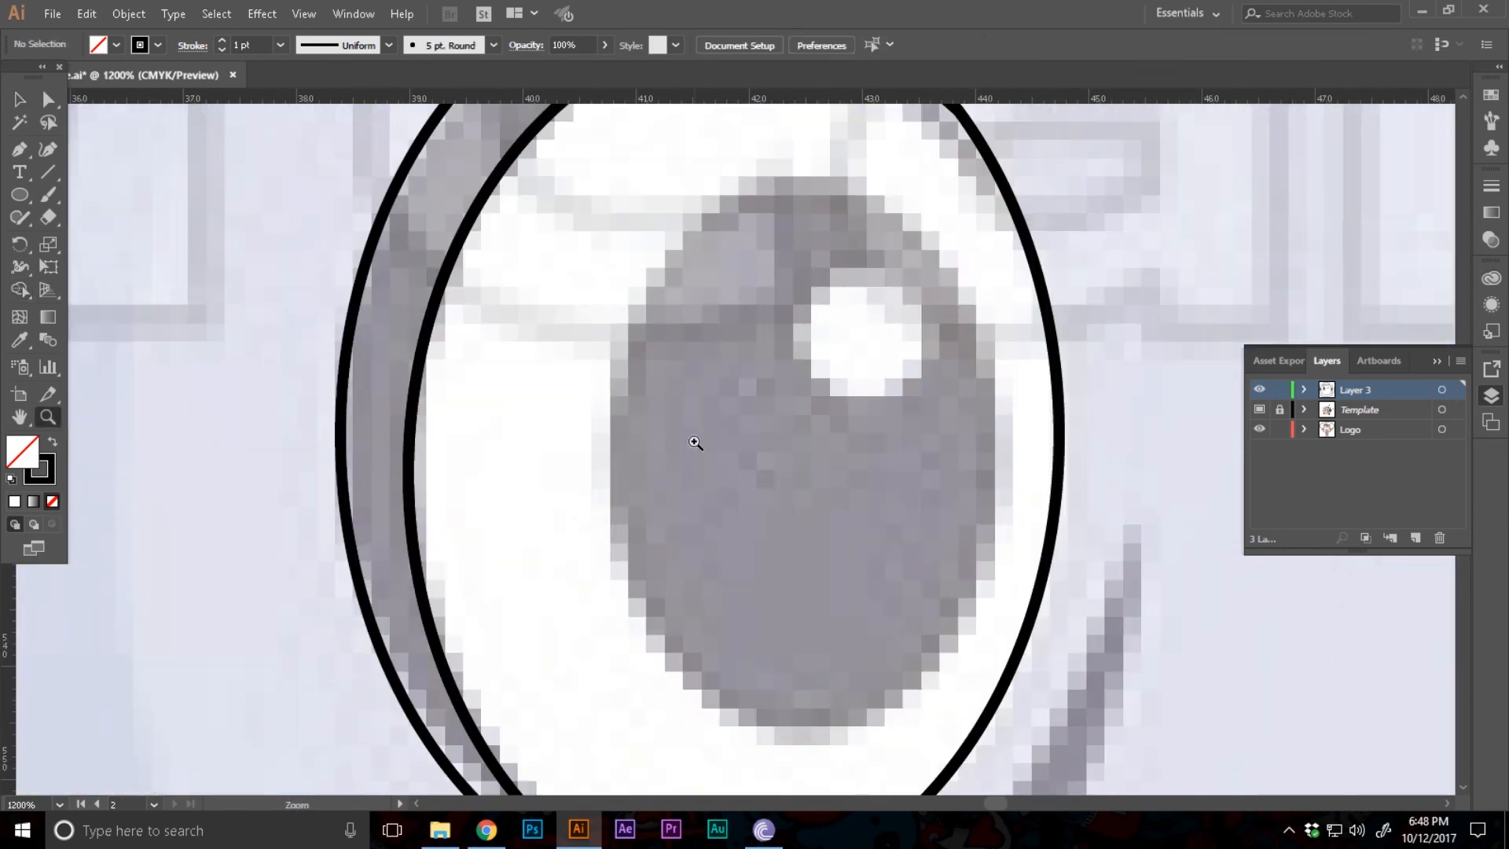
key(l)
mouse_move(787, 450)
mouse_down()
mouse_move(968, 735)
mouse_move(1001, 742)
mouse_up()
key(ctrl+plus)
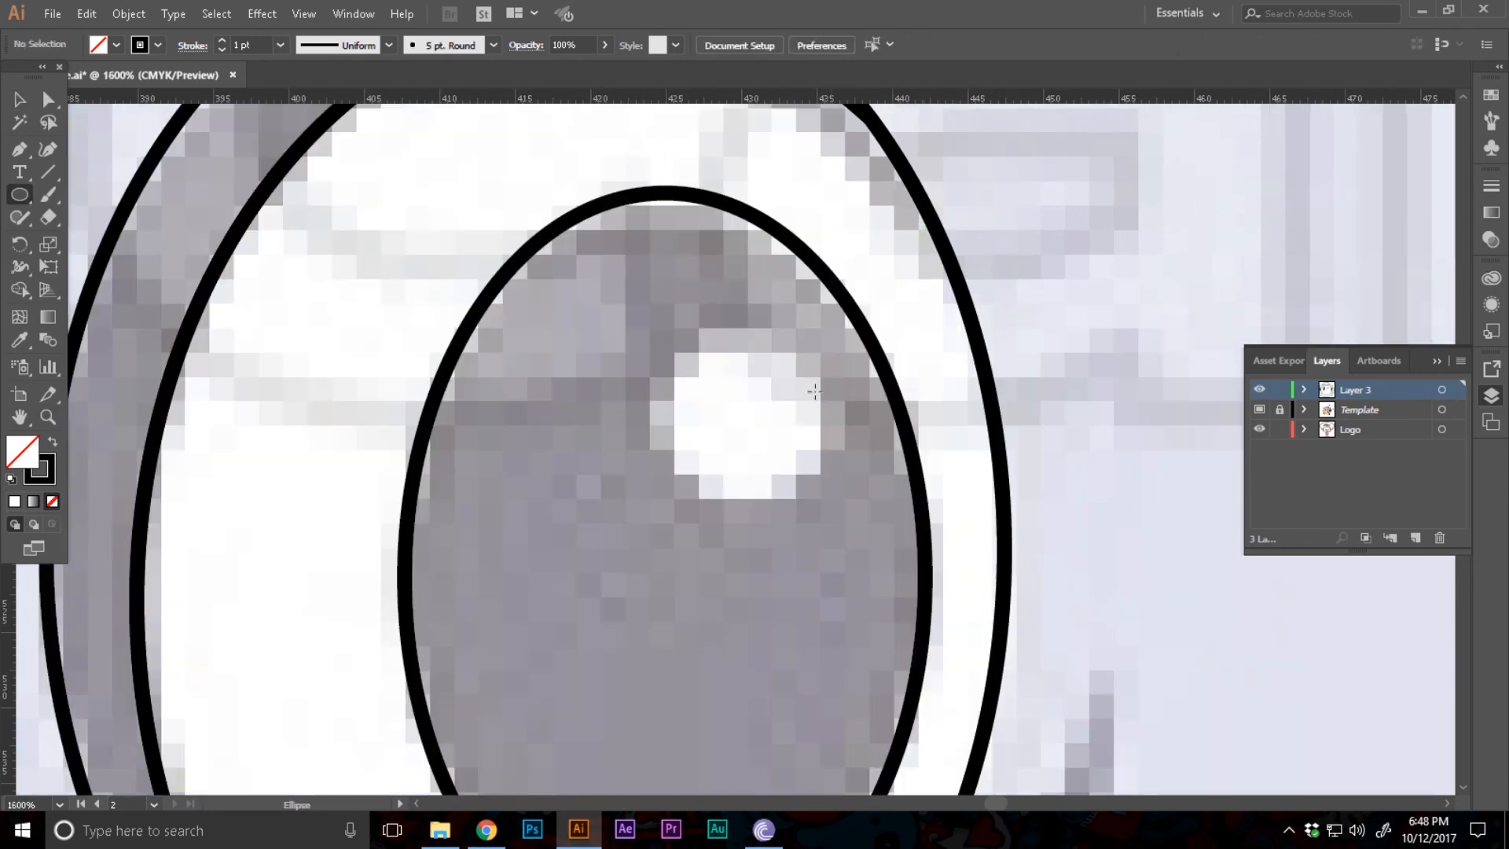
drag(834, 494, 832, 503)
scroll(609, 544, down, 2)
drag(616, 539, 859, 472)
Fill the crescent along the eye's left edge with the grey sampled from the template
key(v)
click(574, 477)
key(i)
click(601, 467)
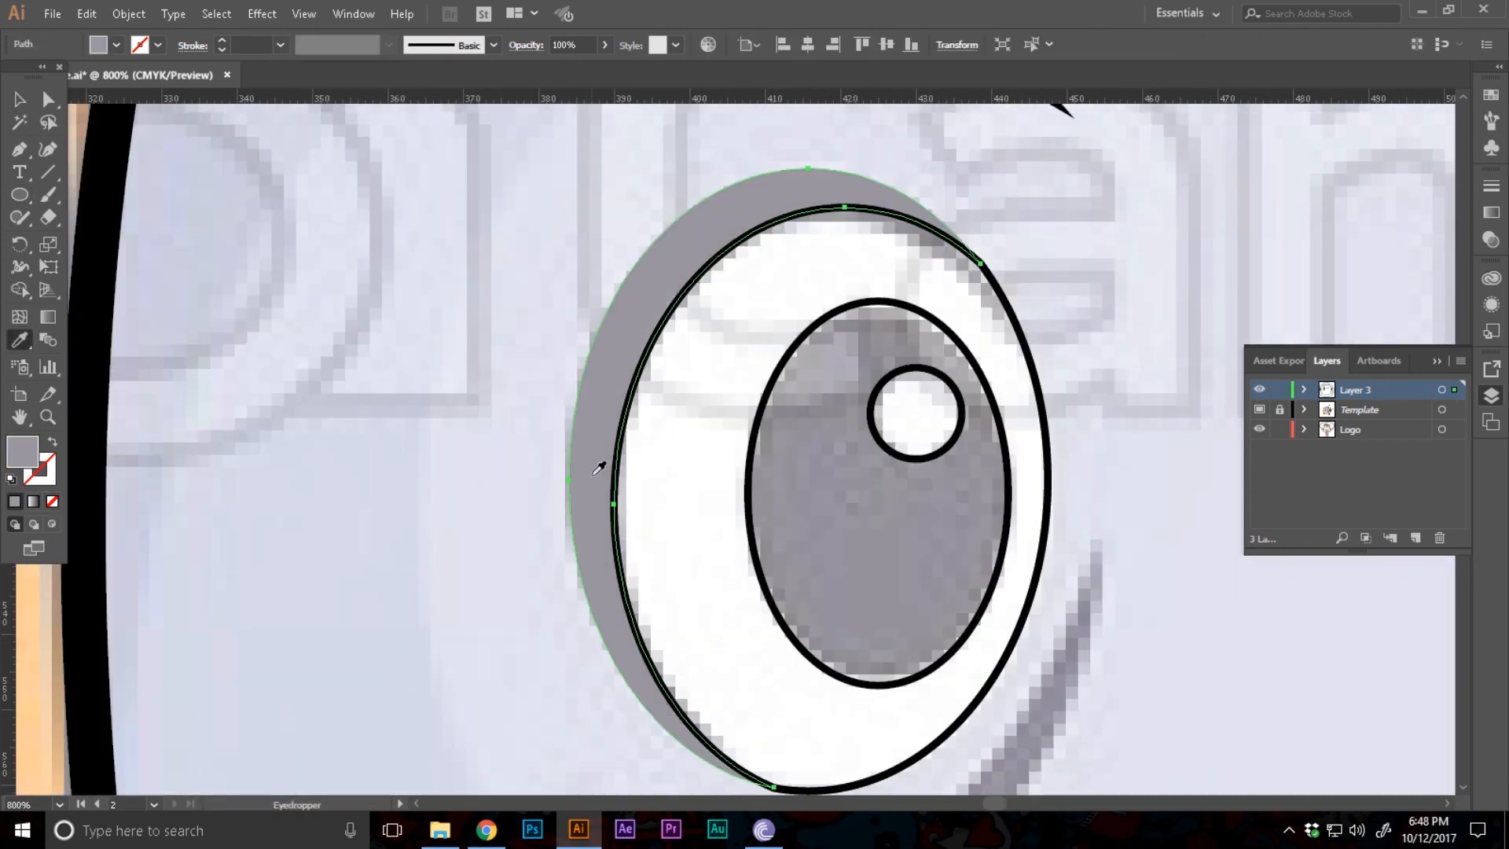
Give the eye's crescent and inner ellipse a solid black fill without a stroke, sampling the TV's black outline
key(v)
key(i)
click(102, 473)
key(v)
click(617, 503)
click(52, 442)
Change the inner eye ellipse's fill to a near-white colour in the Color Picker
double_click(22, 452)
click(1016, 153)
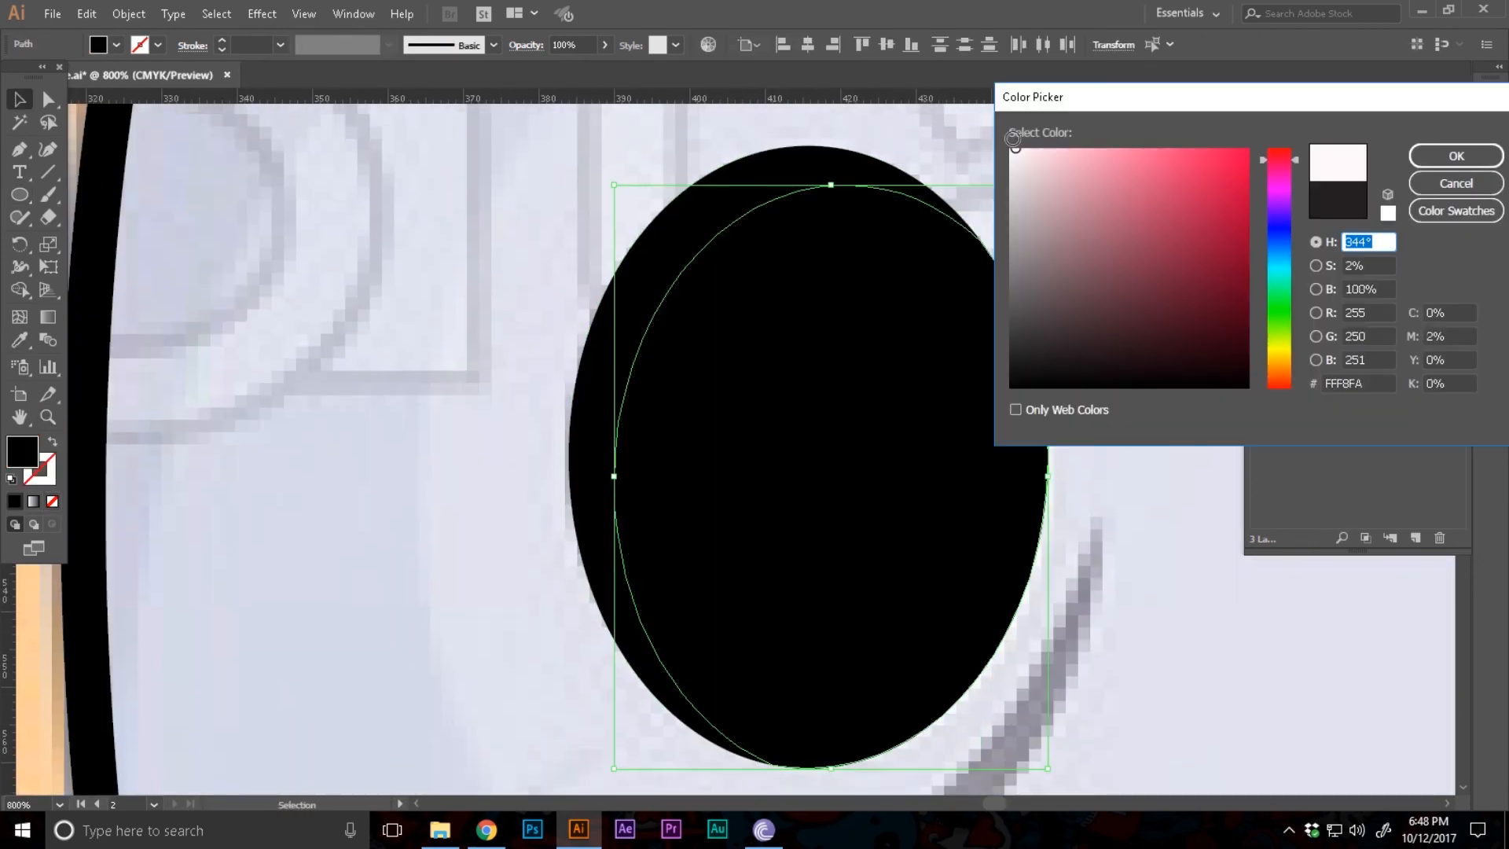
click(1455, 154)
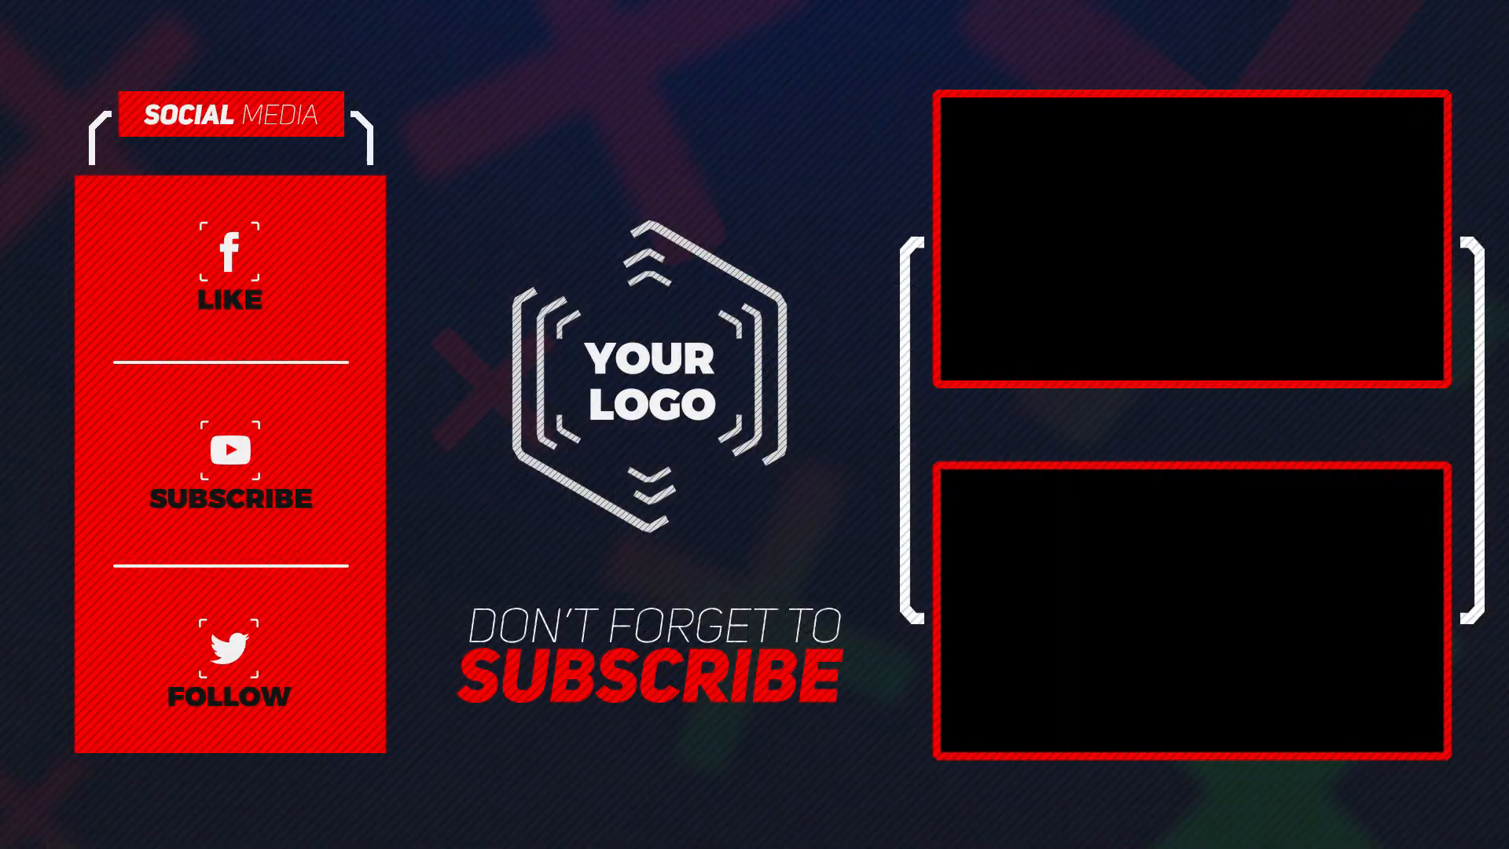